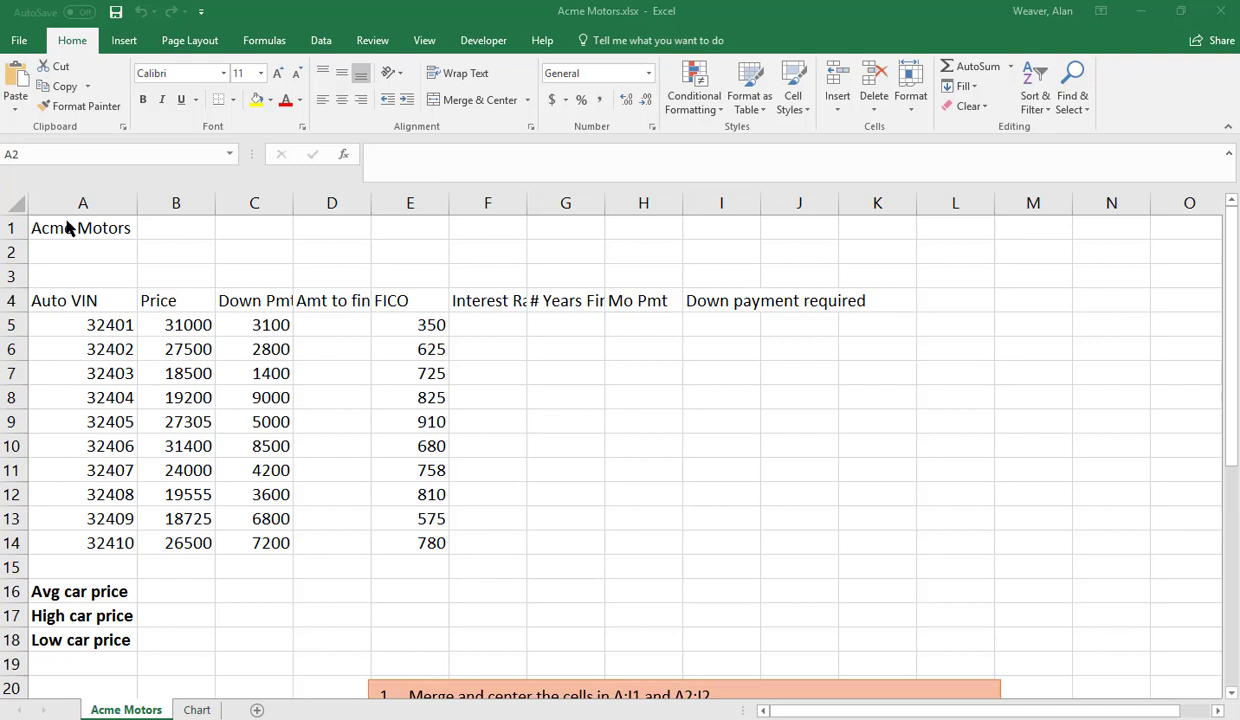
Merge and center the Acme Motors title across A1:I1, then Format Paint that merge onto A2:I2.
click(75, 222)
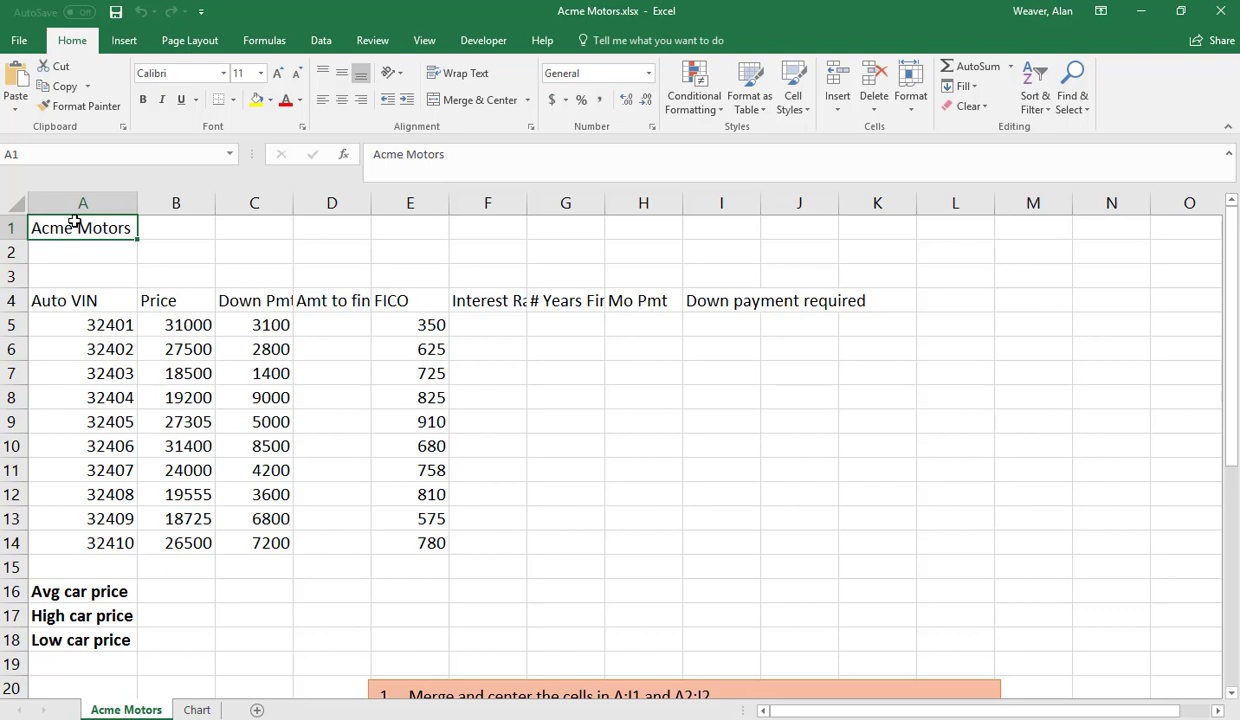
key(shift+Right)
key(shift+Right)
key(shift+Right)
key(shift+Right)
key(shift+Right)
key(shift+Right)
key(shift+Right)
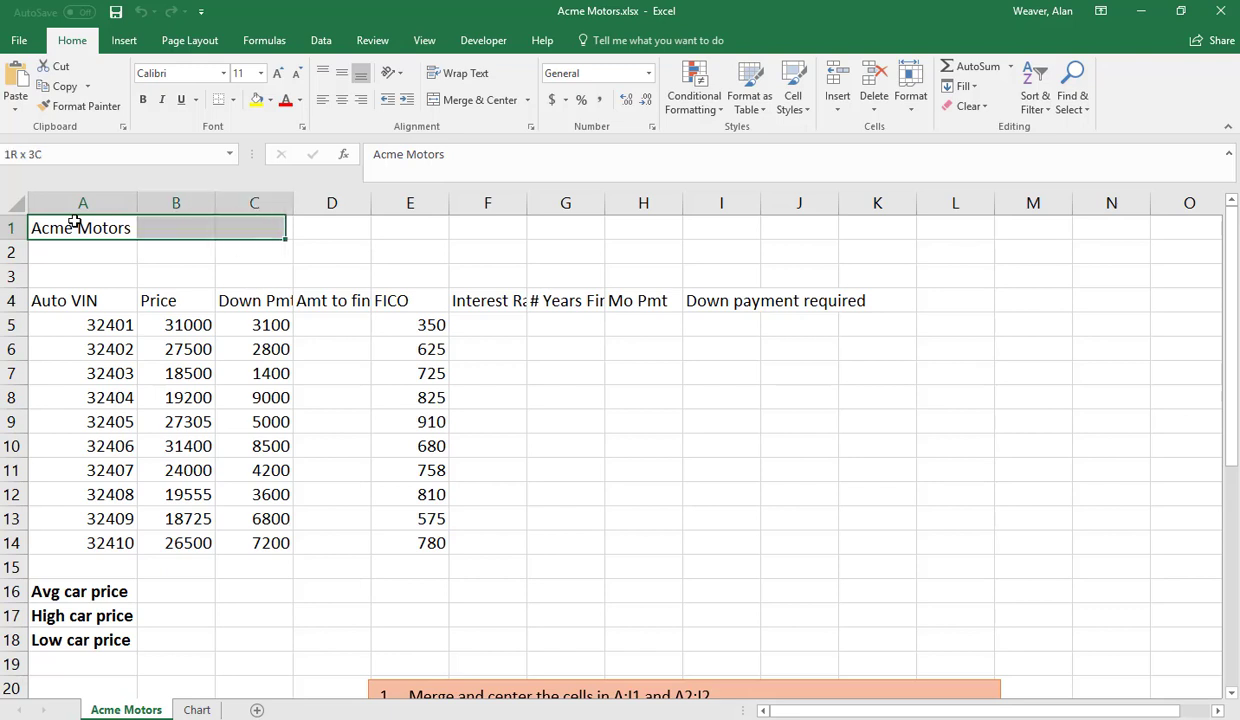
key(shift+Right)
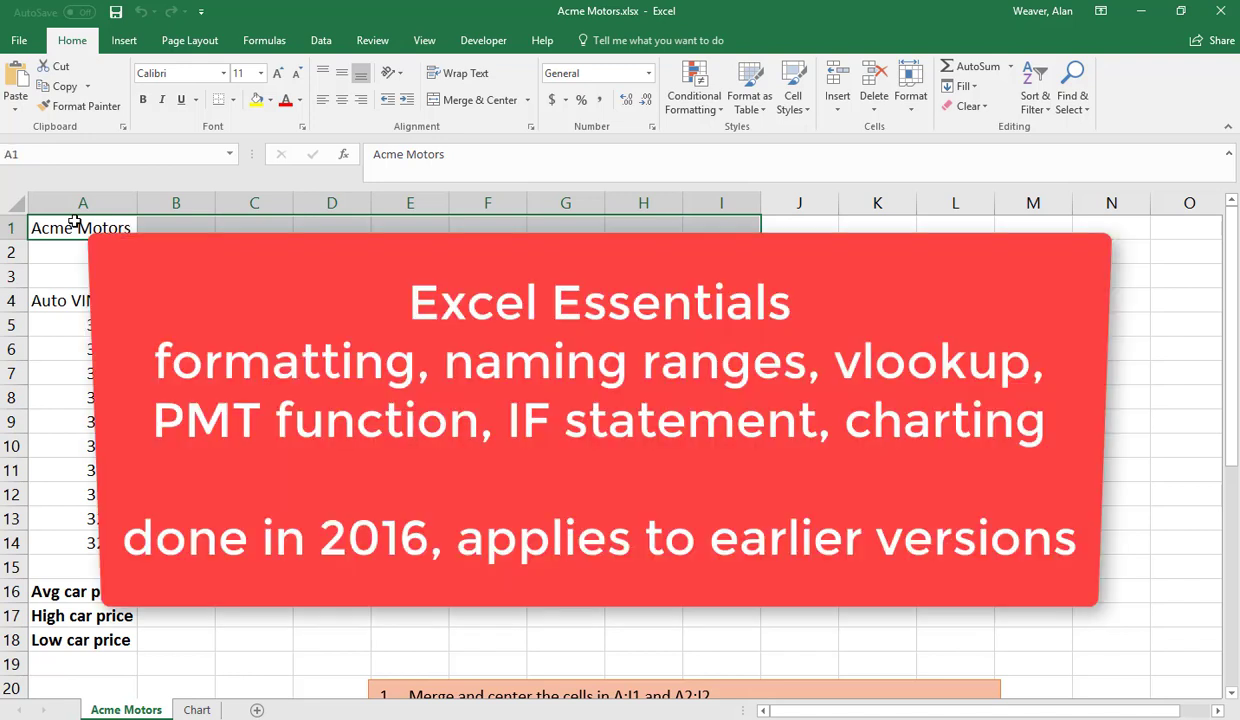
click(470, 100)
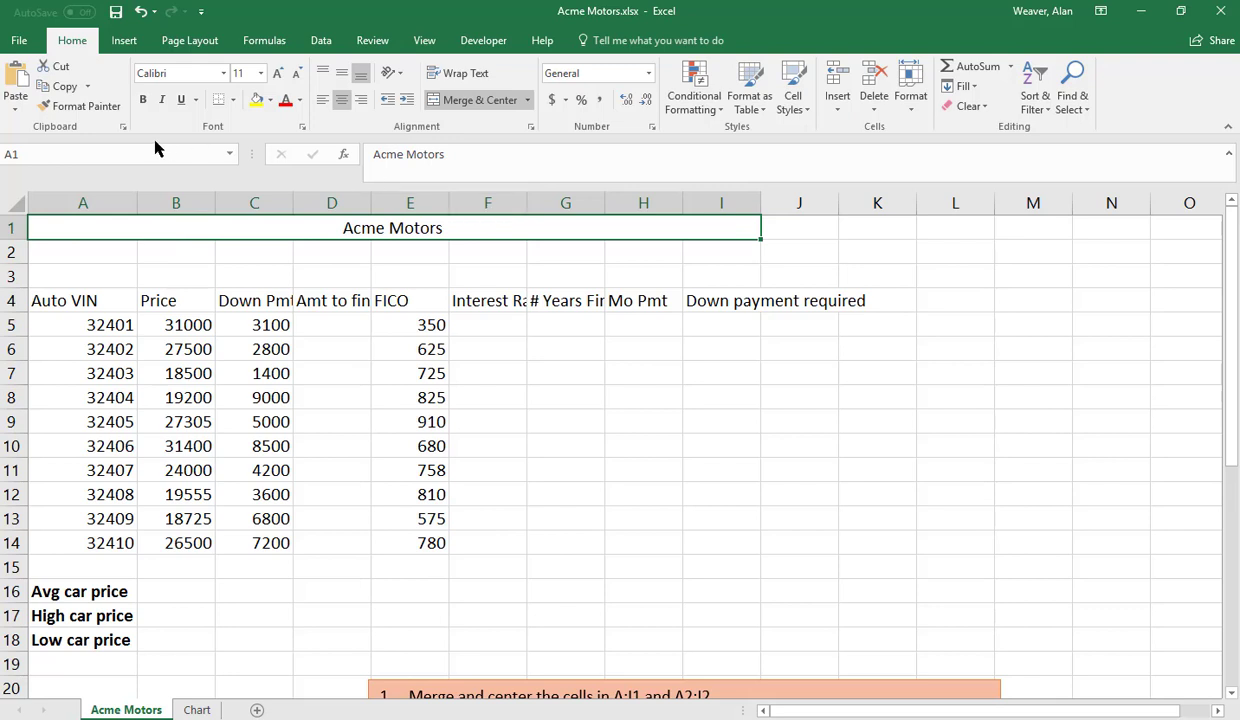
click(75, 106)
click(55, 250)
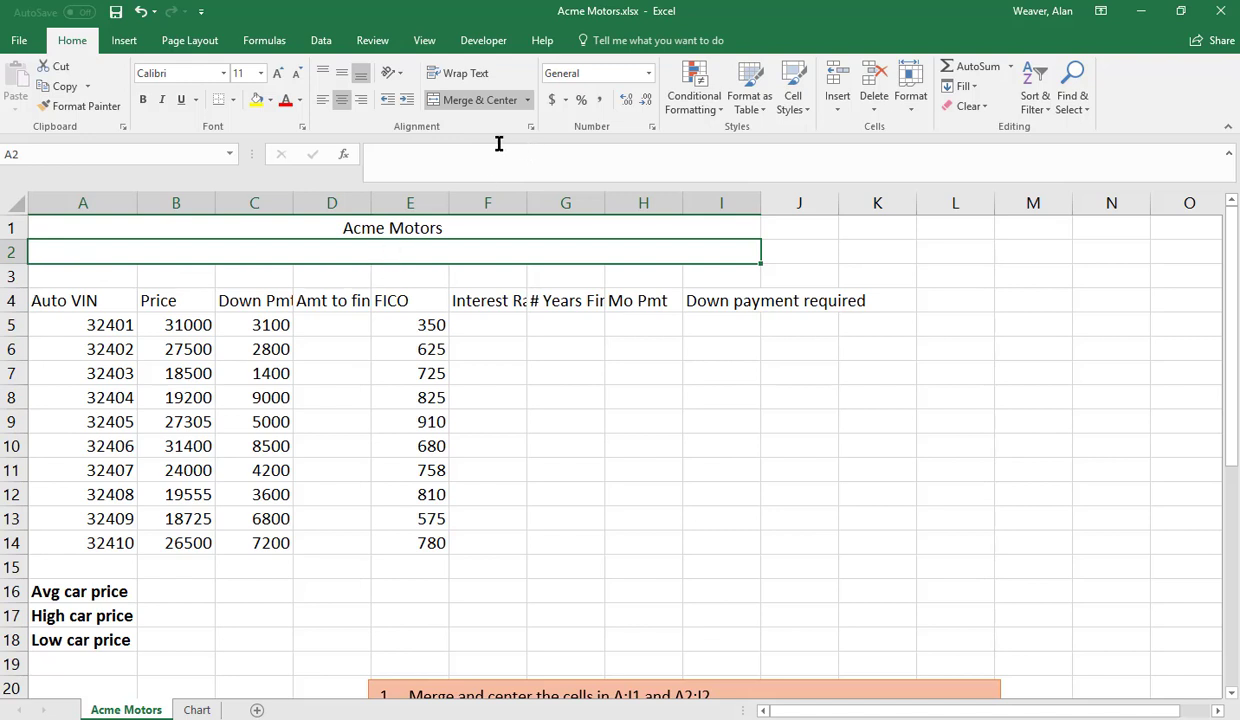
Insert =TODAY() into A2 (showing 12/5/2017) and bold the title rows A1:I2.
click(266, 42)
click(281, 102)
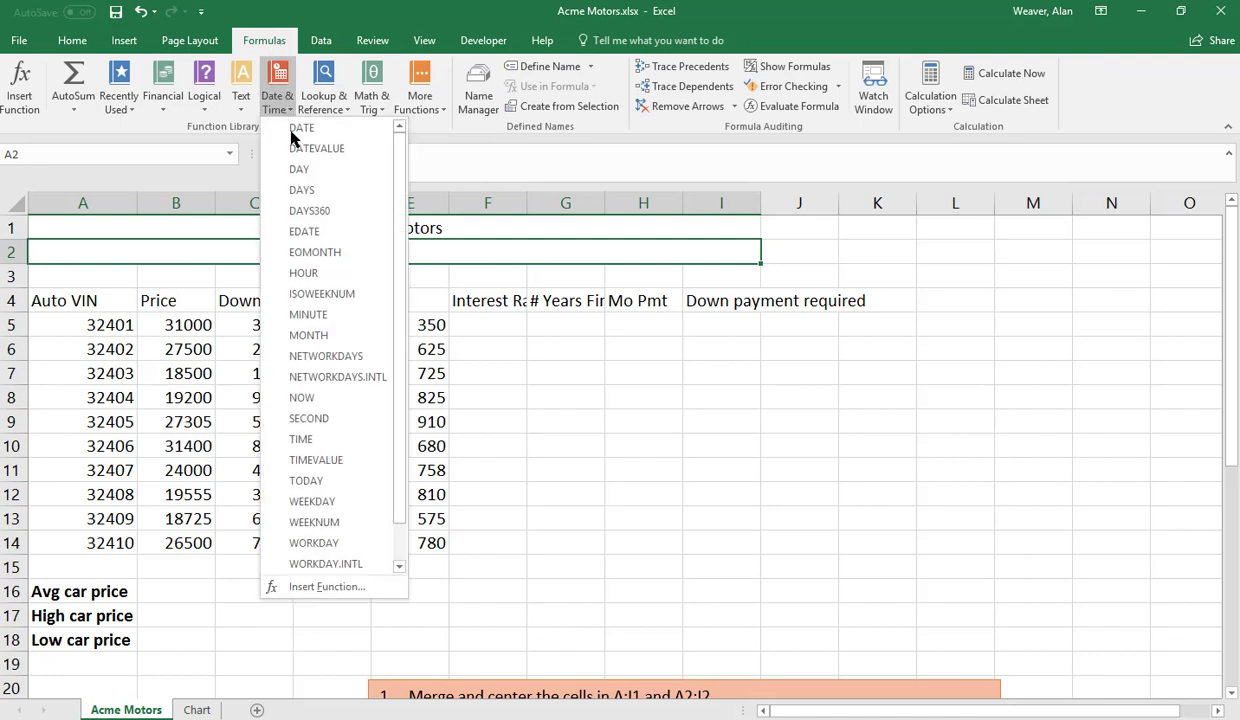
click(308, 482)
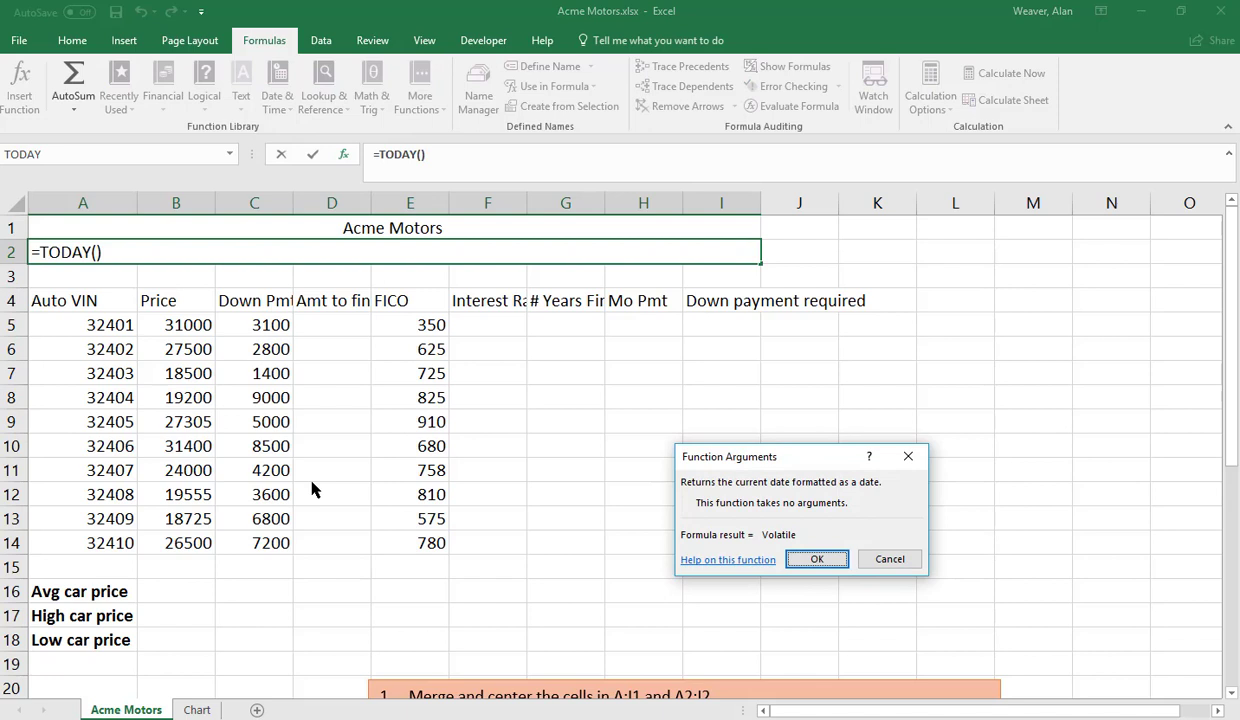
key(Return)
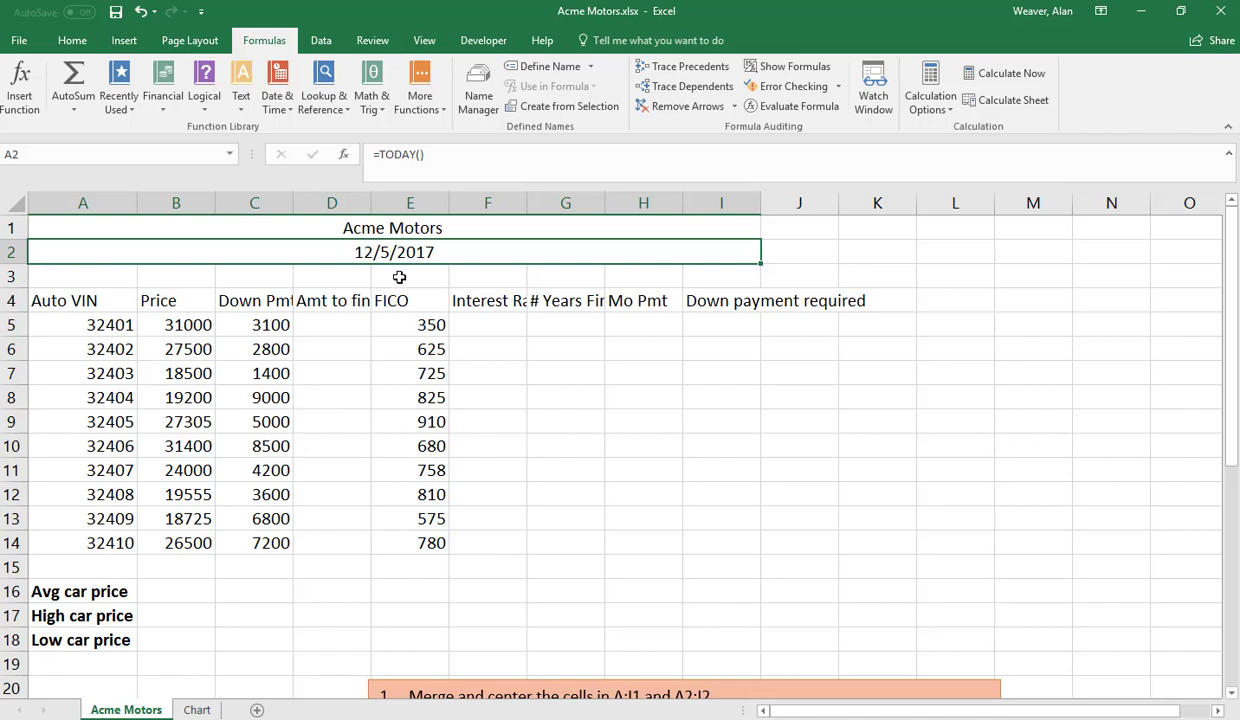
drag(412, 230, 426, 252)
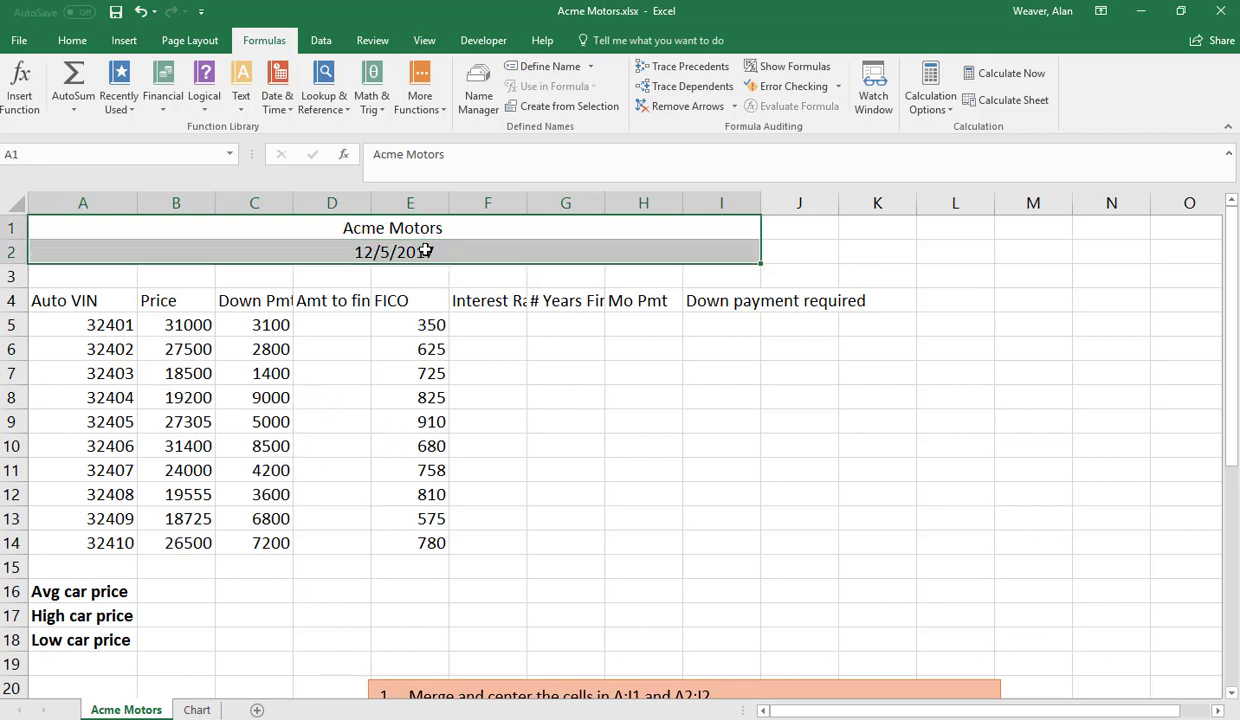
key(ctrl+b)
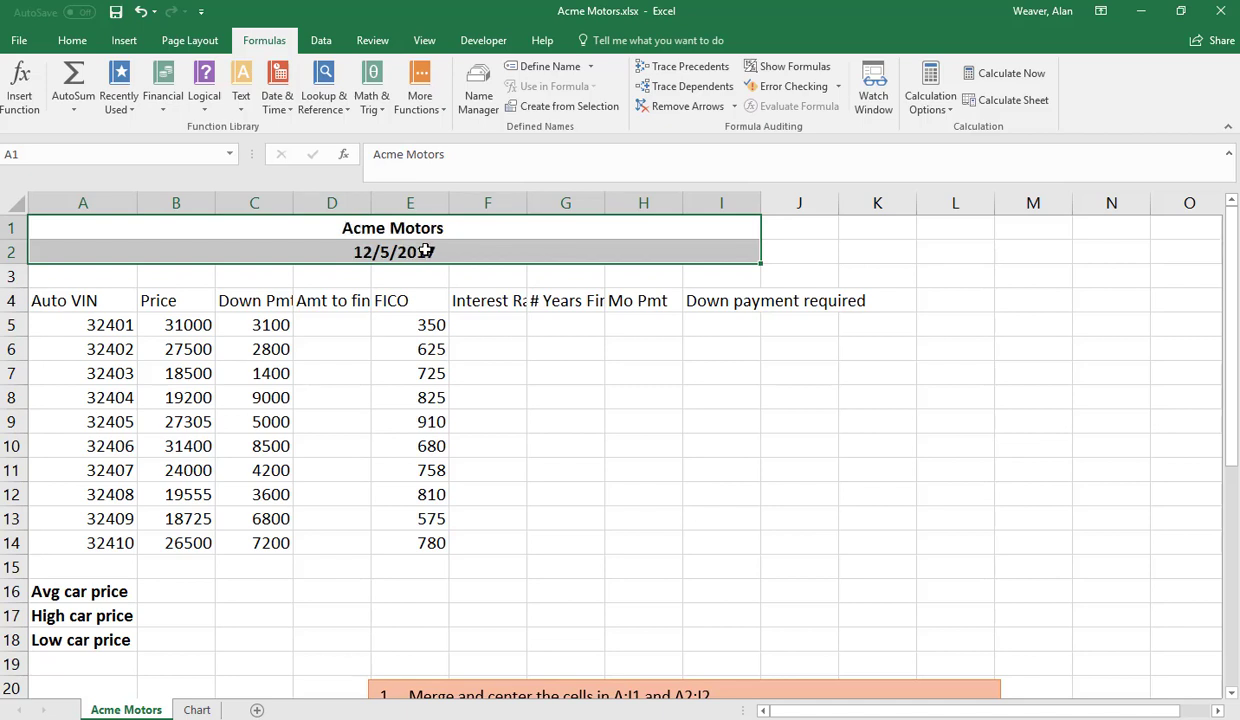
Increase the title and date font size three steps to 16 point.
click(74, 40)
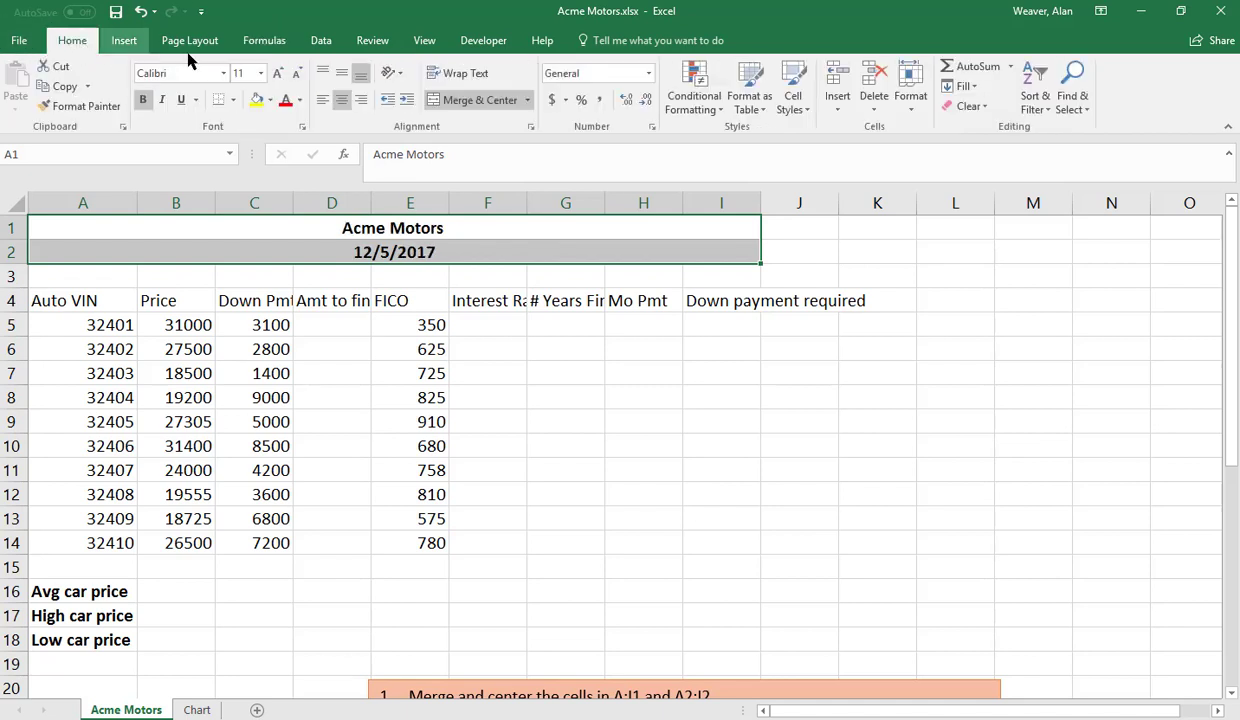
click(279, 75)
click(279, 75)
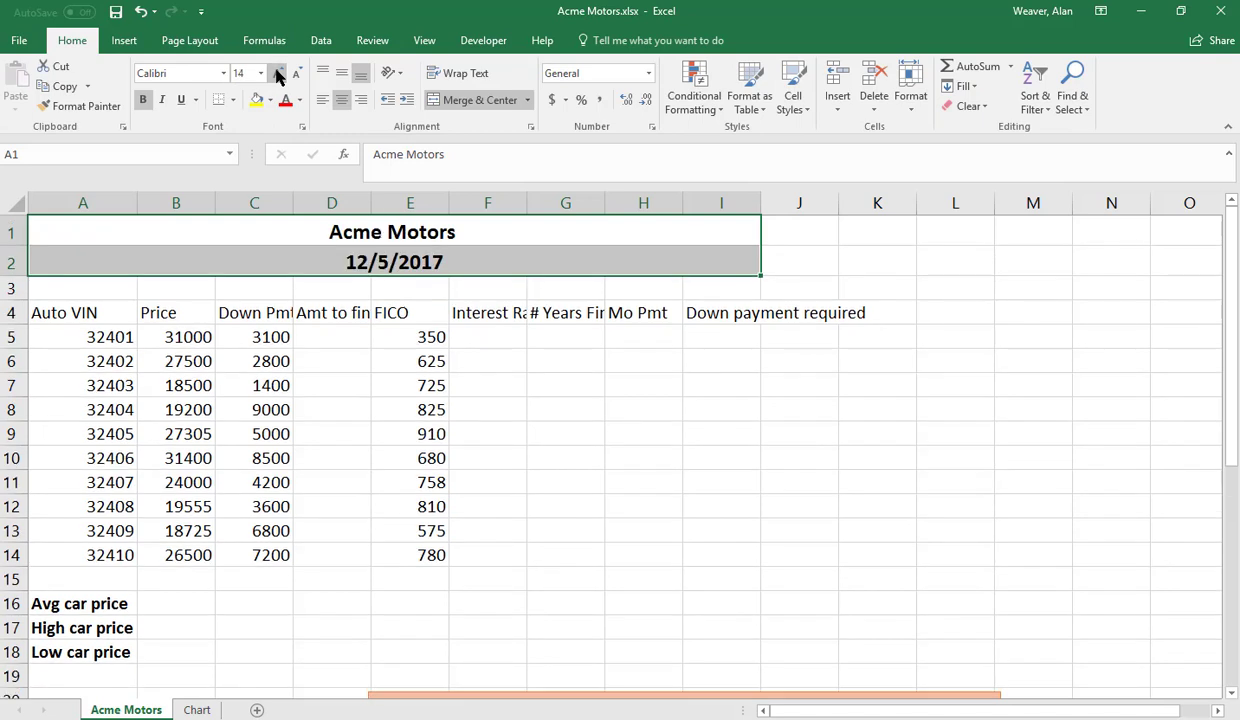
click(279, 75)
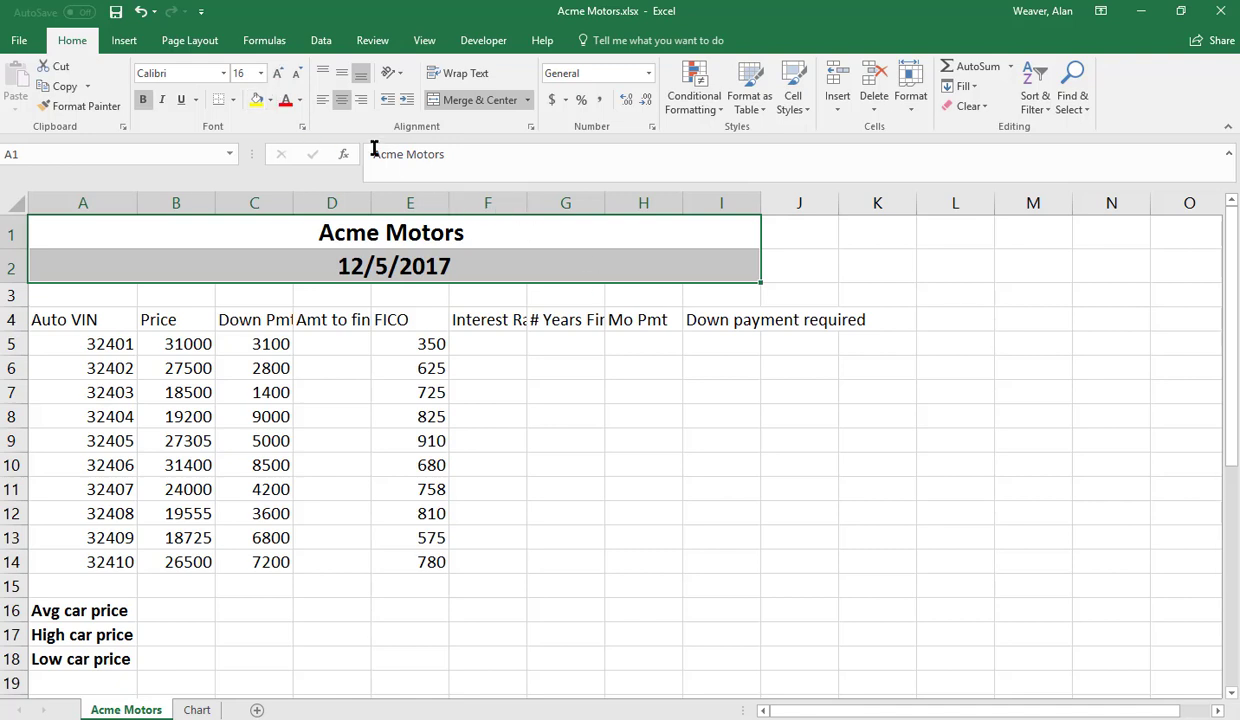
Make the title and date text dark red on a light green fill.
click(299, 100)
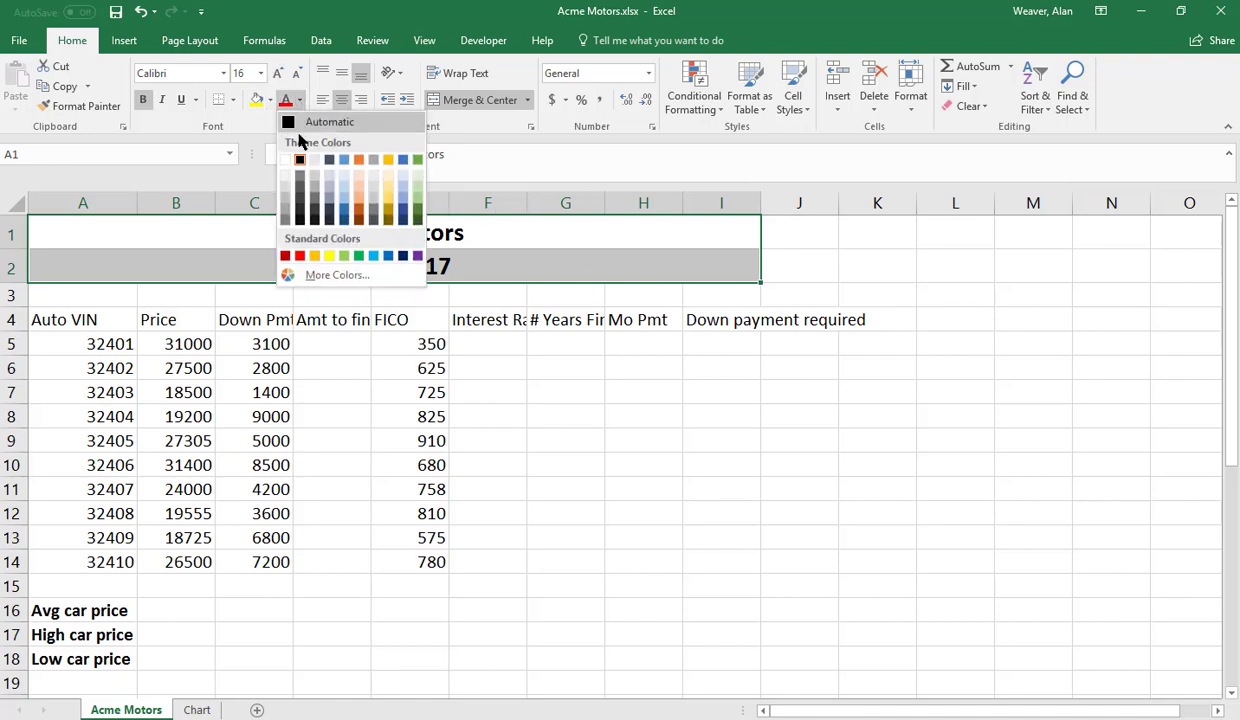
click(285, 256)
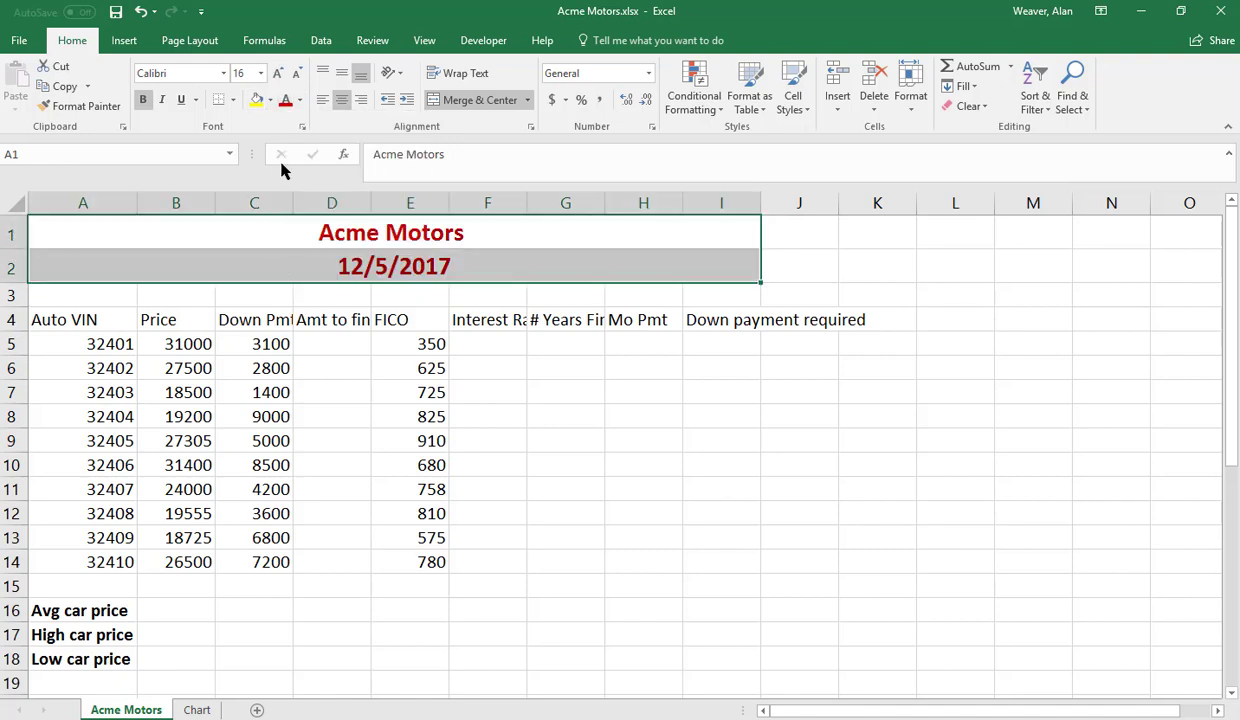
click(273, 101)
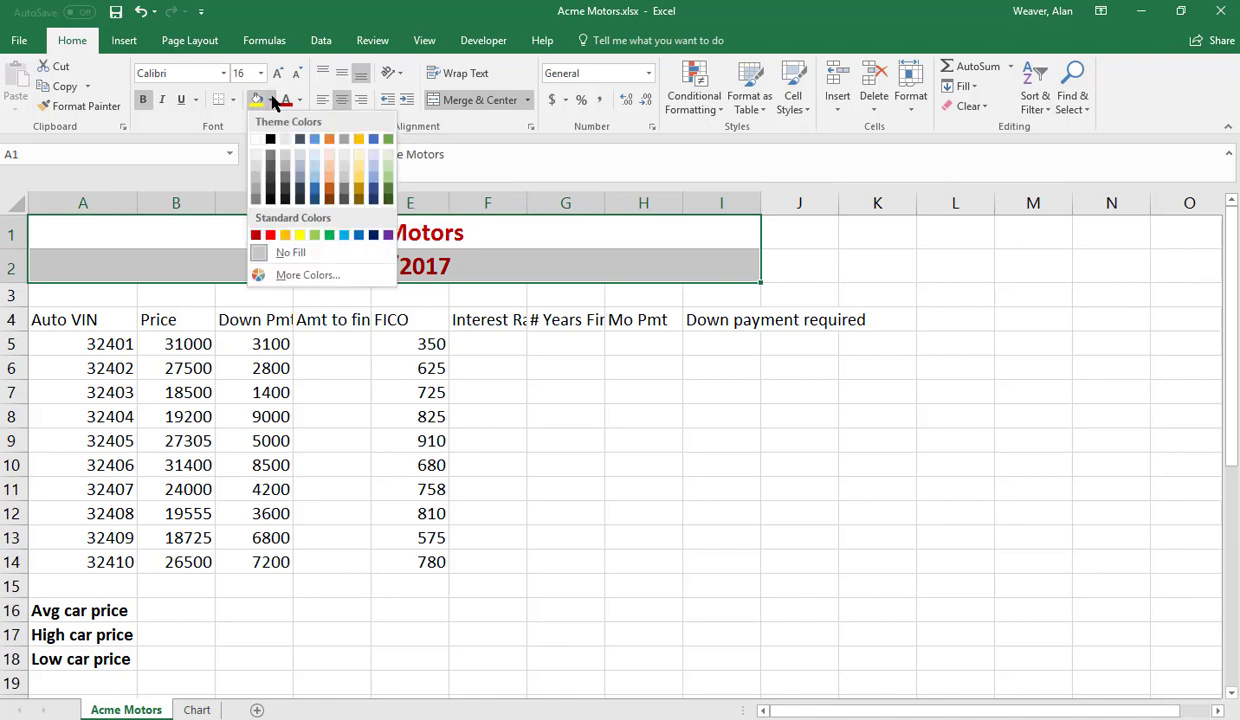
click(388, 167)
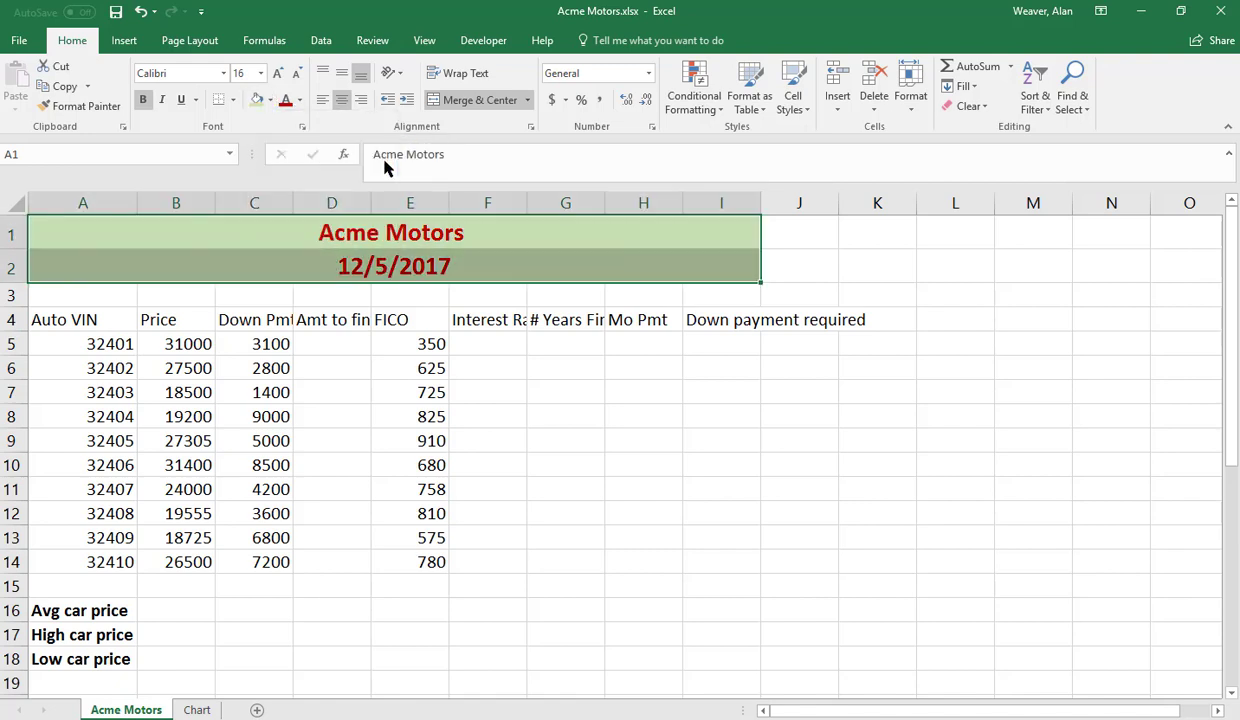
click(358, 408)
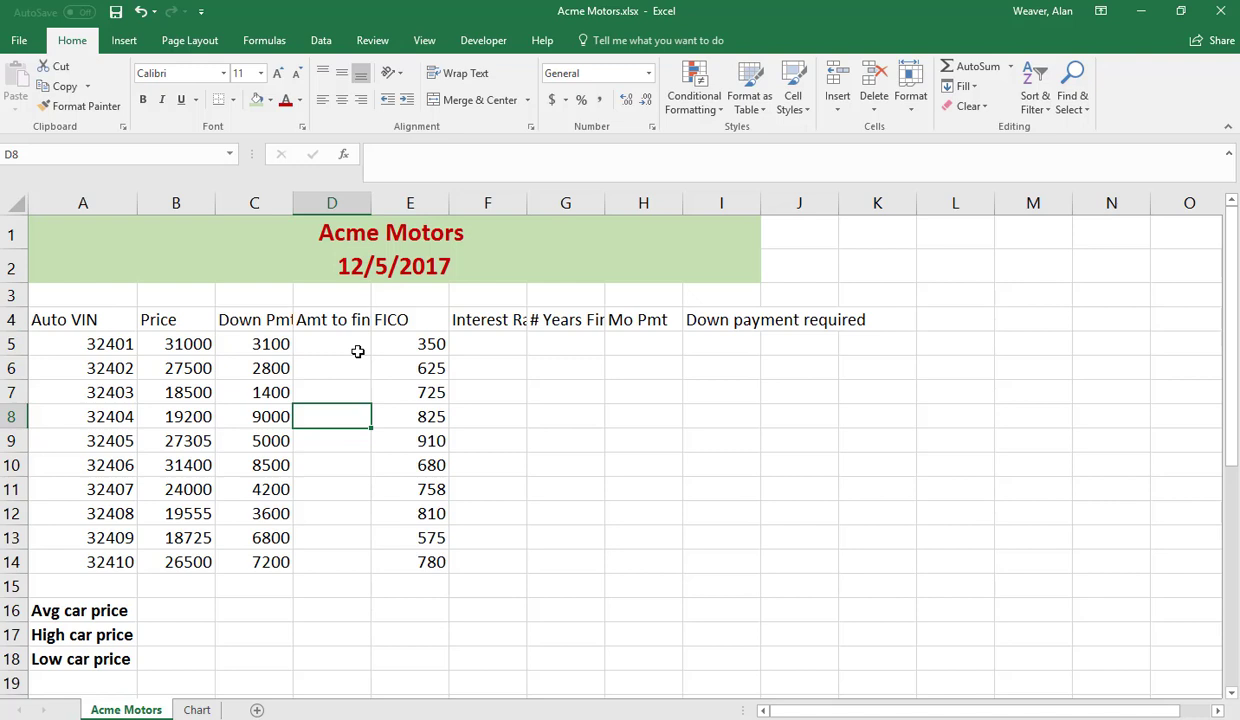
Format the Price and Down Pmt values B5:C14 as Accounting with no decimals, e.g. $ 31,000.
click(198, 345)
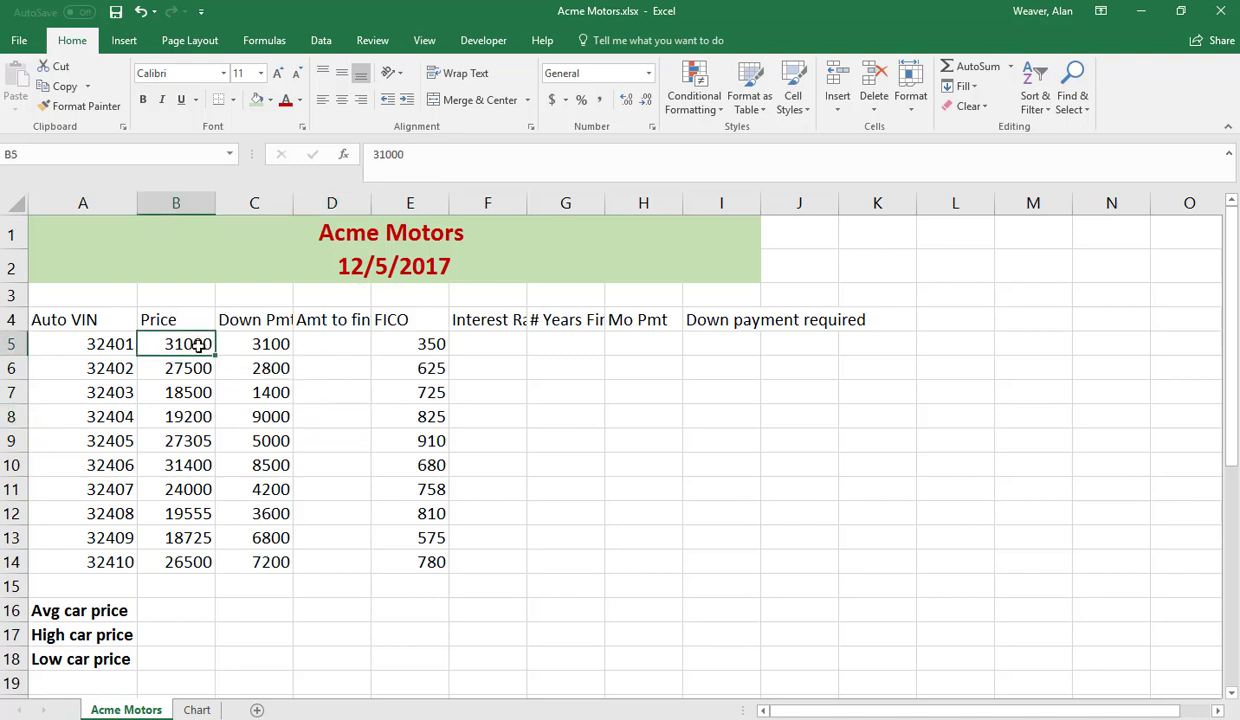
drag(198, 345, 257, 559)
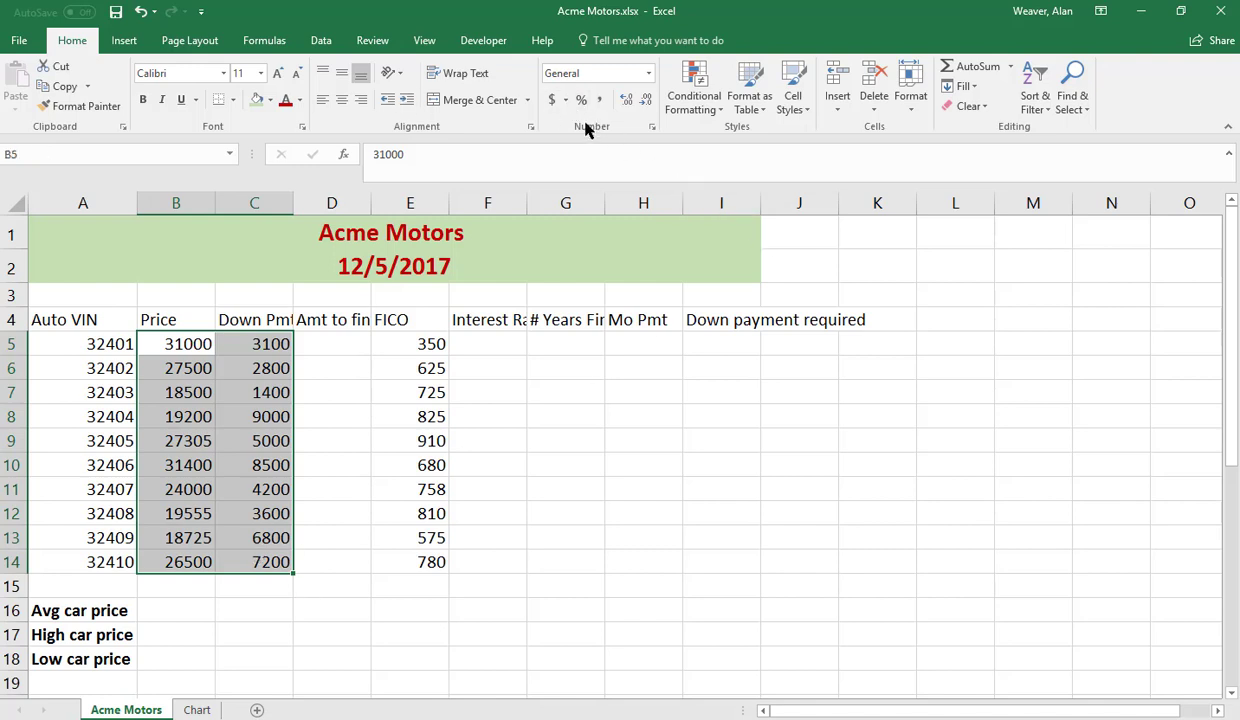
click(551, 99)
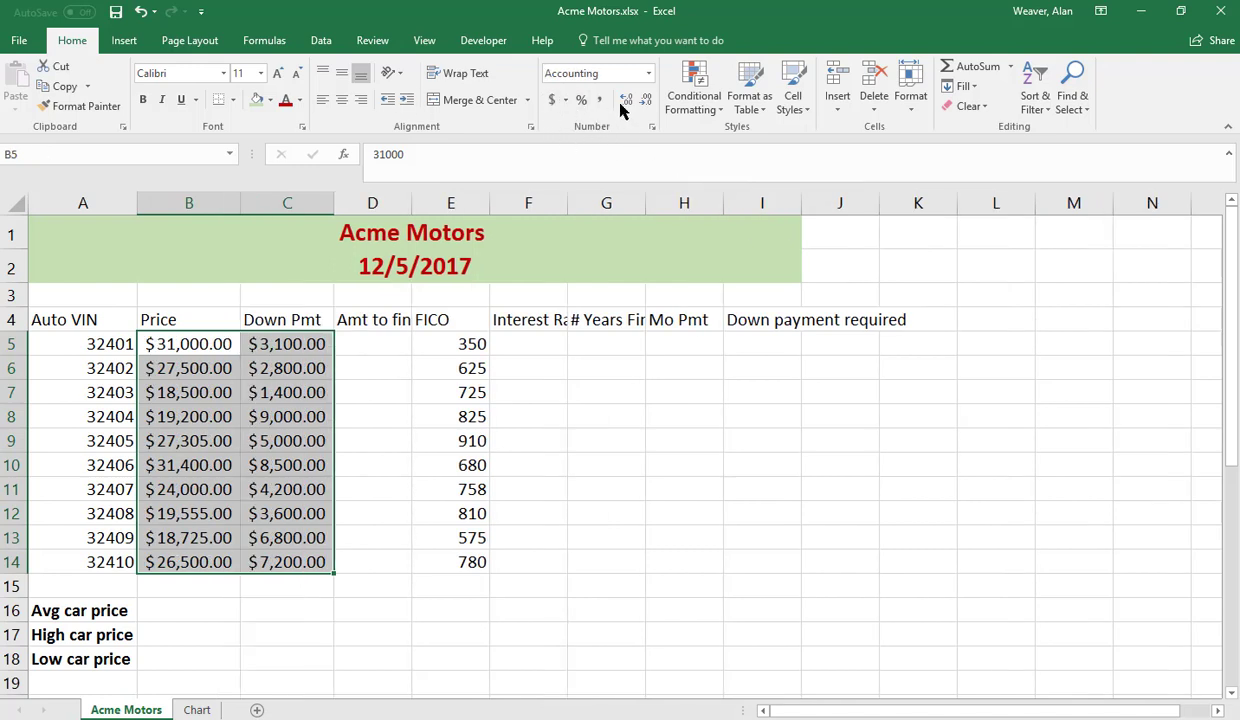
click(646, 101)
click(646, 101)
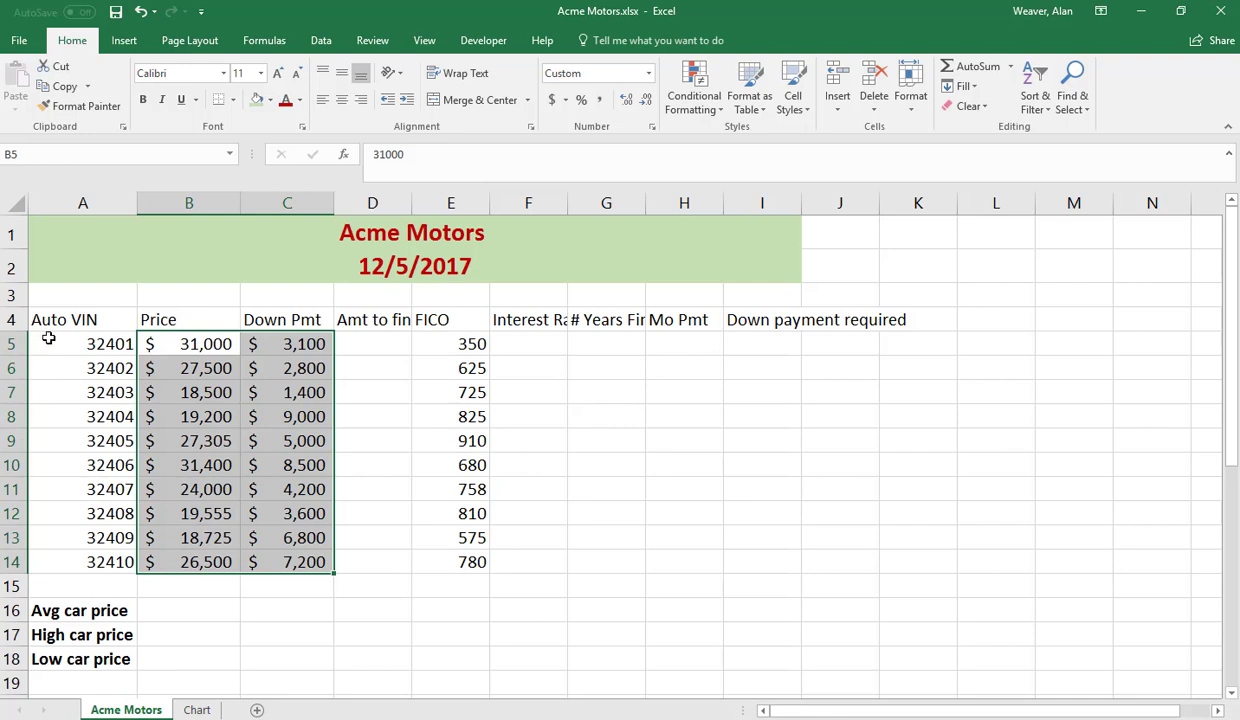
click(10, 319)
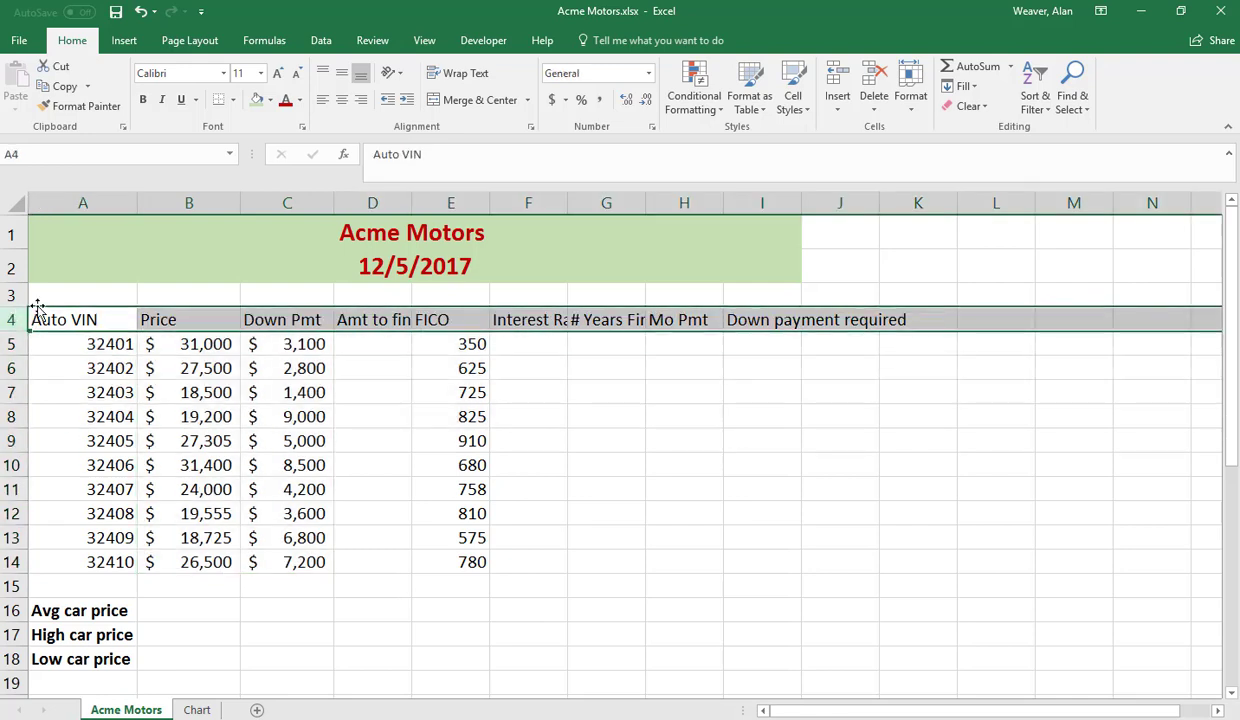
Wrap, bold and center the row 4 headers, keeping them bottom-aligned.
click(455, 73)
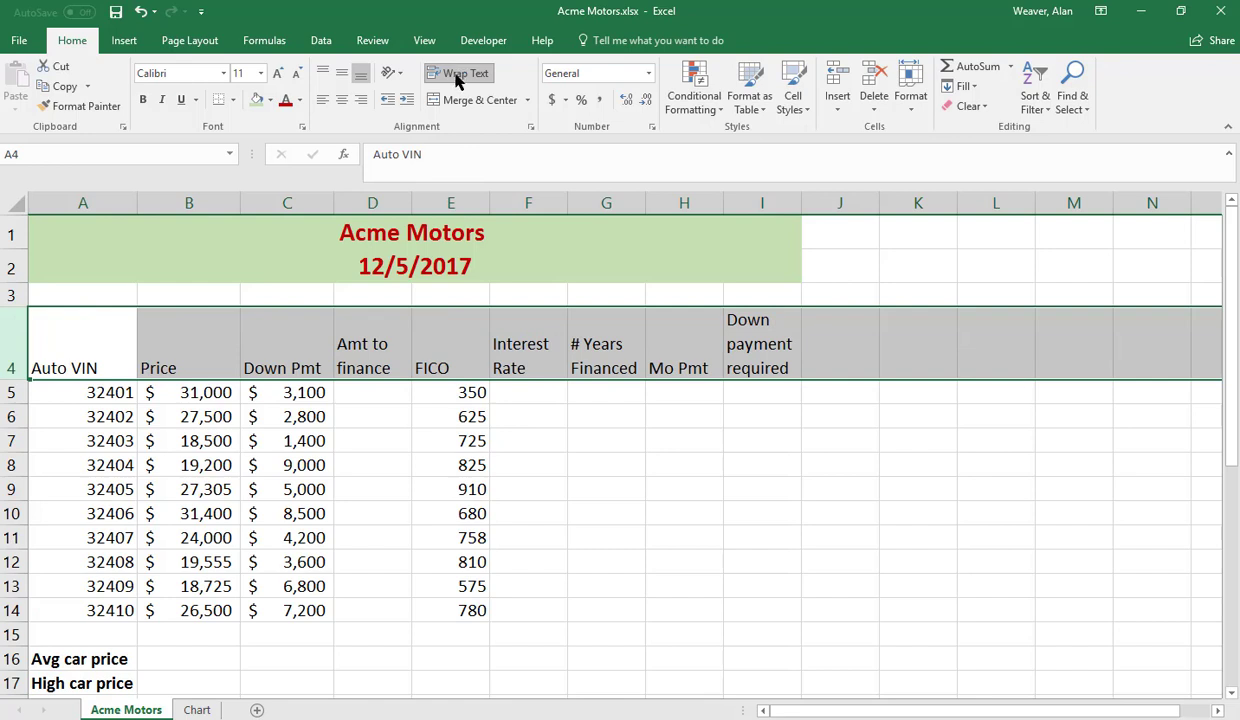
click(142, 99)
click(341, 100)
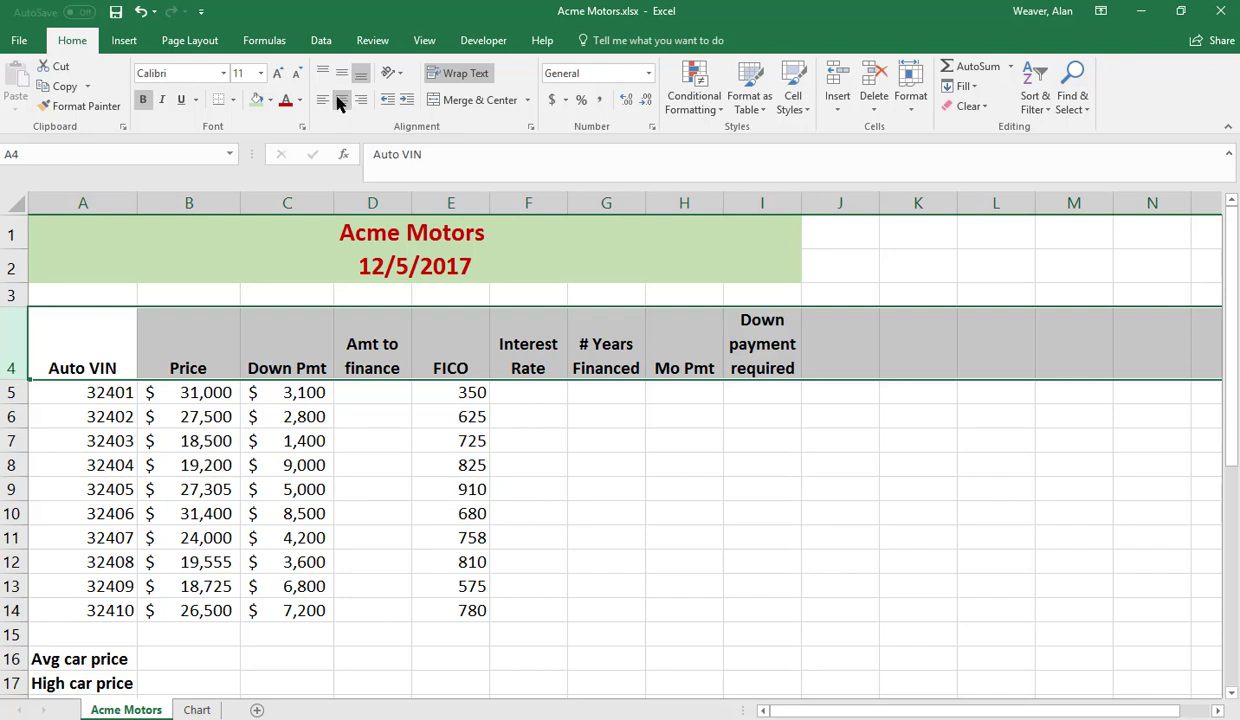
click(341, 74)
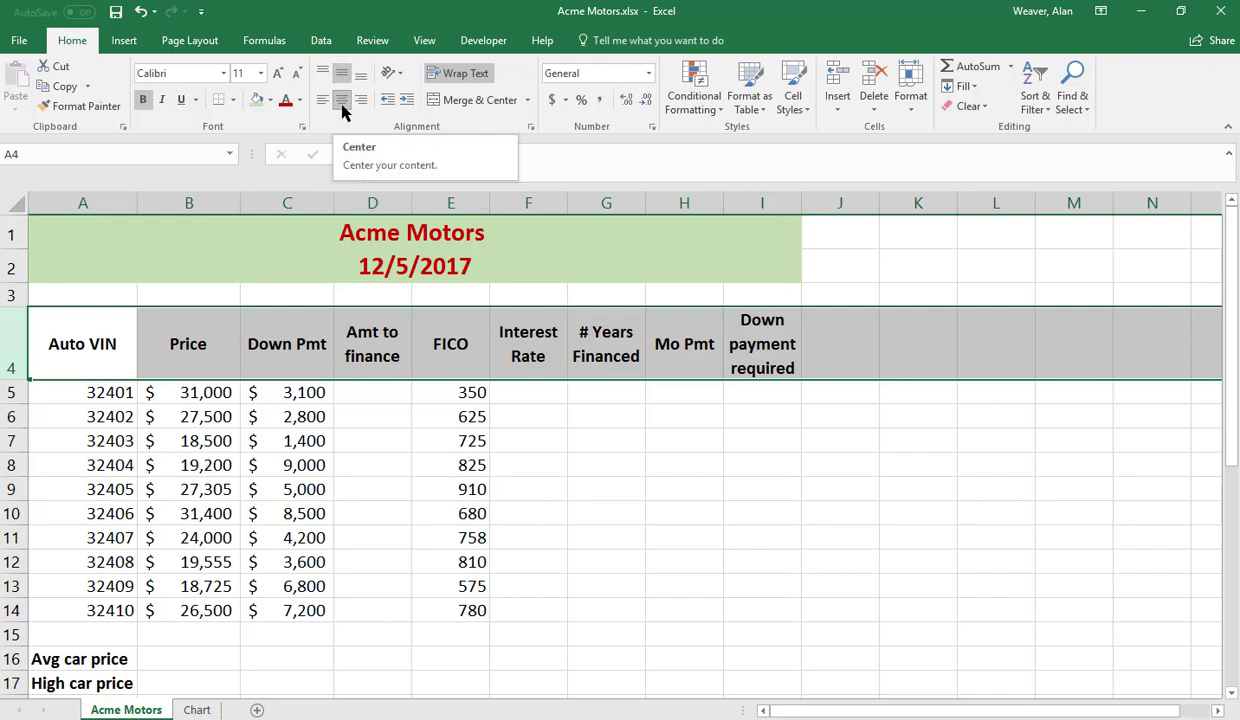
click(361, 76)
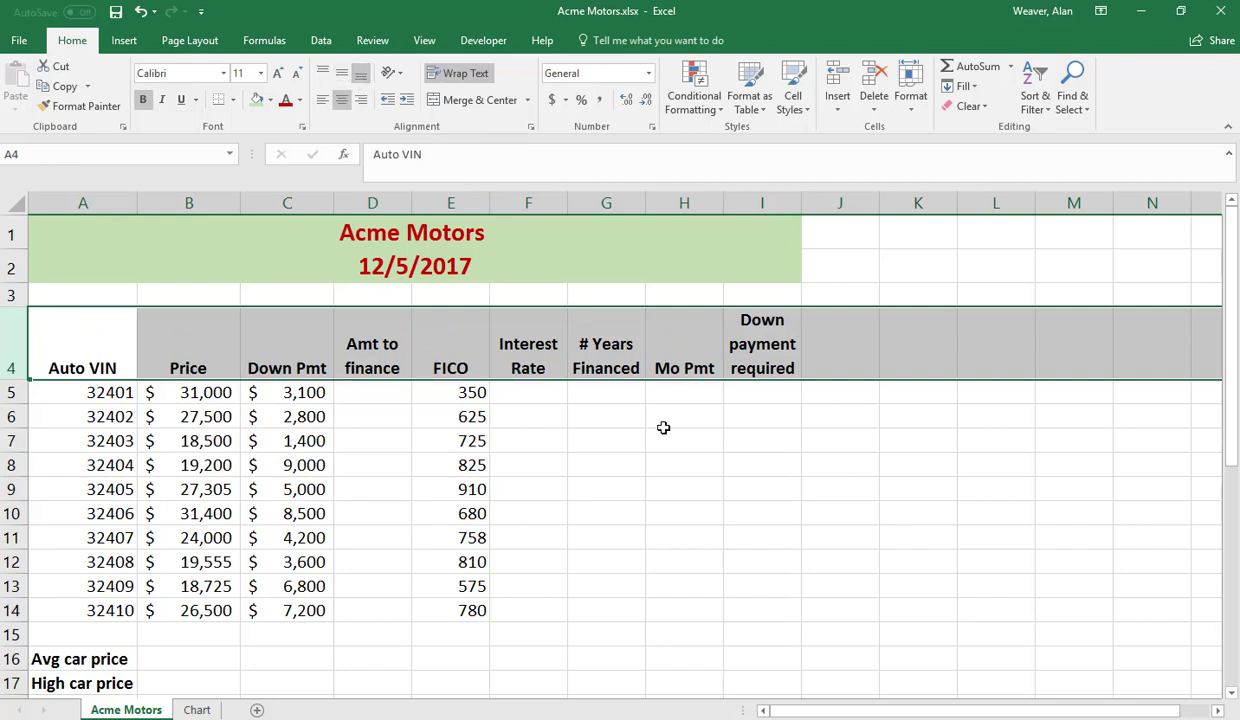
click(363, 387)
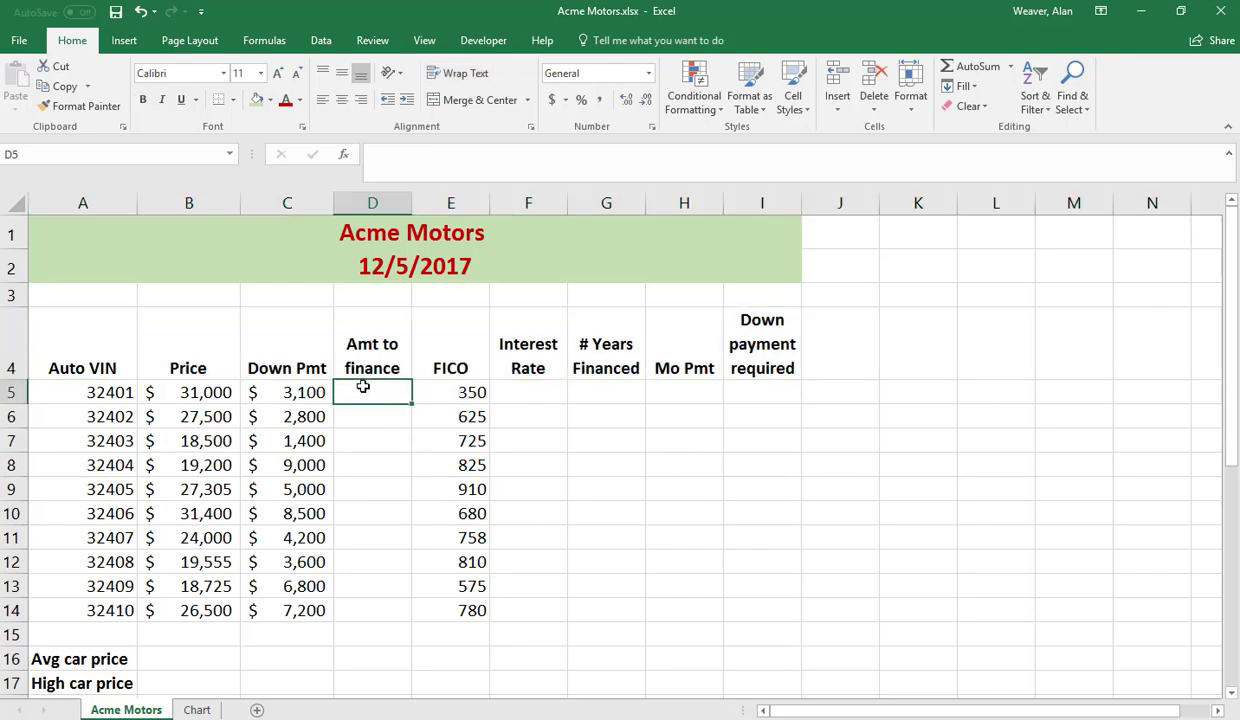
Enter =B5-C5 in D5 and fill it down to D14, giving $27,900 through $19,300.
text(=)
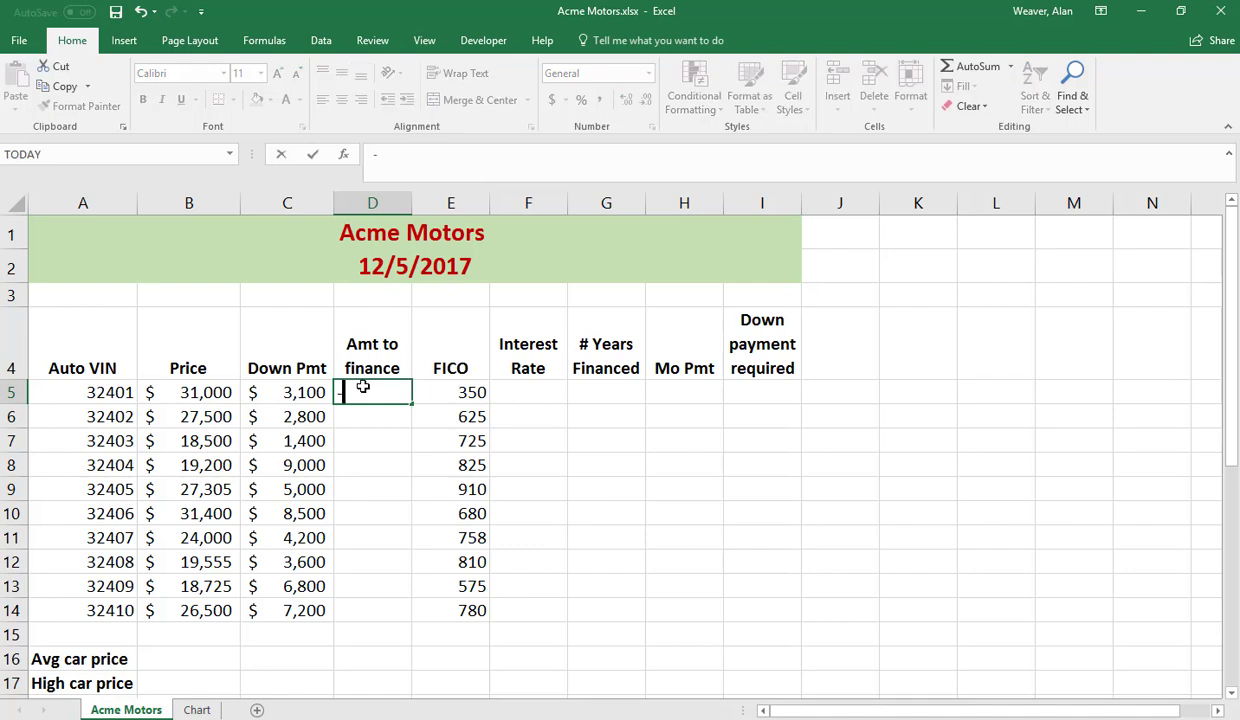
key(Left)
key(Left)
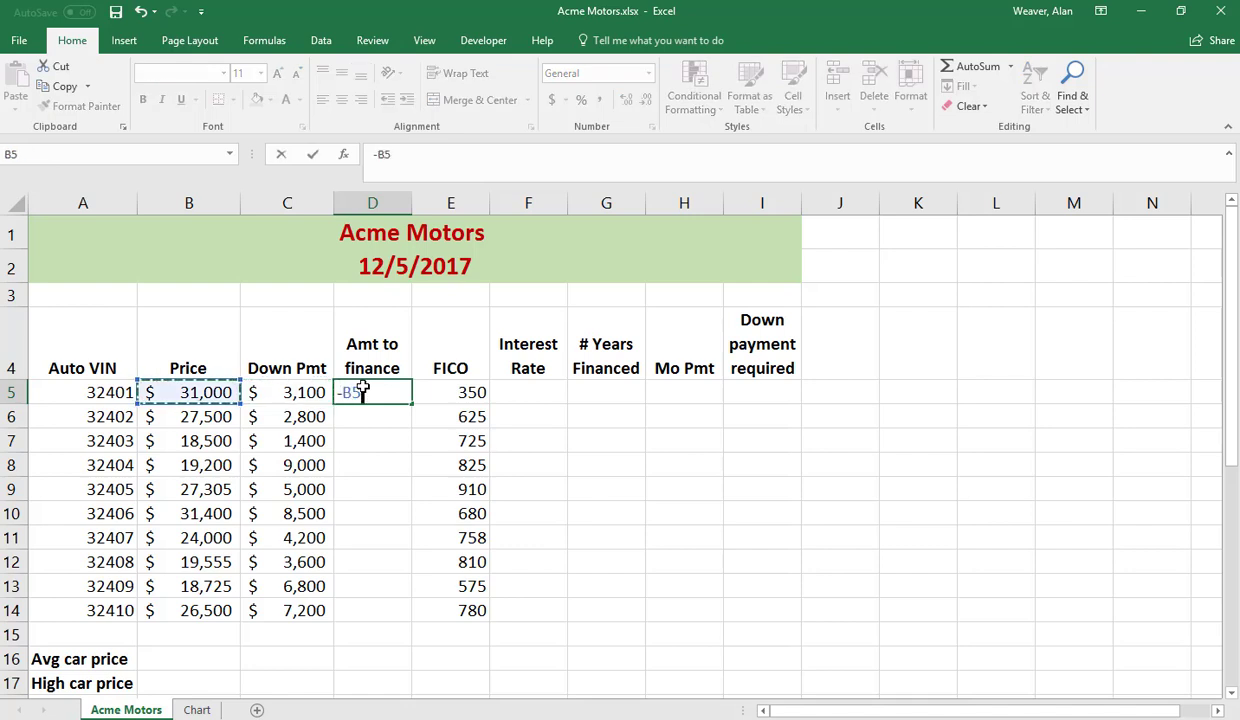
key(BackSpace)
key(BackSpace)
key(BackSpace)
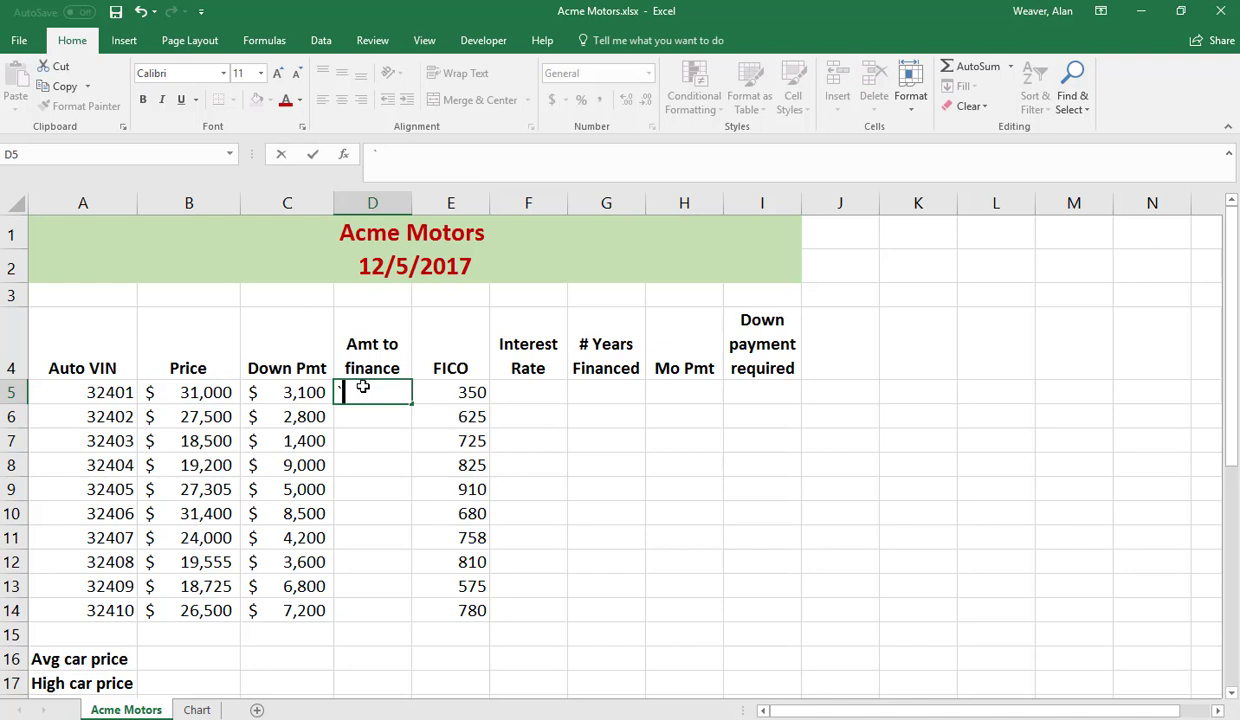
text(=)
key(Left)
key(Left)
key(Left)
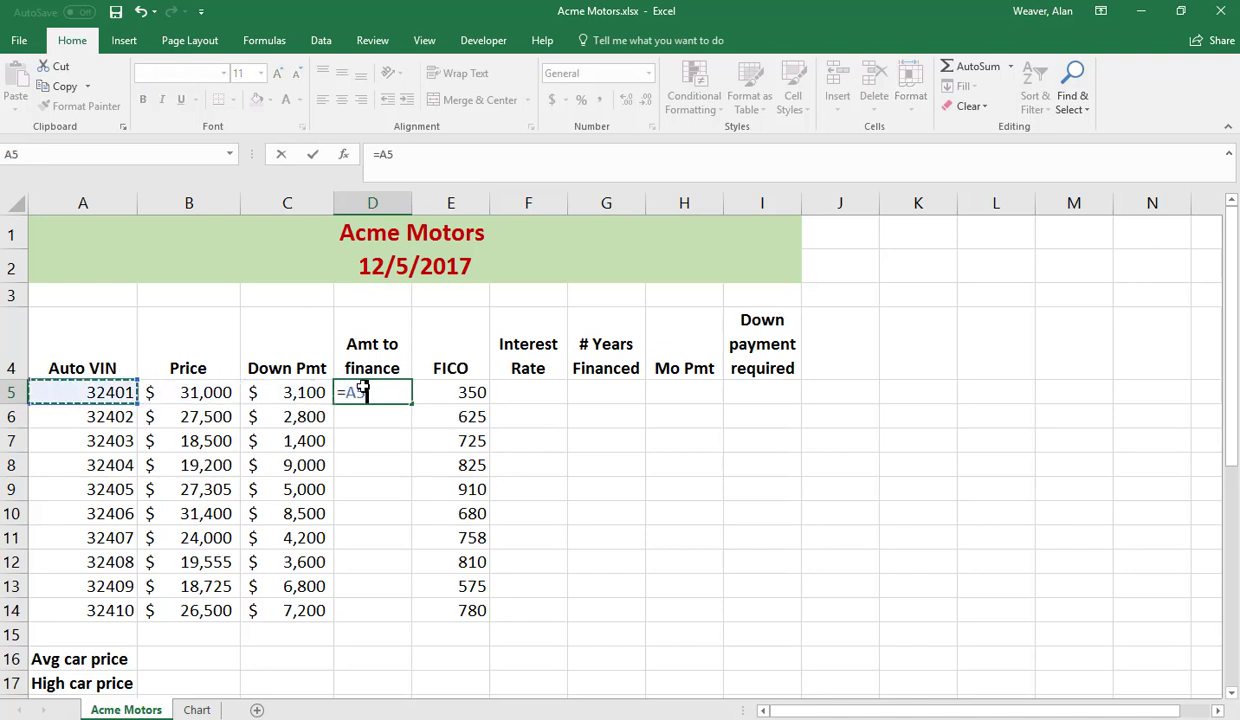
key(Right)
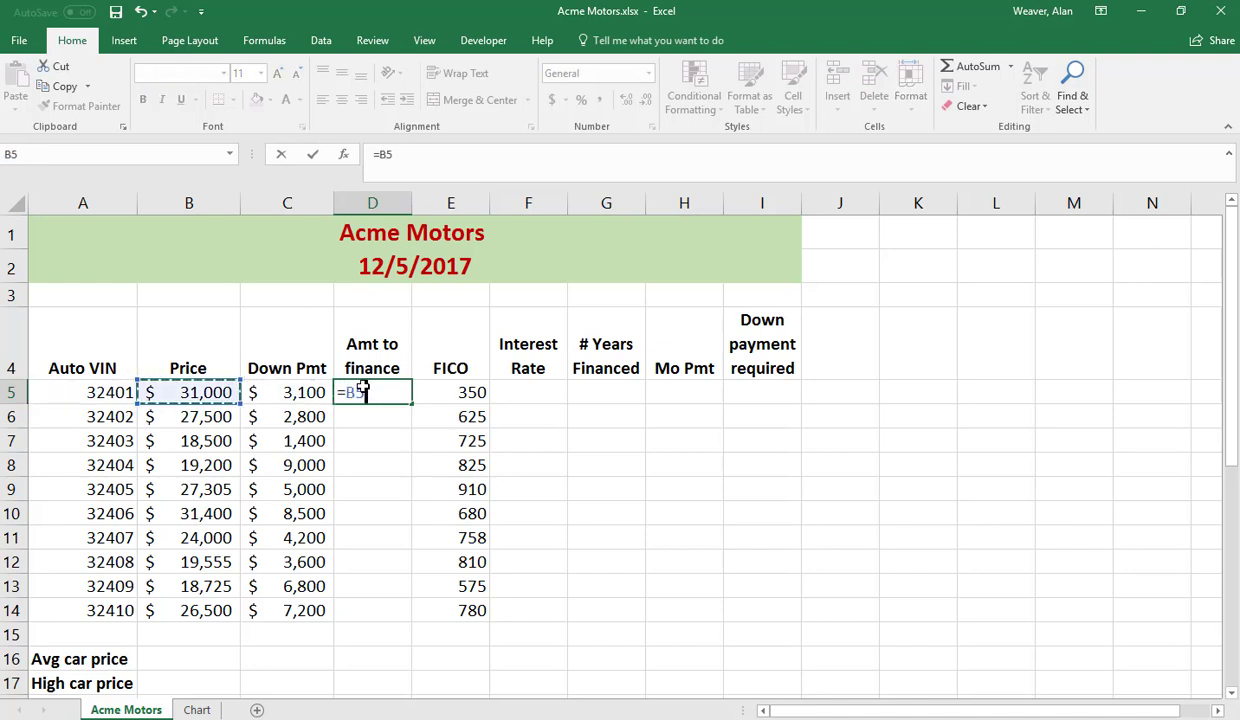
text(-)
key(Left)
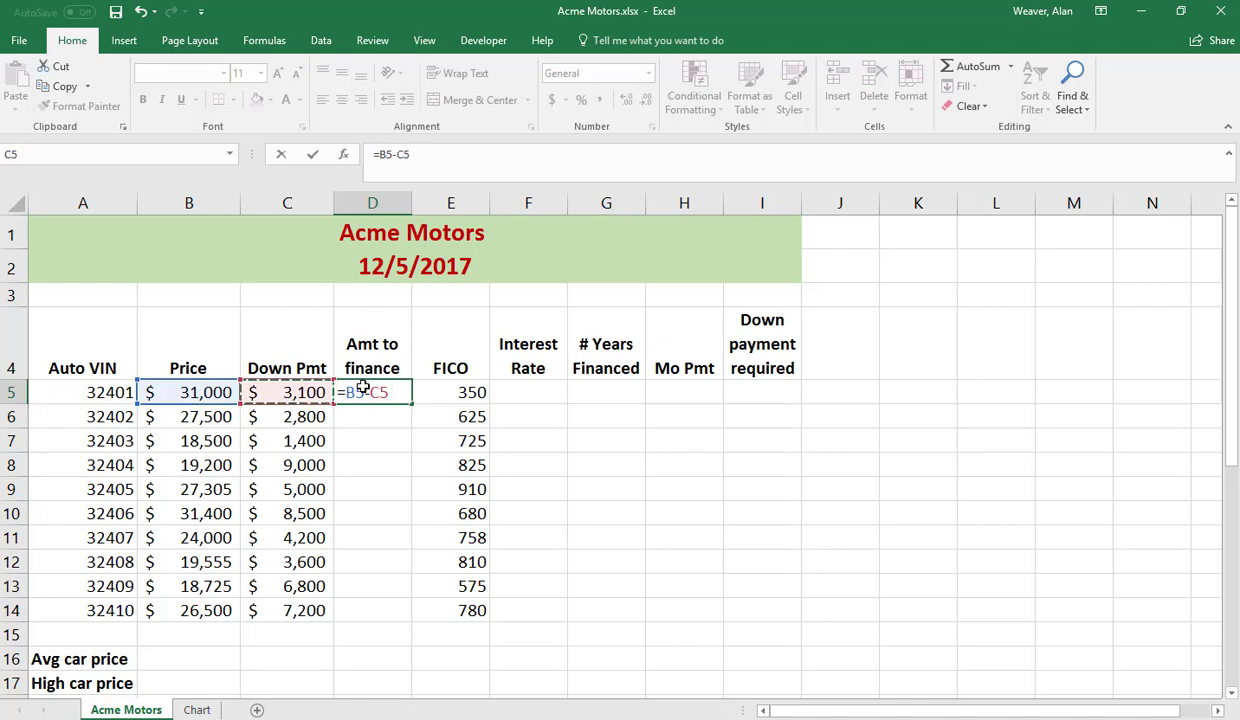
key(ctrl+Return)
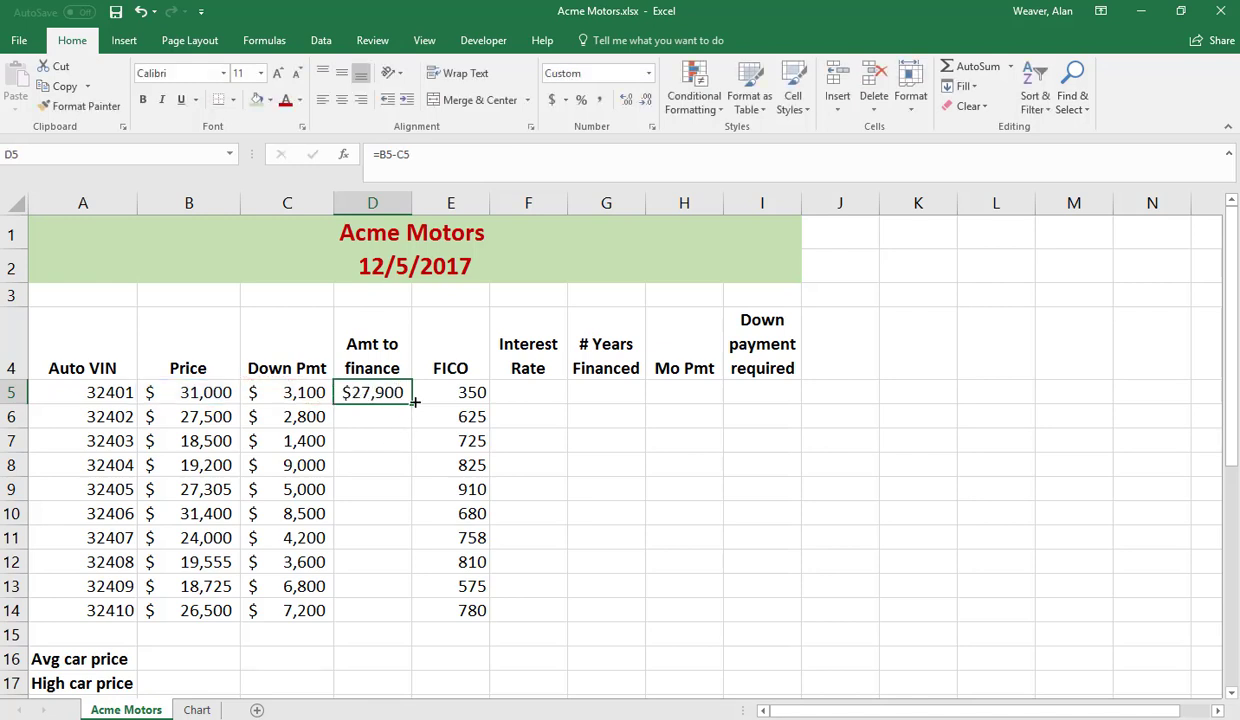
drag(414, 402, 414, 626)
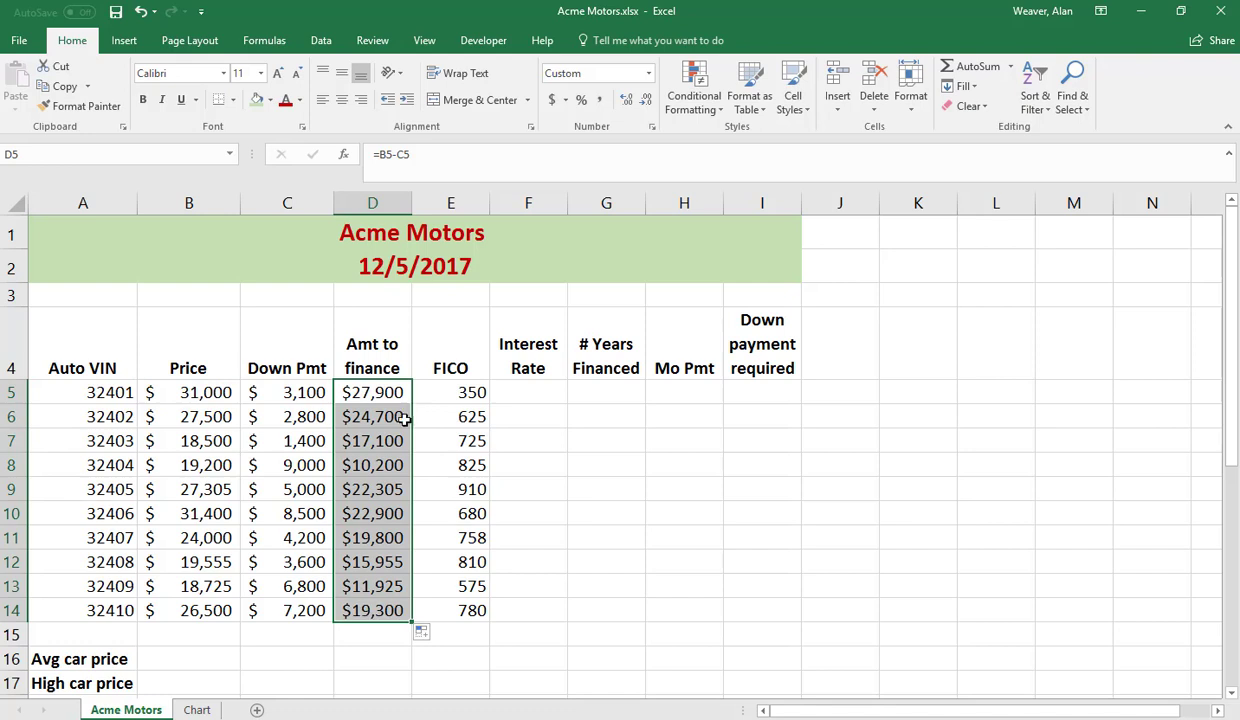
click(522, 389)
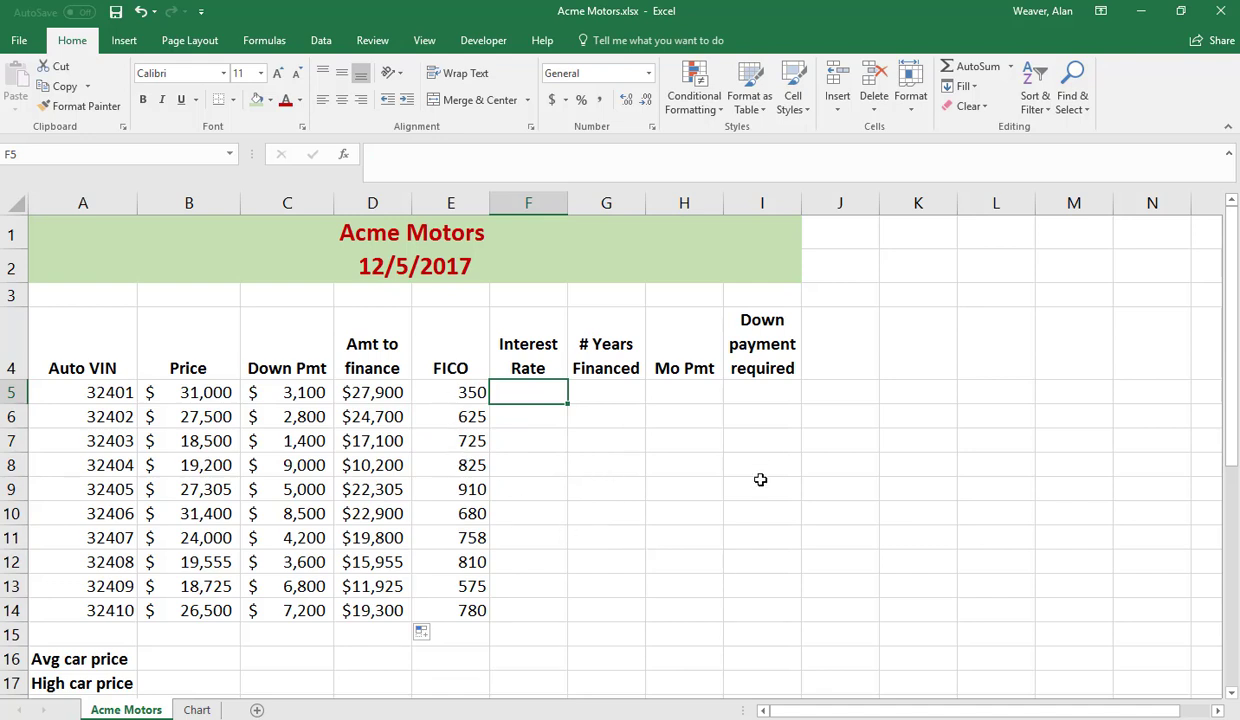
Name the interest-rate table A22:B27 'FICO' using the Name Box.
scroll(760, 480, down, 1)
drag(1232, 330, 1232, 385)
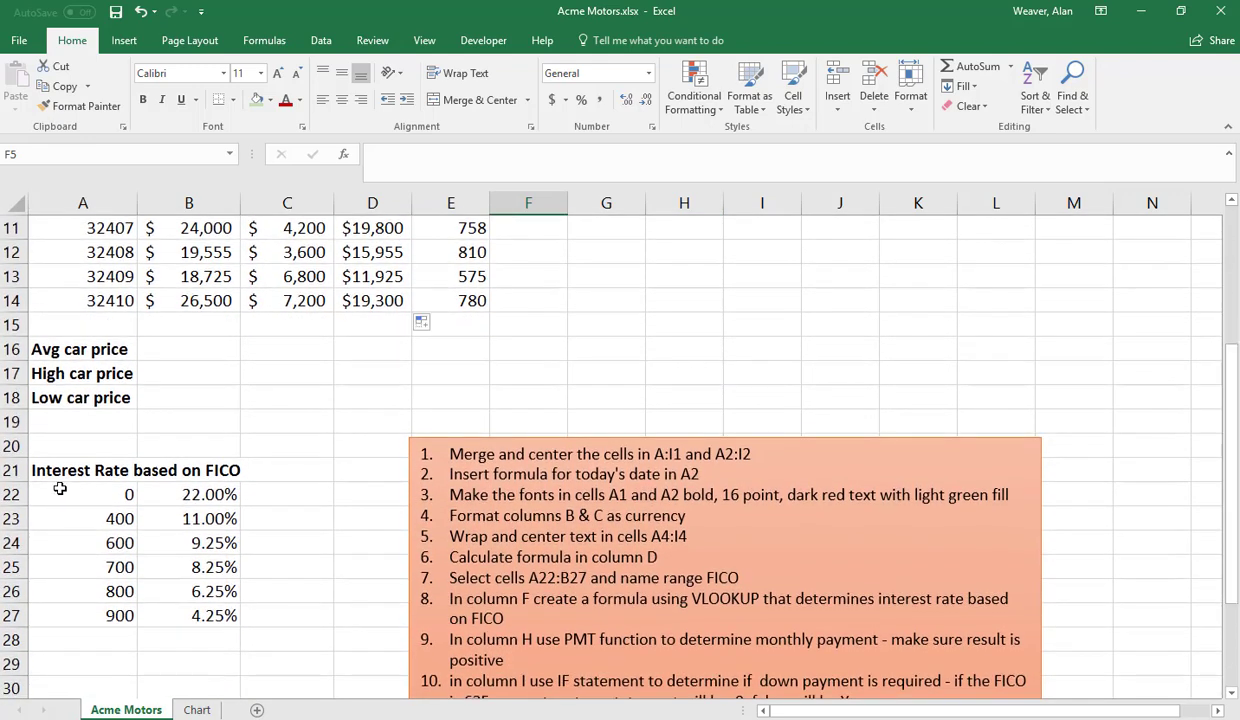
drag(60, 488, 193, 613)
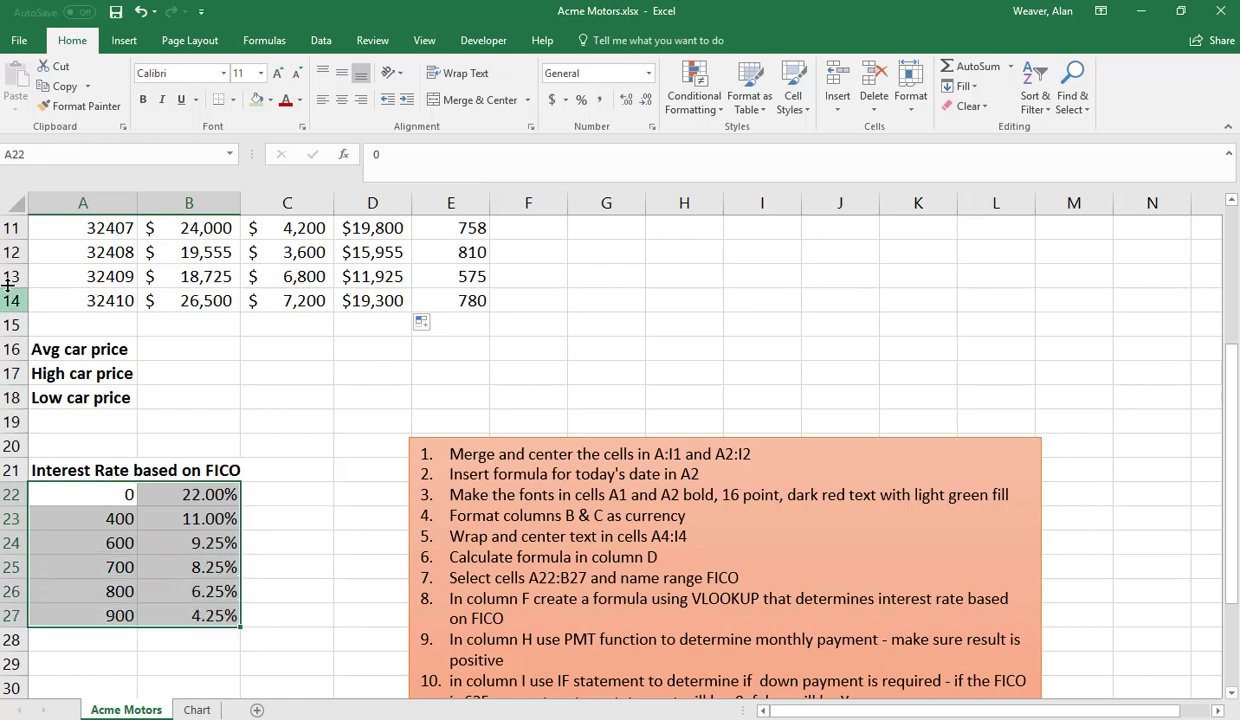
click(25, 158)
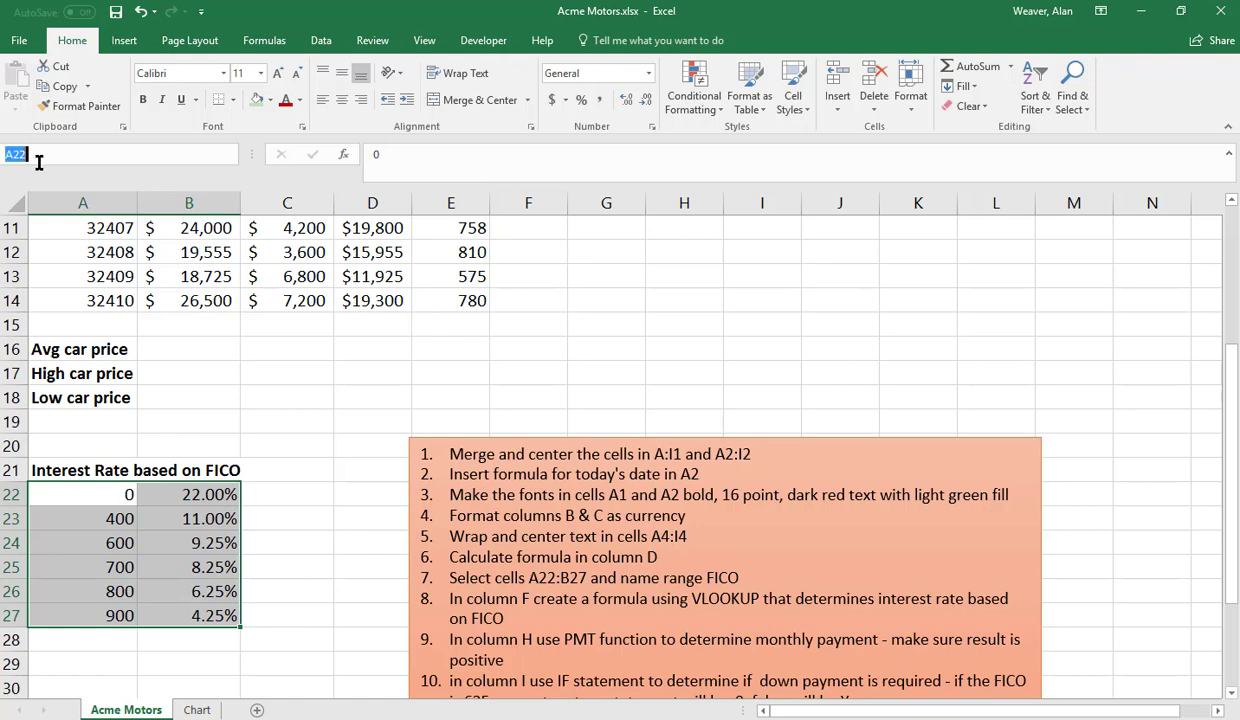
text(FICO)
key(Return)
click(270, 392)
scroll(290, 369, up, 1)
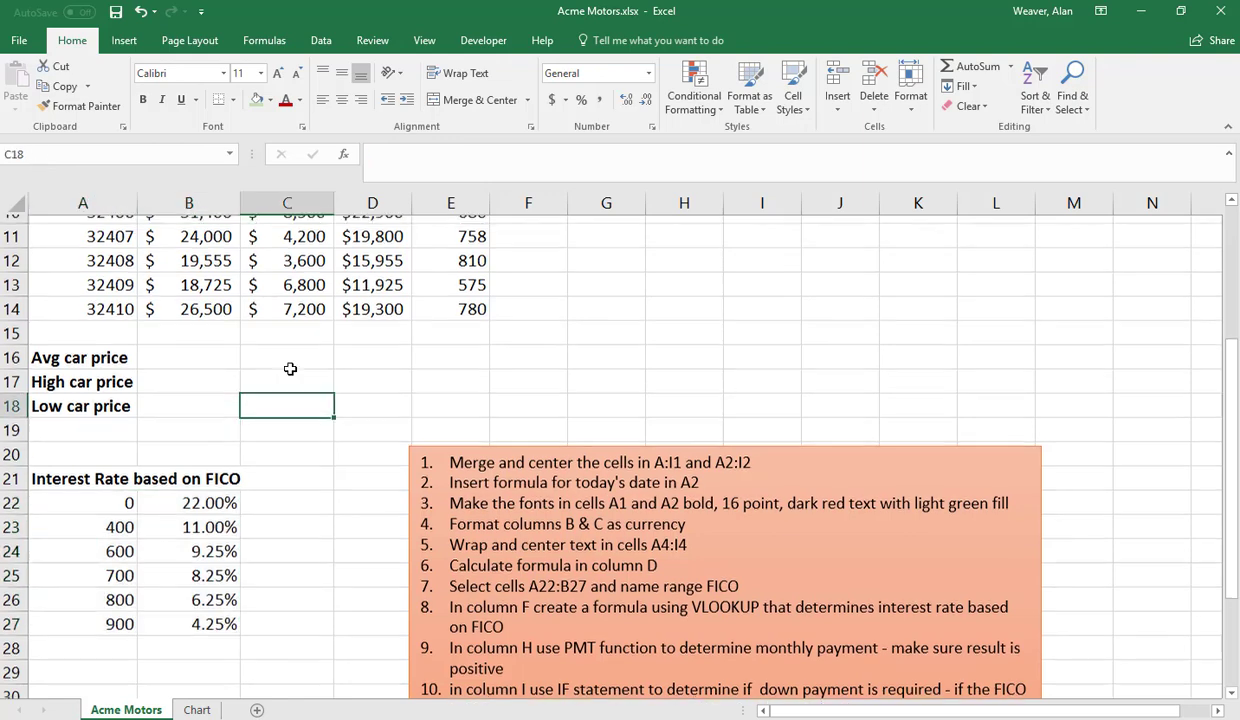
scroll(290, 369, up, 1)
drag(1230, 451, 1235, 347)
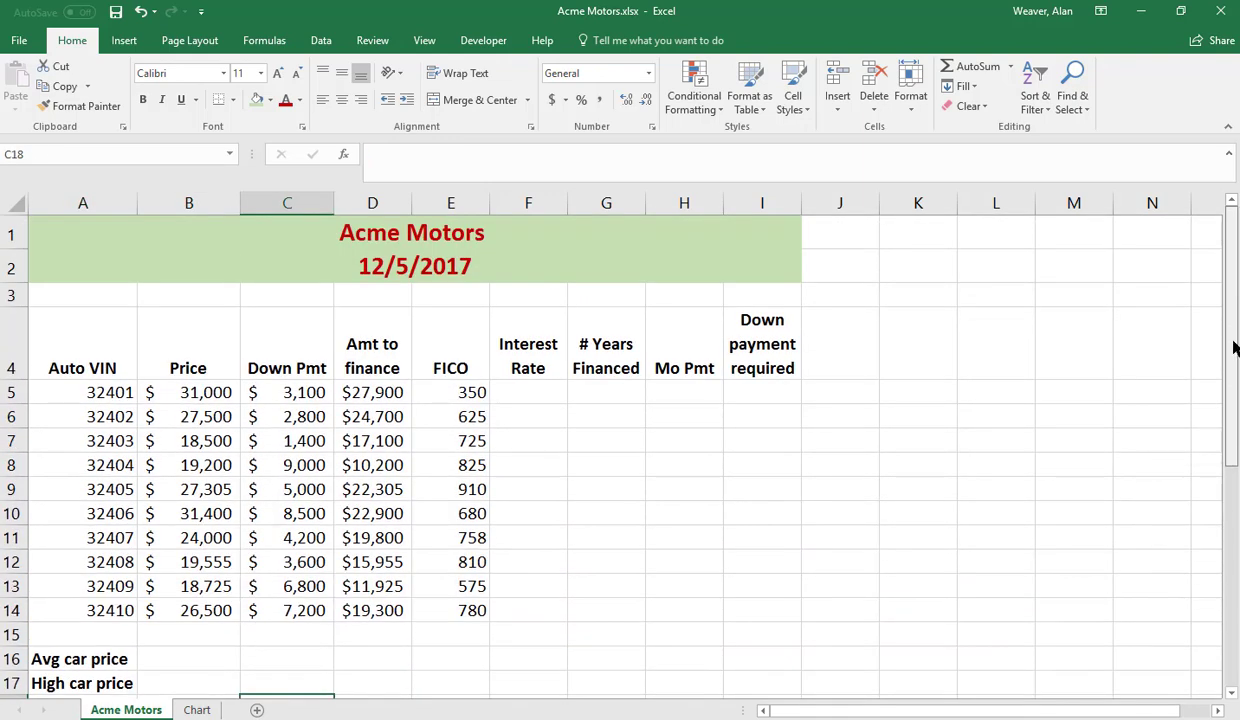
click(522, 392)
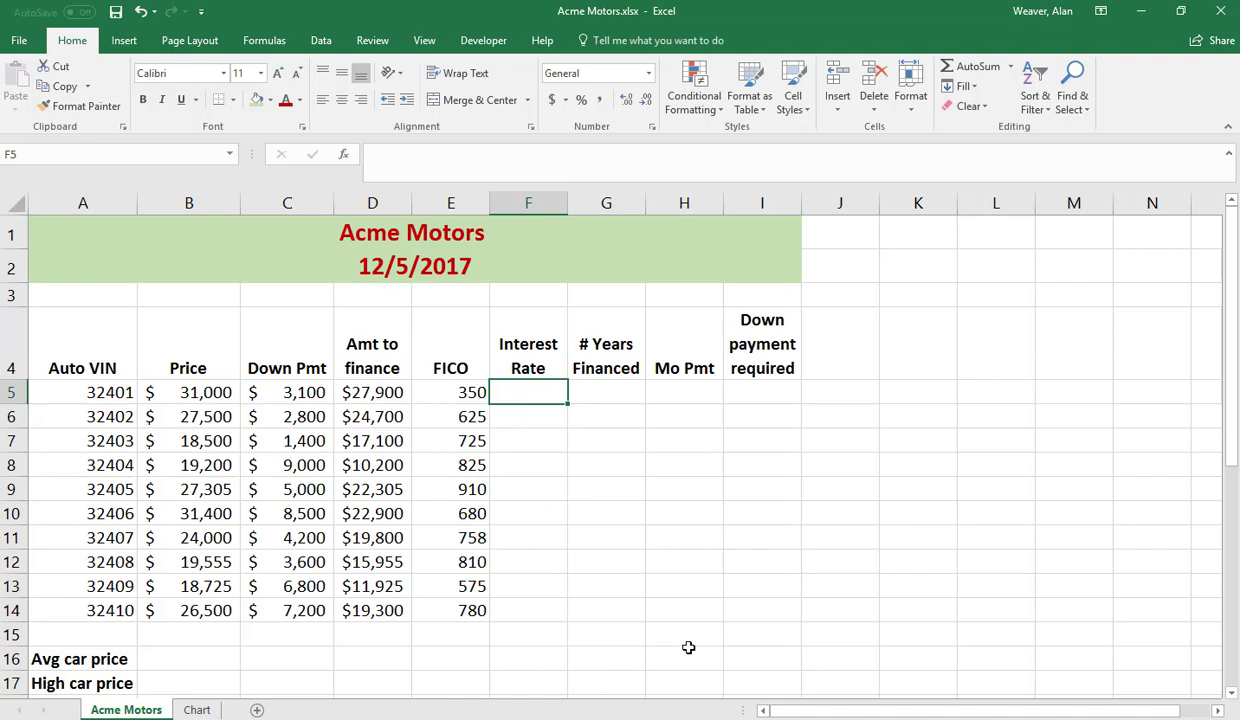
Start a VLOOKUP in F5 using the FICO score in E5 as the lookup value.
click(265, 40)
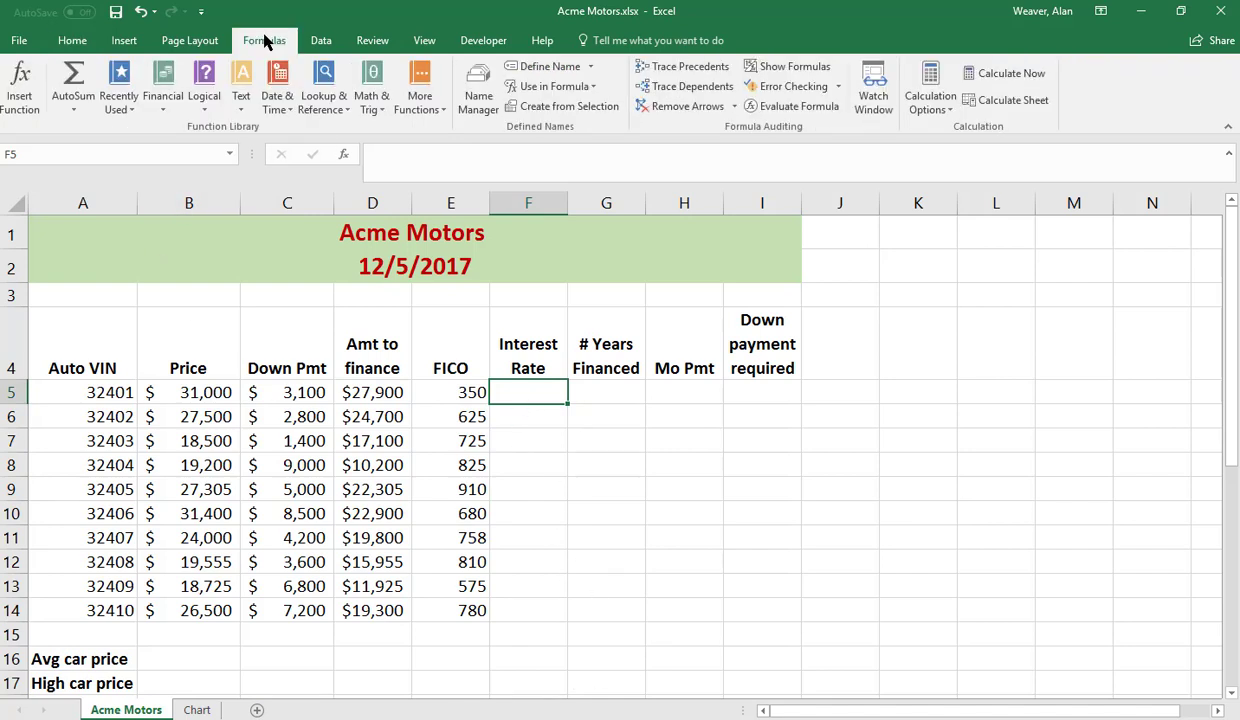
click(325, 80)
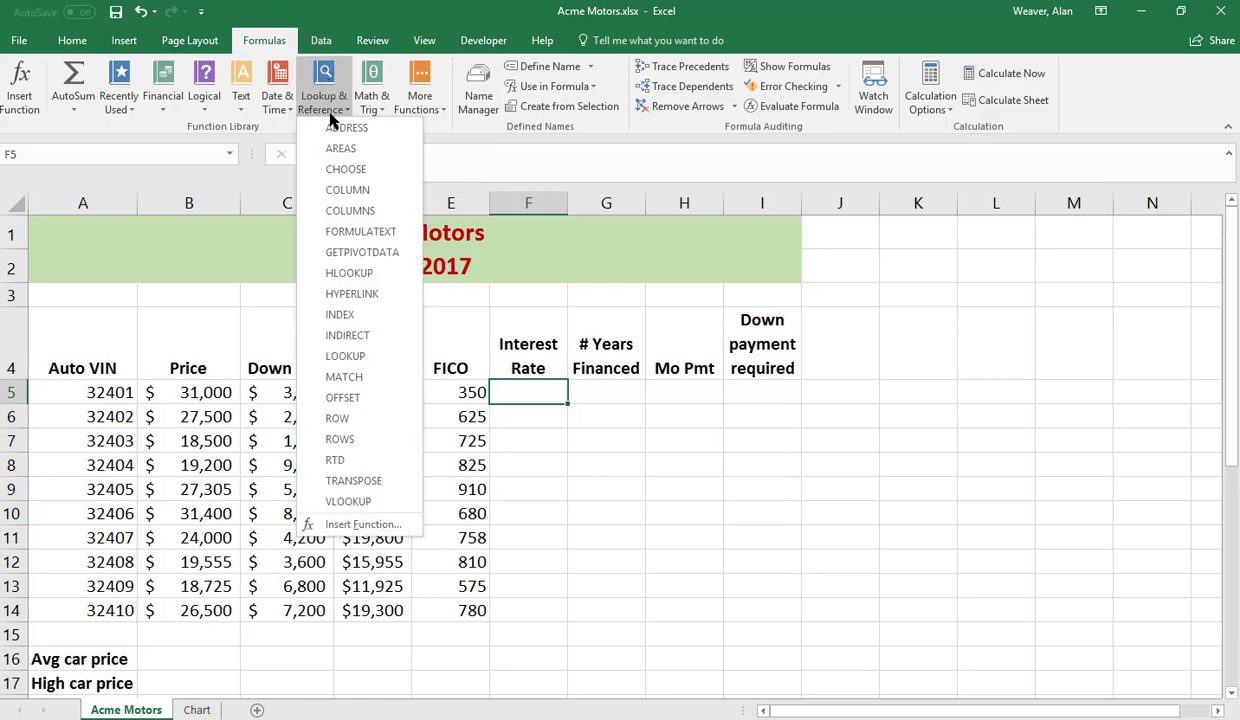
click(342, 502)
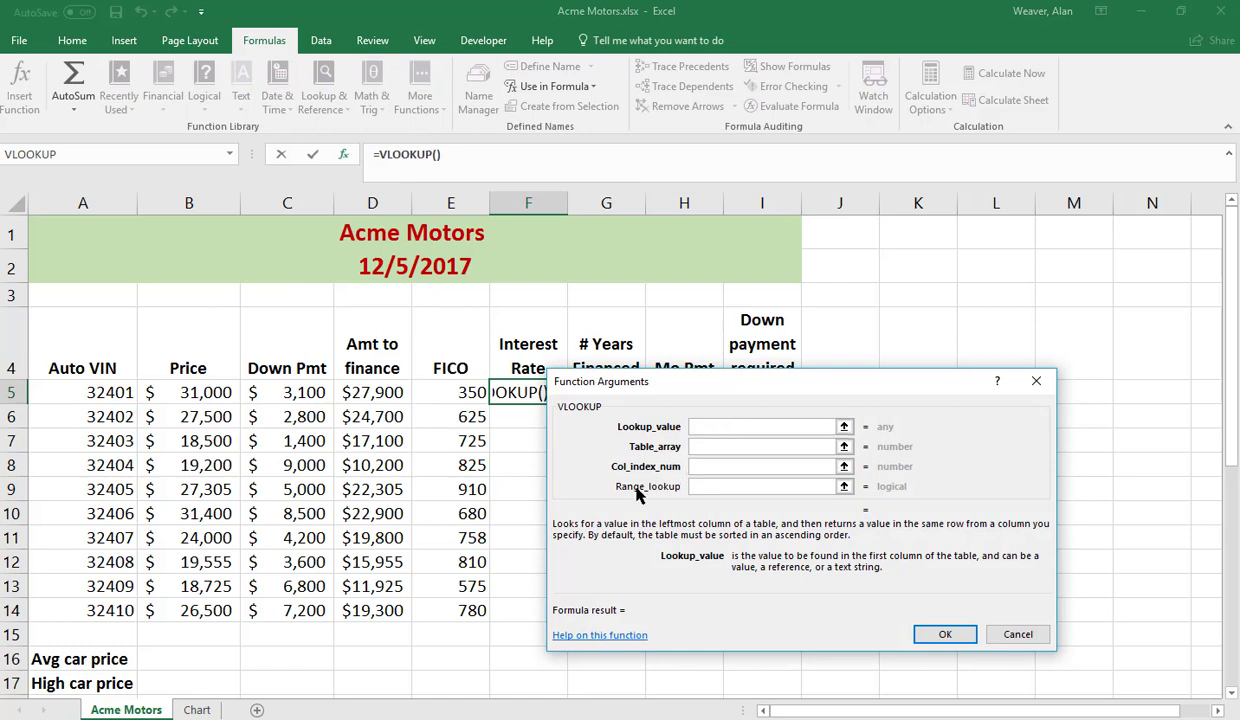
drag(735, 390, 808, 381)
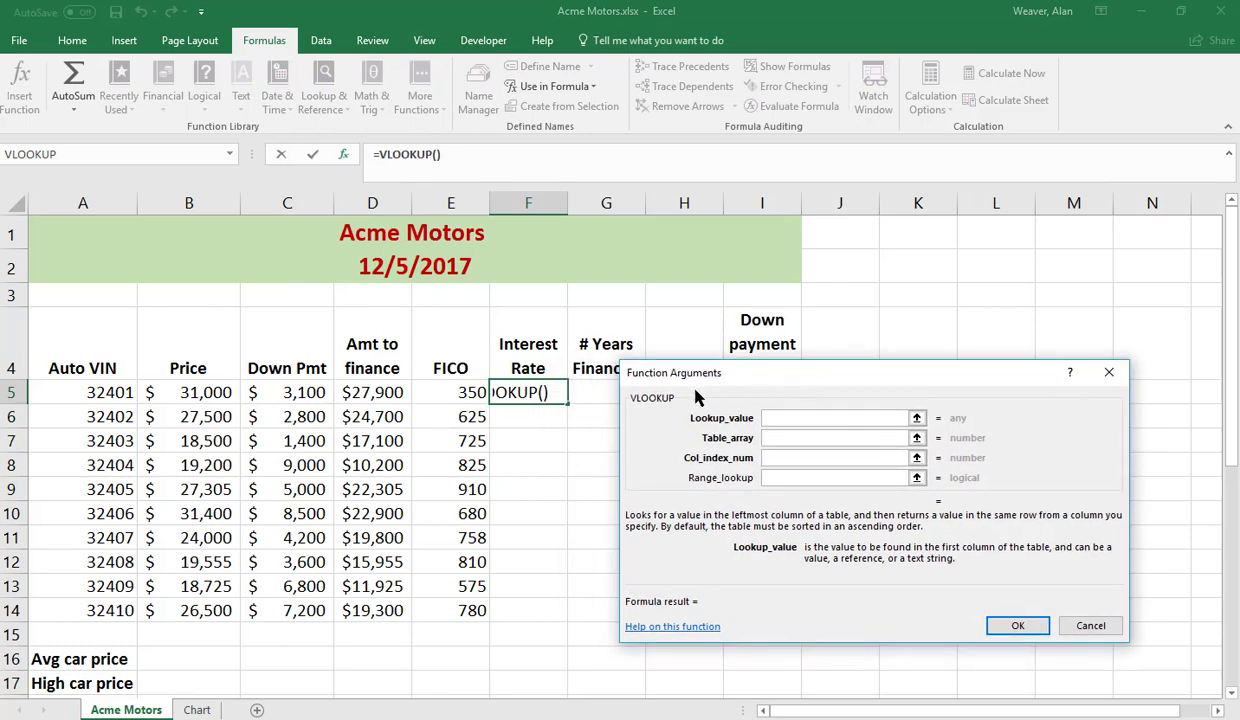
click(451, 392)
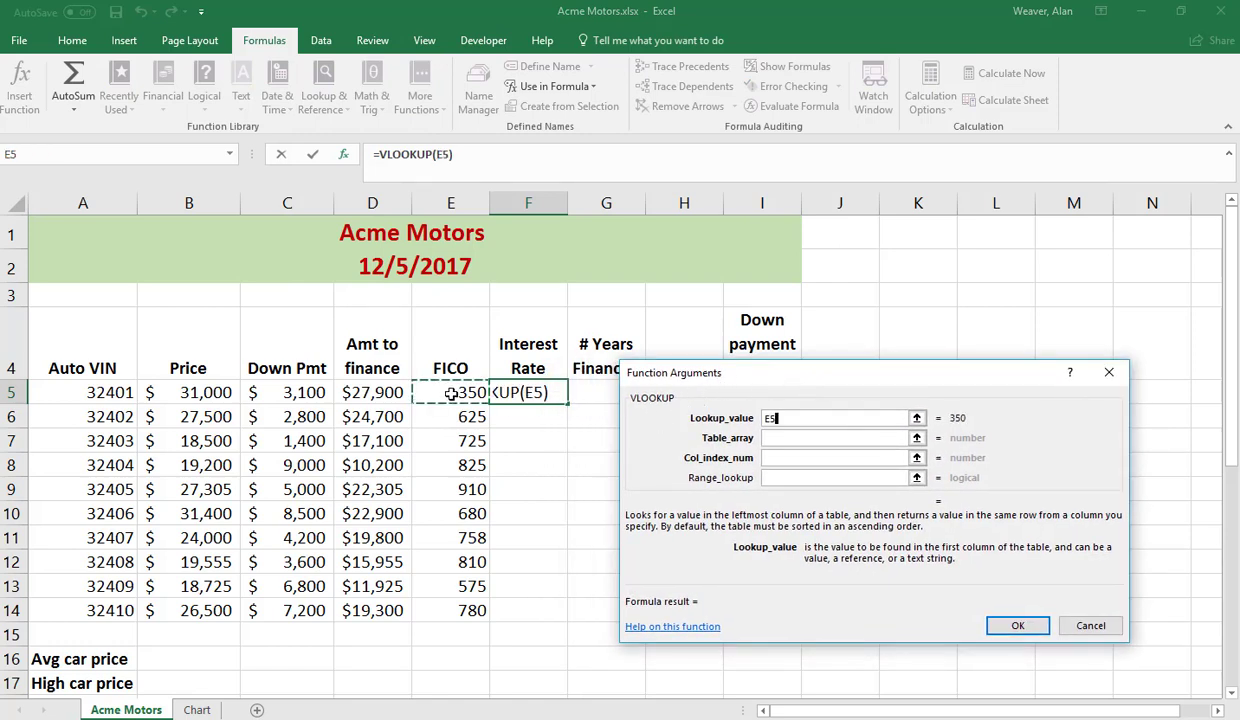
click(779, 442)
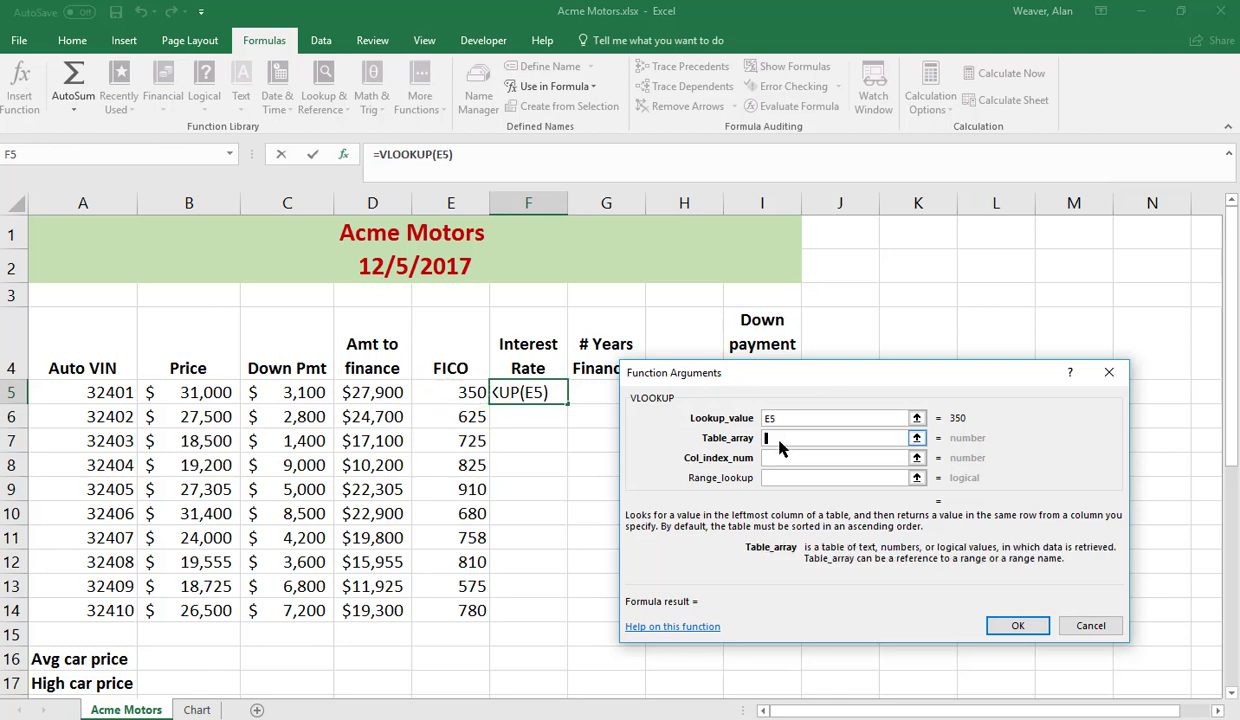
Set the VLOOKUP table array to FICO and column index to 2, returning 0.22.
text(FICO)
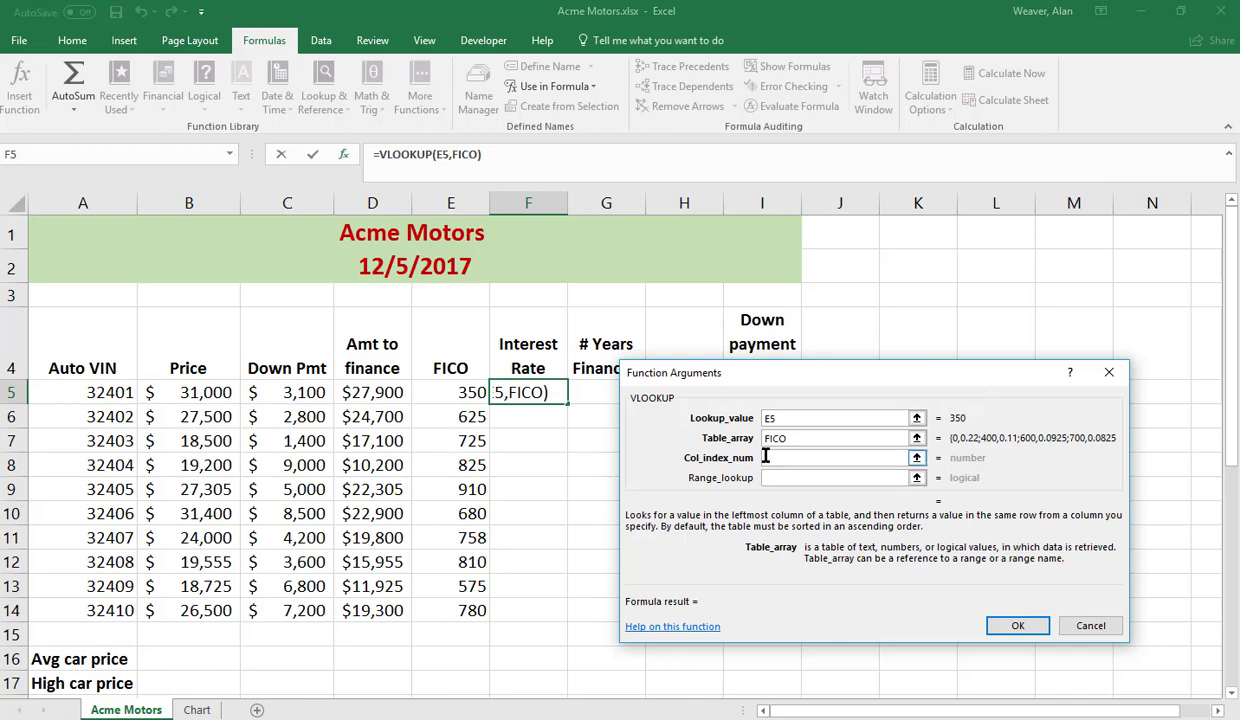
key(Tab)
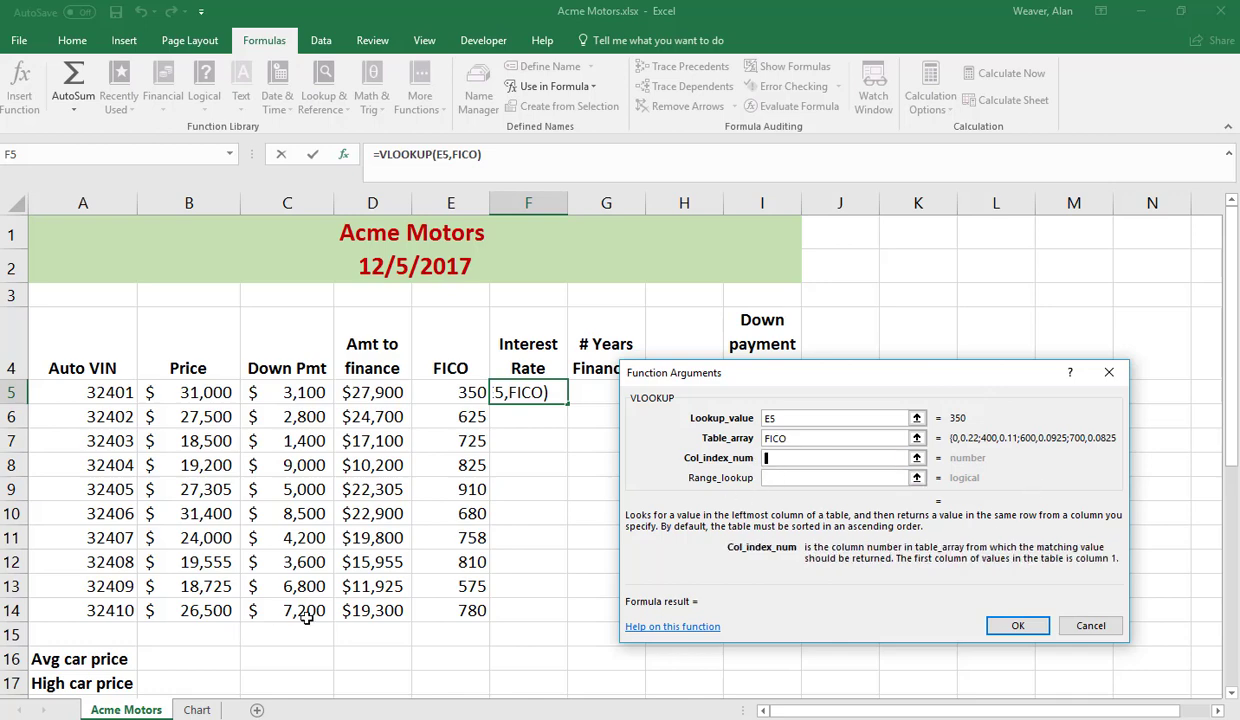
scroll(1237, 428, down, 4)
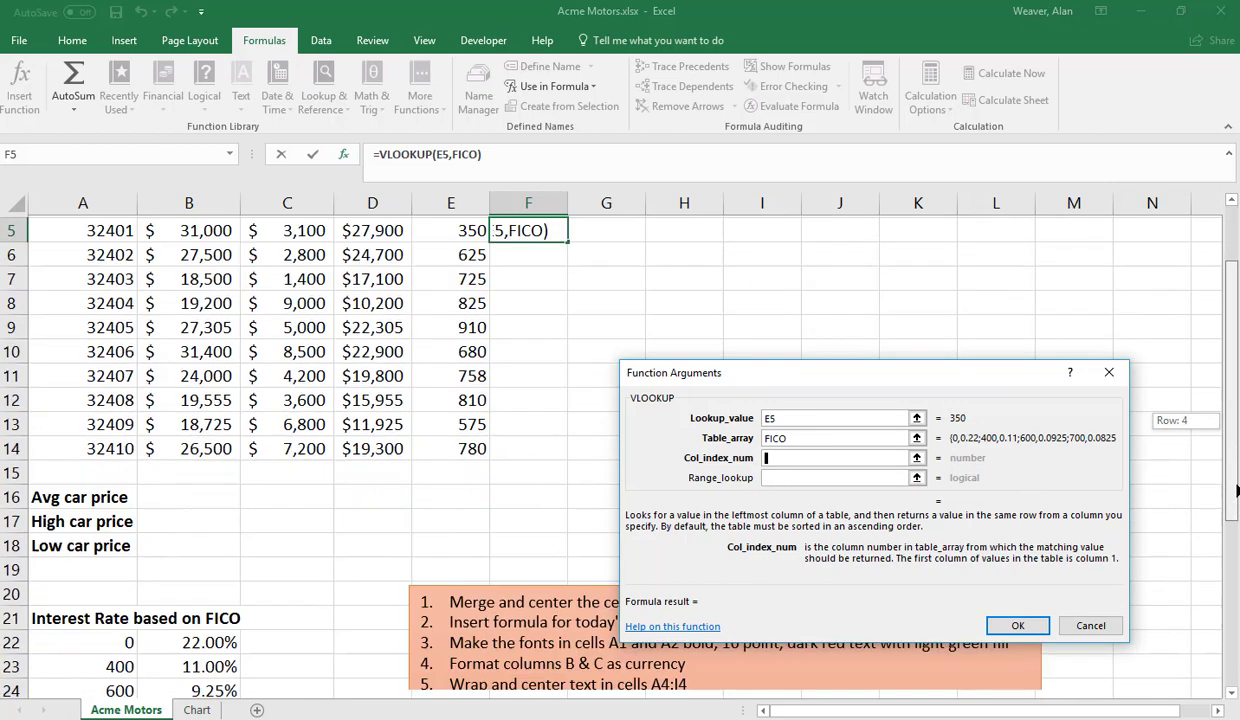
drag(100, 518, 94, 567)
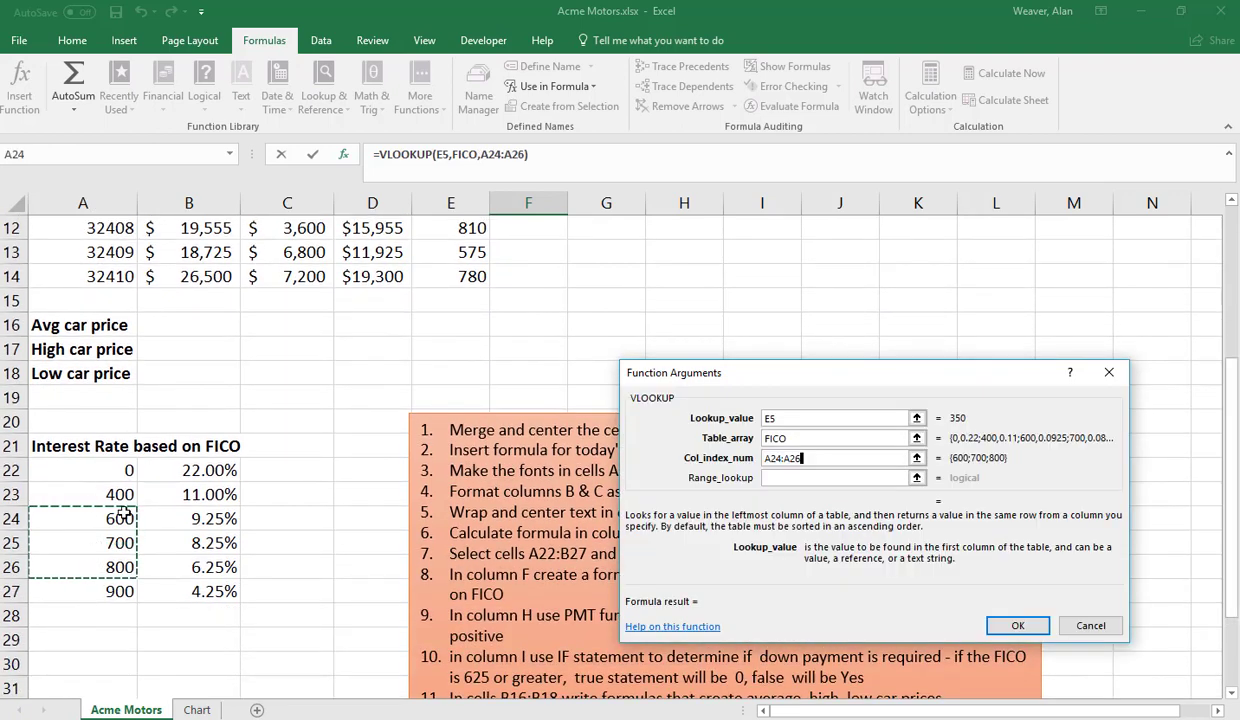
drag(232, 472, 203, 578)
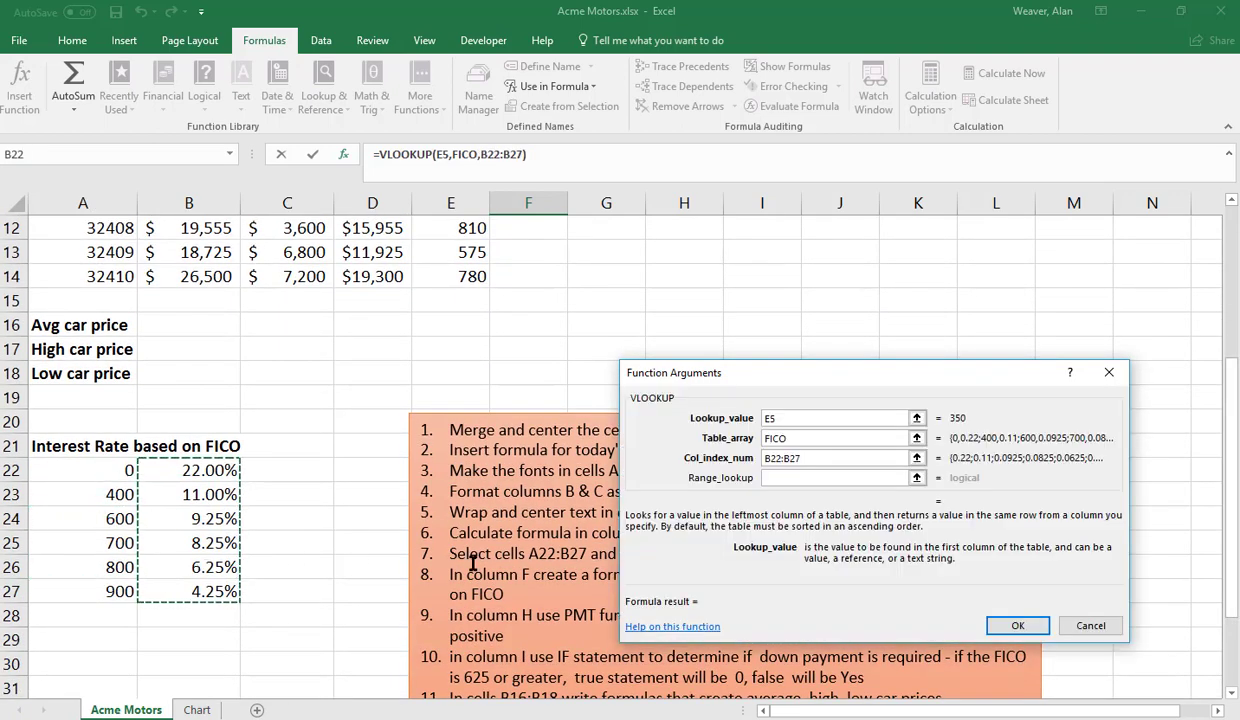
drag(800, 457, 769, 467)
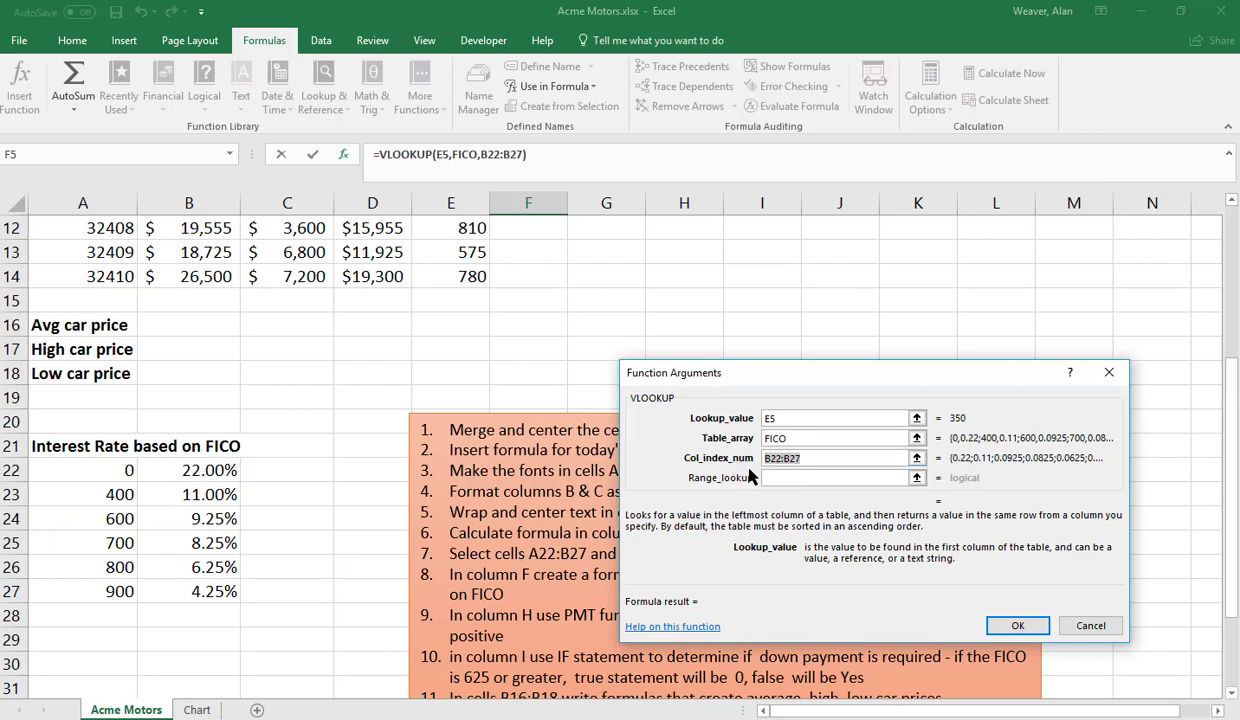
text(2)
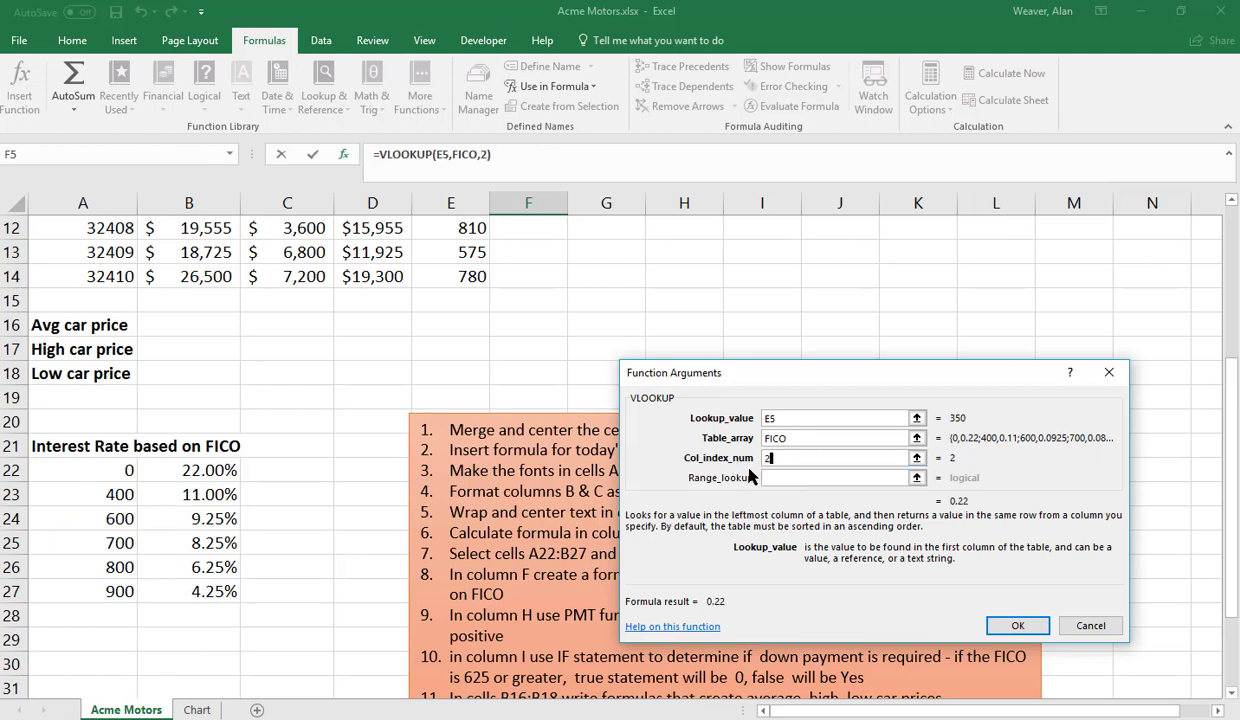
key(Return)
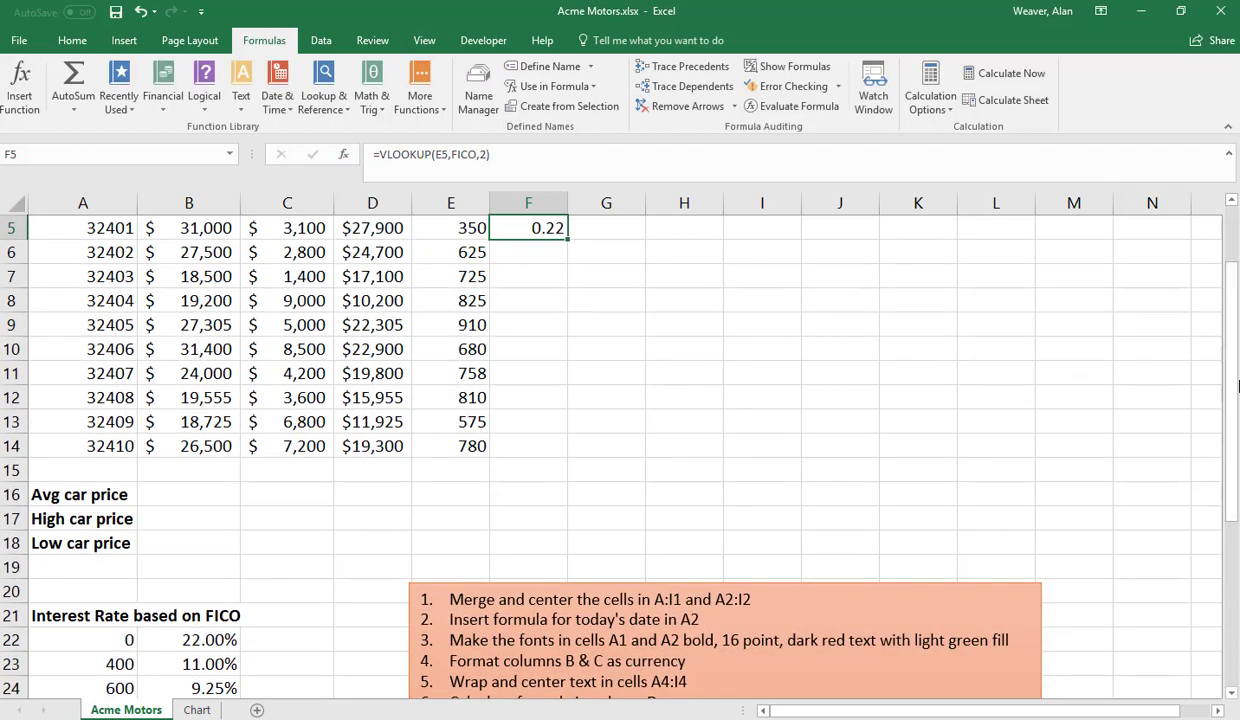
Format F5 as a percentage and fill its VLOOKUP down through F14, starting at 22%.
drag(1232, 355, 1224, 285)
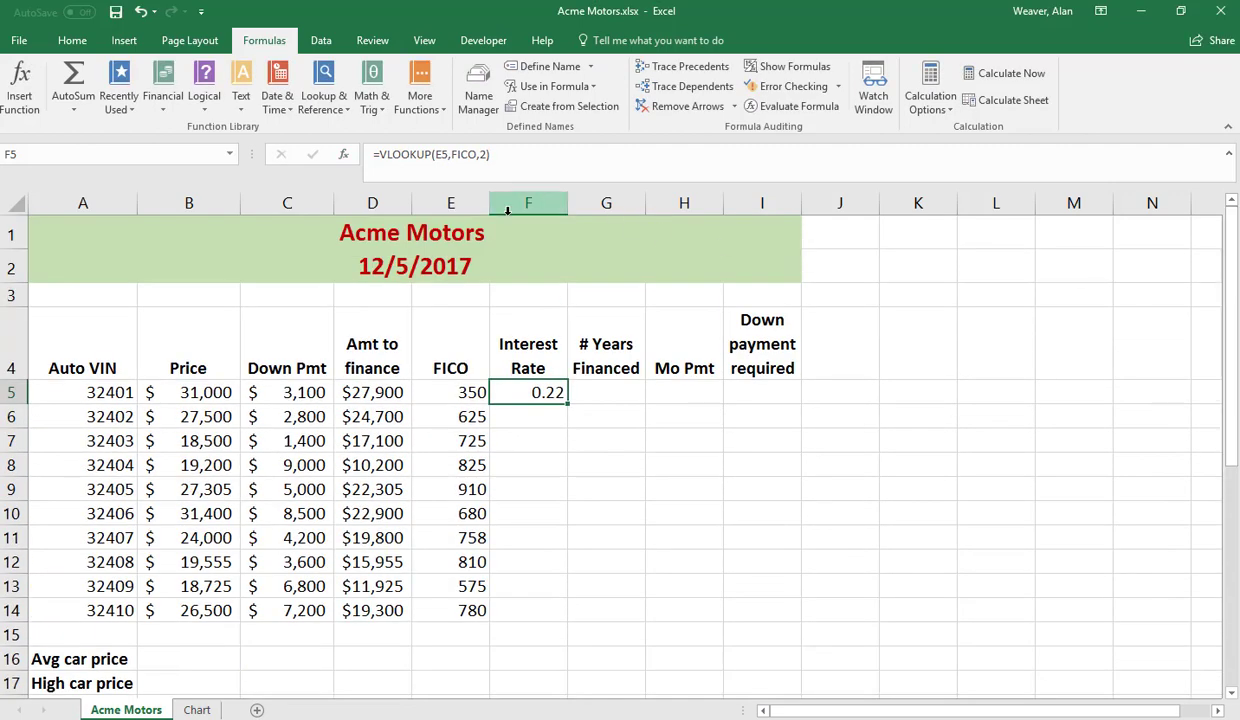
click(72, 40)
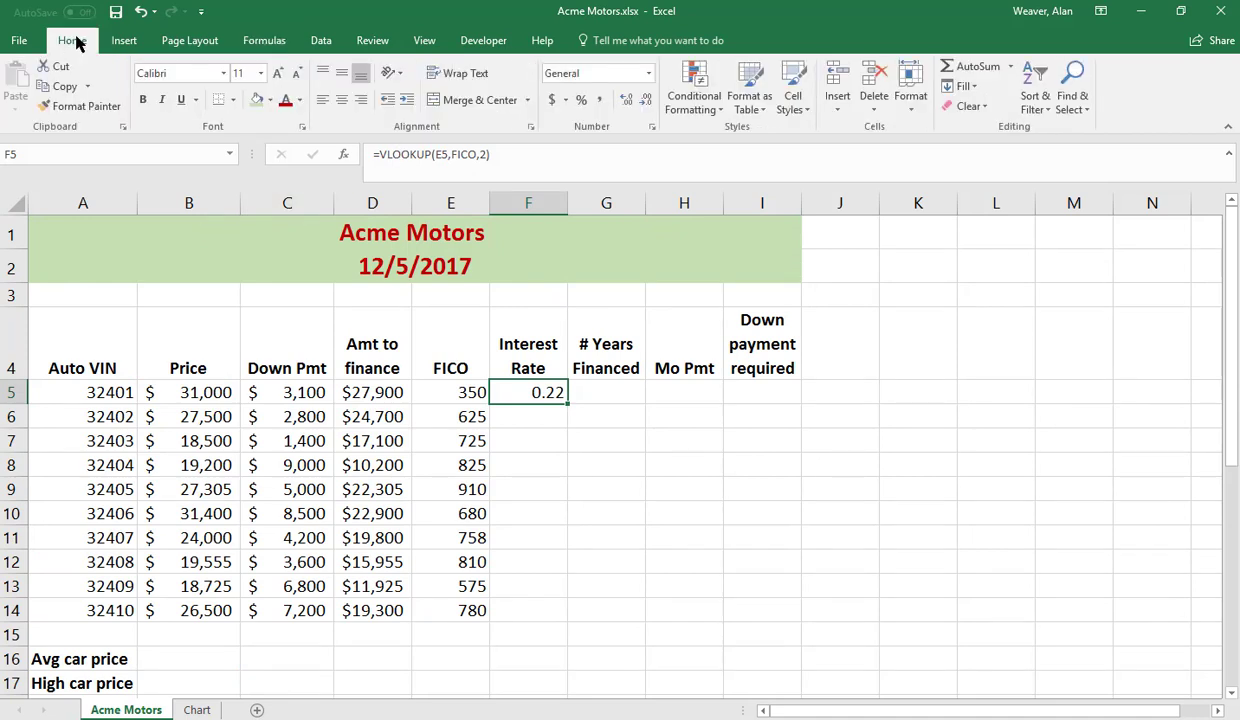
click(578, 100)
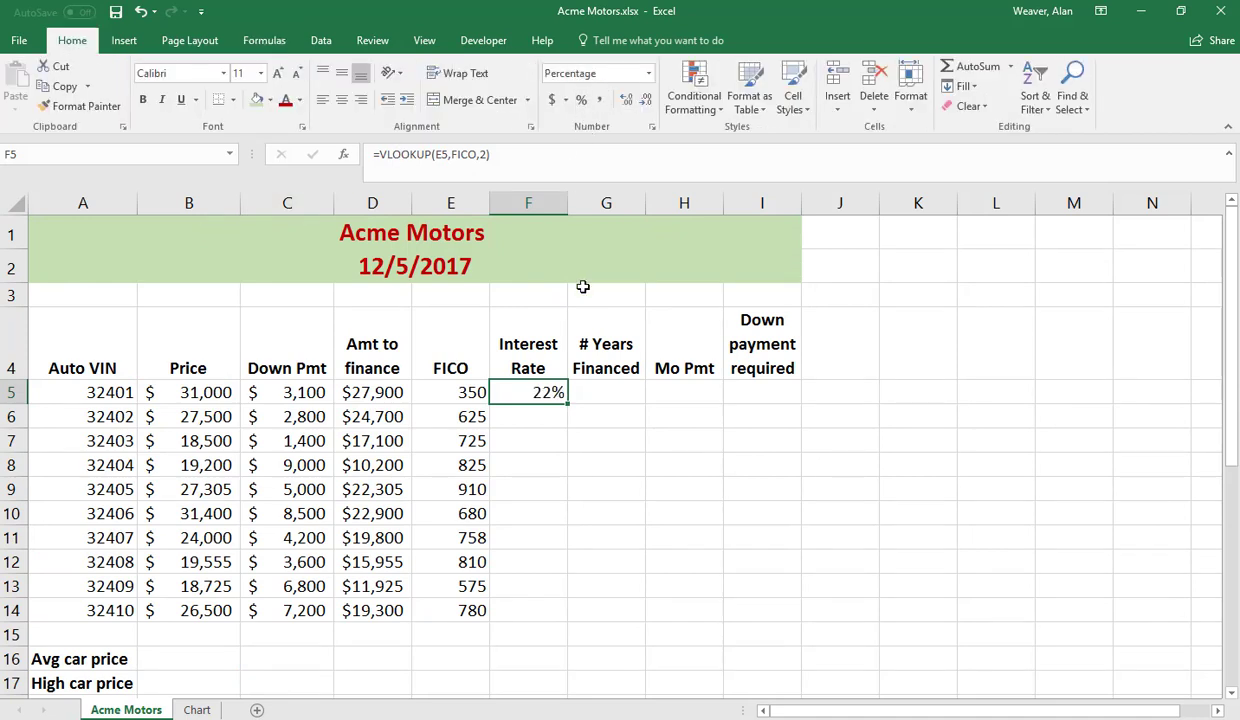
double_click(566, 404)
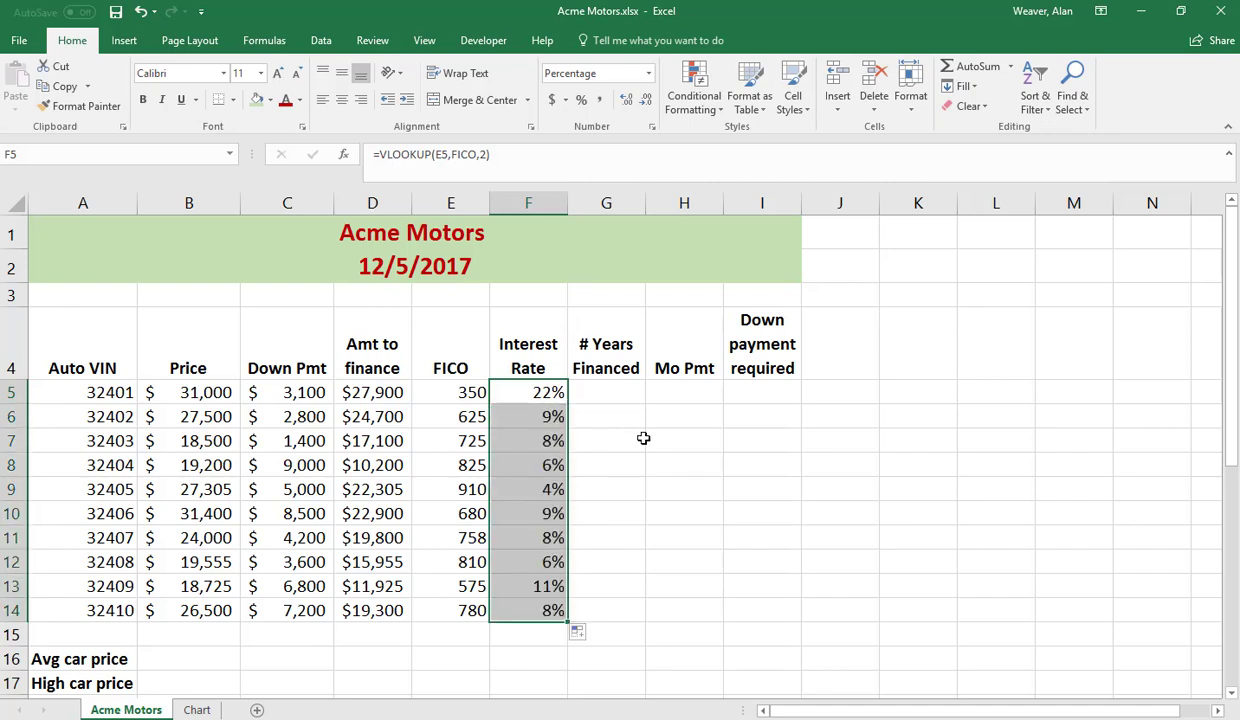
click(603, 393)
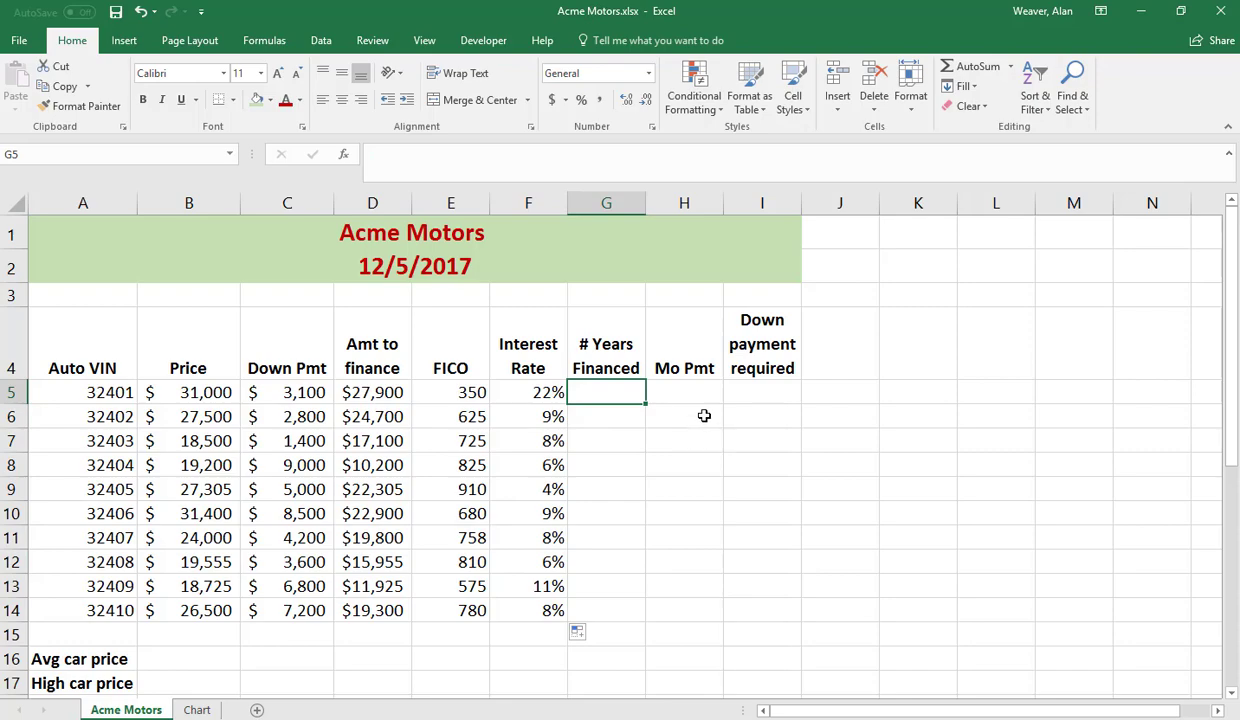
drag(1234, 396, 1232, 550)
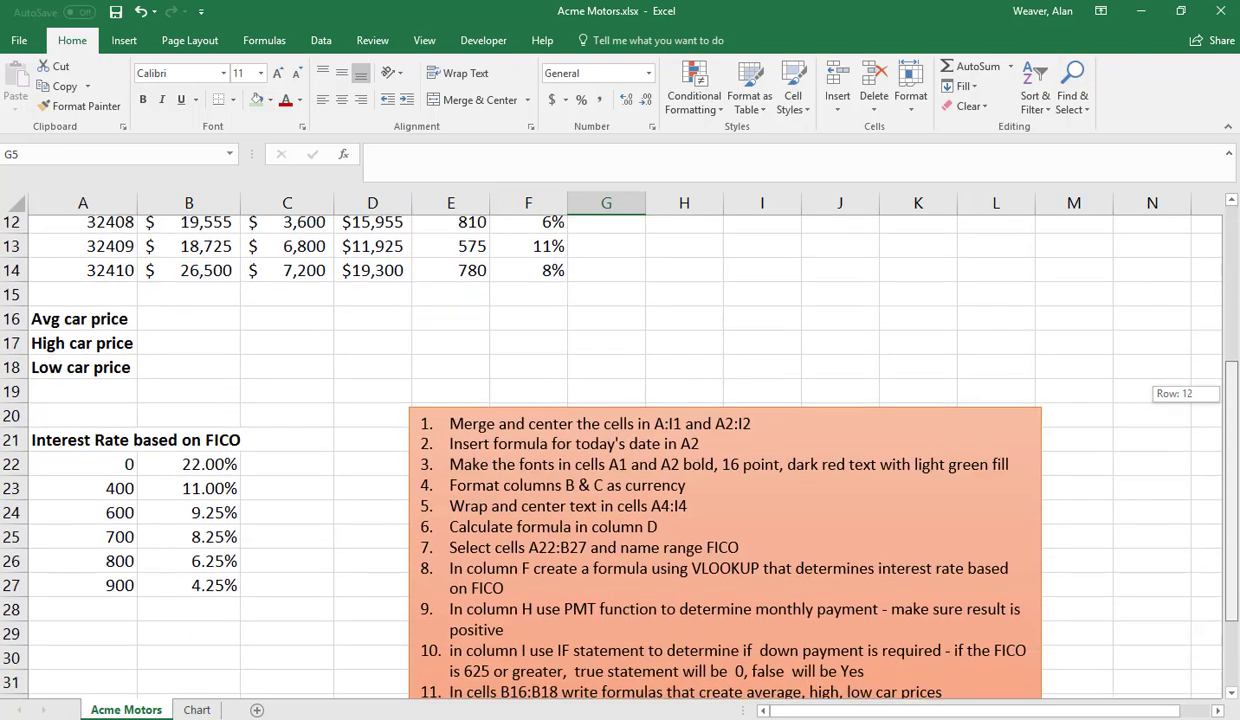
drag(1200, 478, 1210, 362)
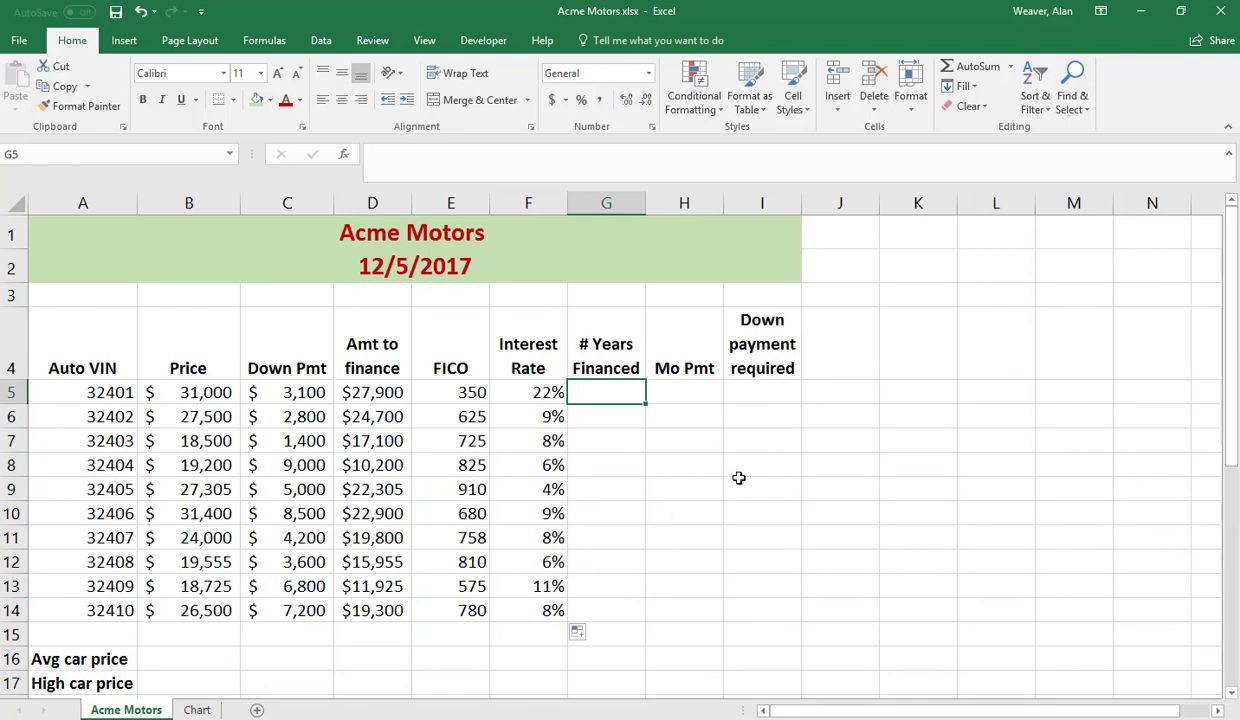
Enter the years financed 3, 5, 4, 6, 2, 4, 4, 3, 5, 2 into G5:G14.
text(3)
key(Return)
text(5)
key(Return)
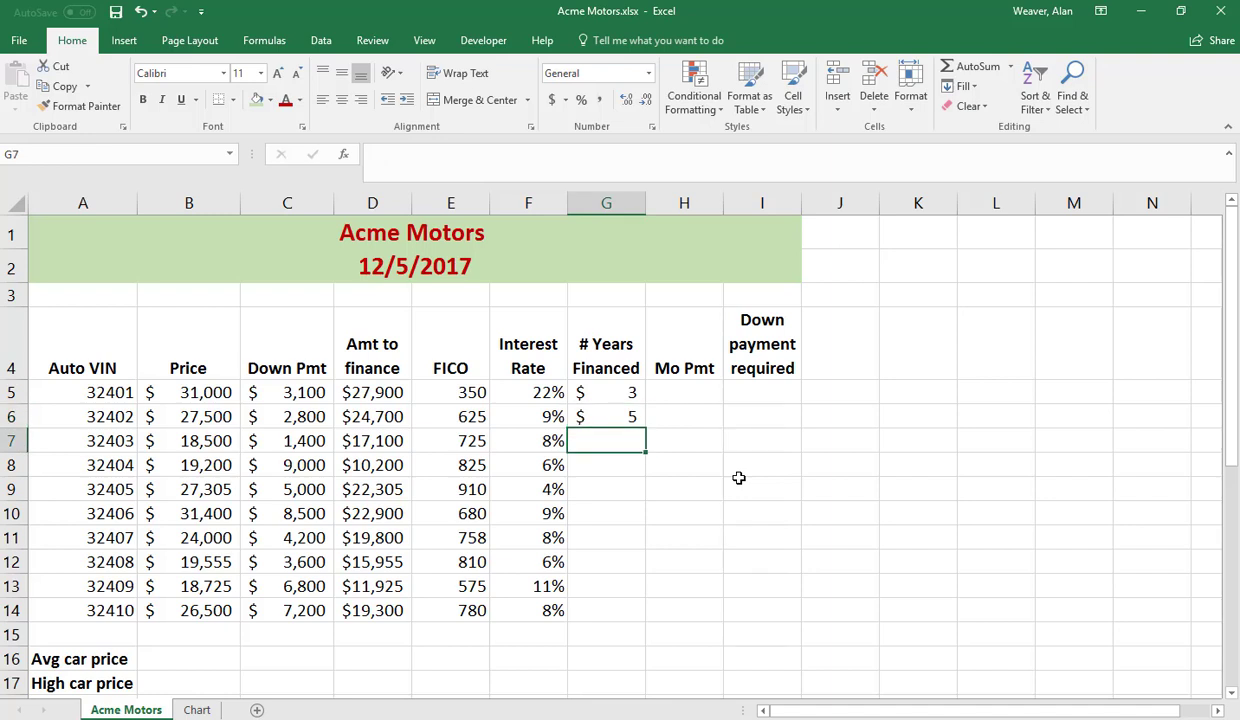
text(4)
key(Return)
text(6)
key(Return)
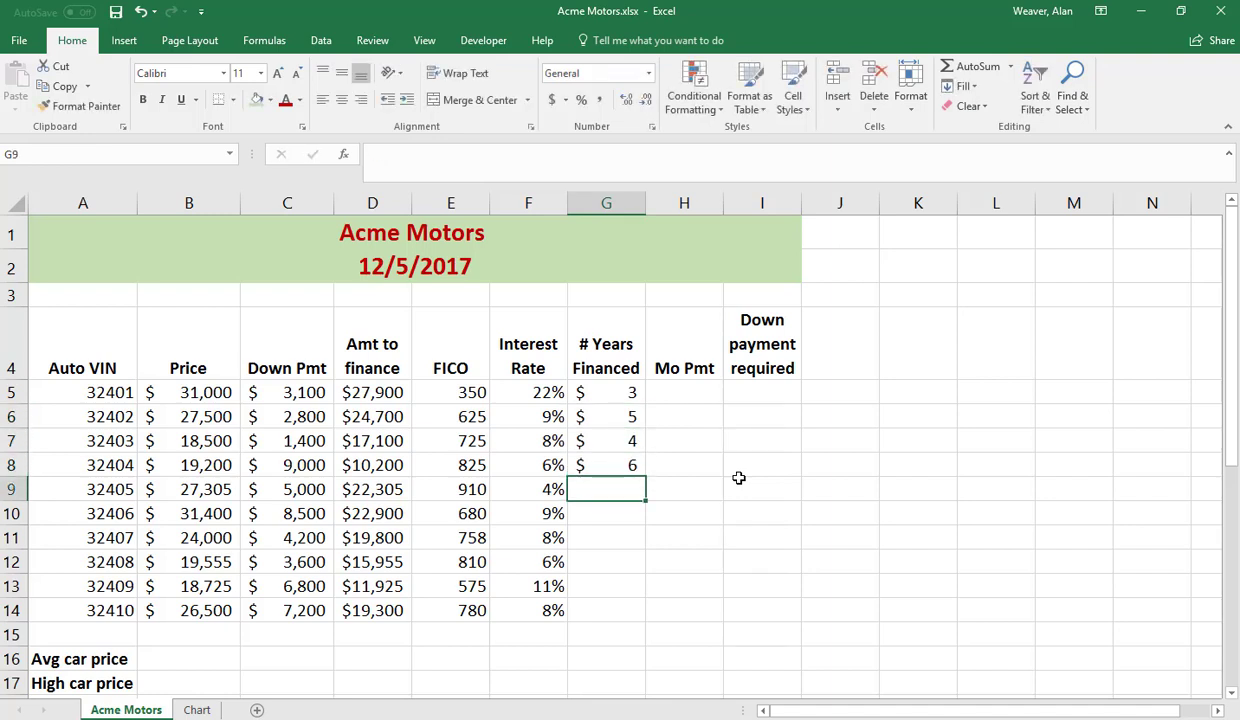
text(2)
key(Return)
text(4)
key(Return)
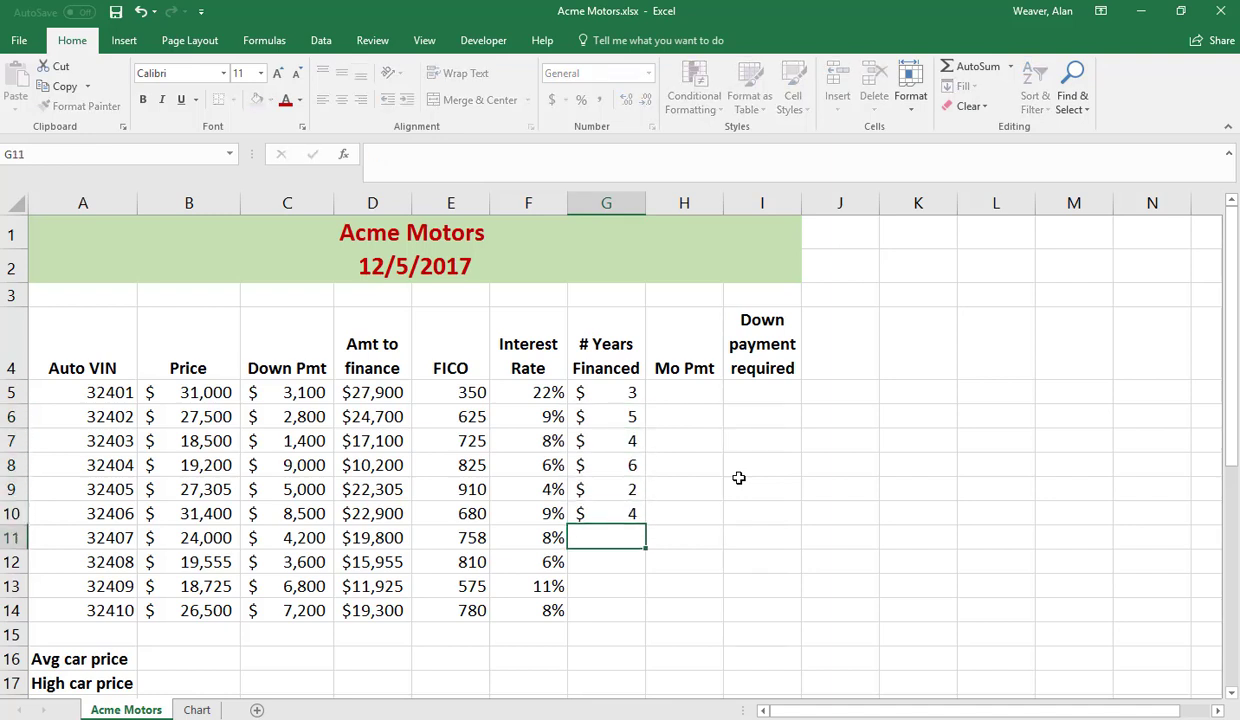
text(4)
key(Return)
text(3)
key(Return)
text(5)
key(Return)
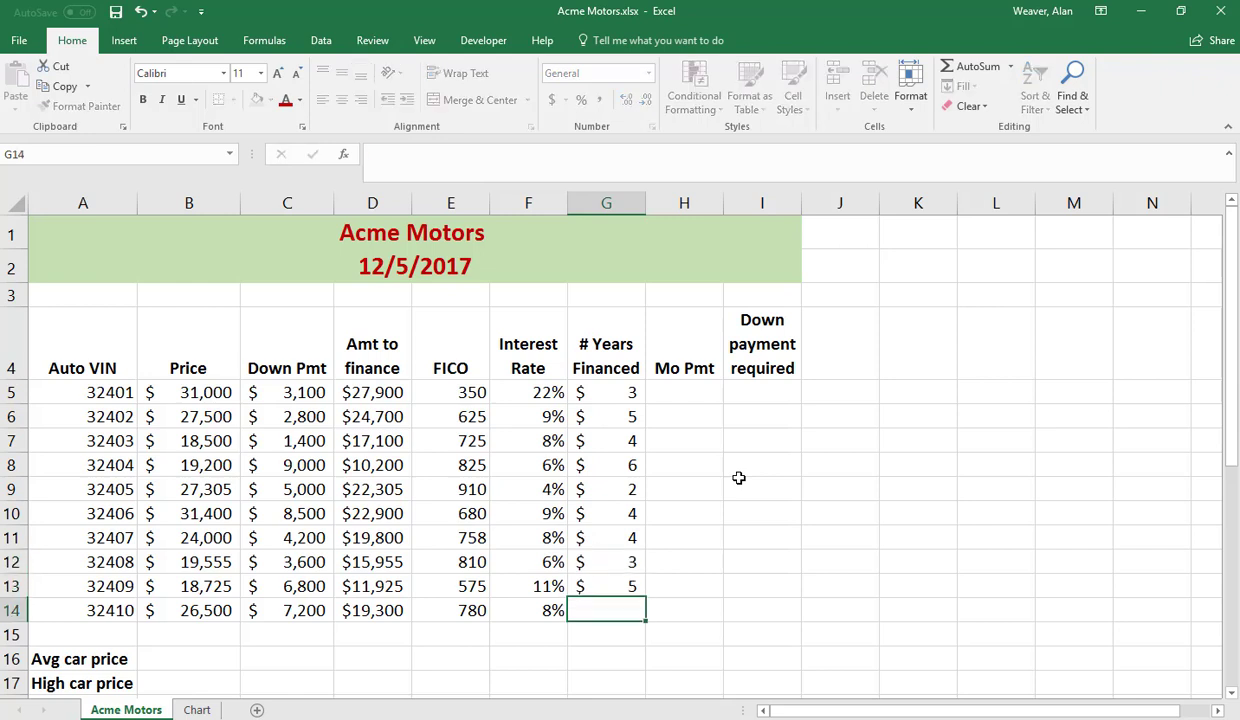
text(2)
key(Return)
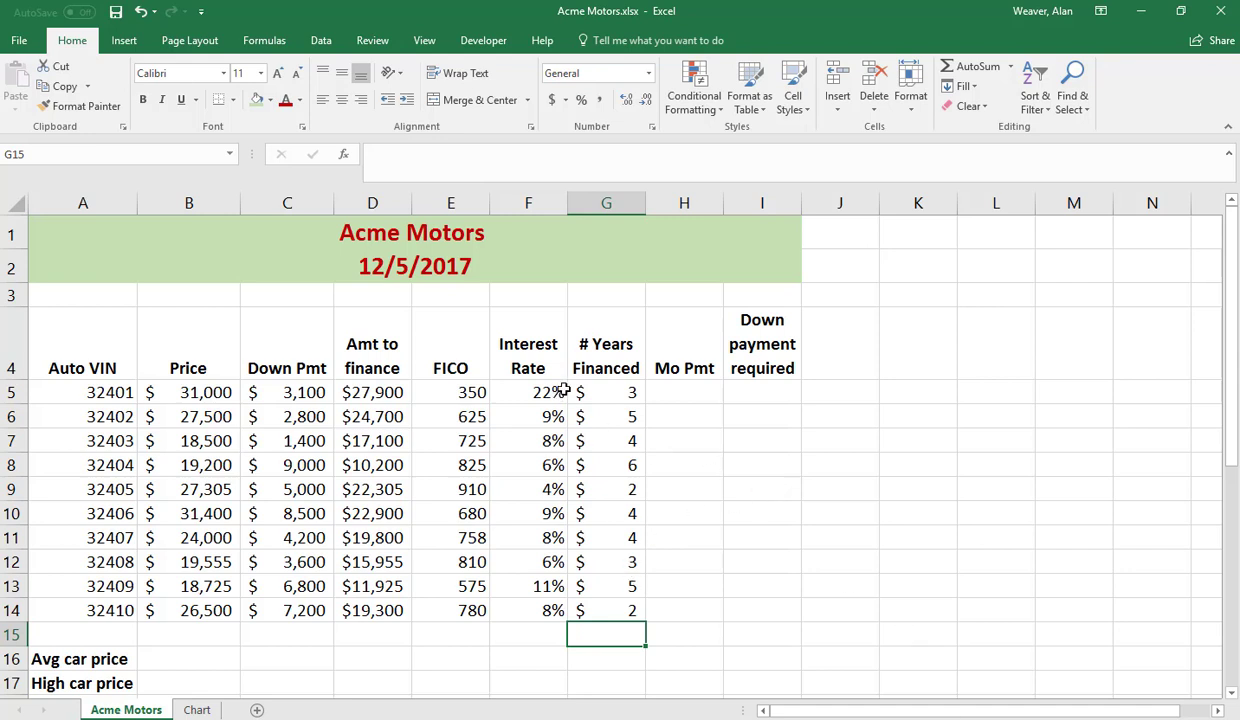
Apply Comma Style to G5:G14 with no decimals and adjust their alignment.
drag(590, 395, 611, 609)
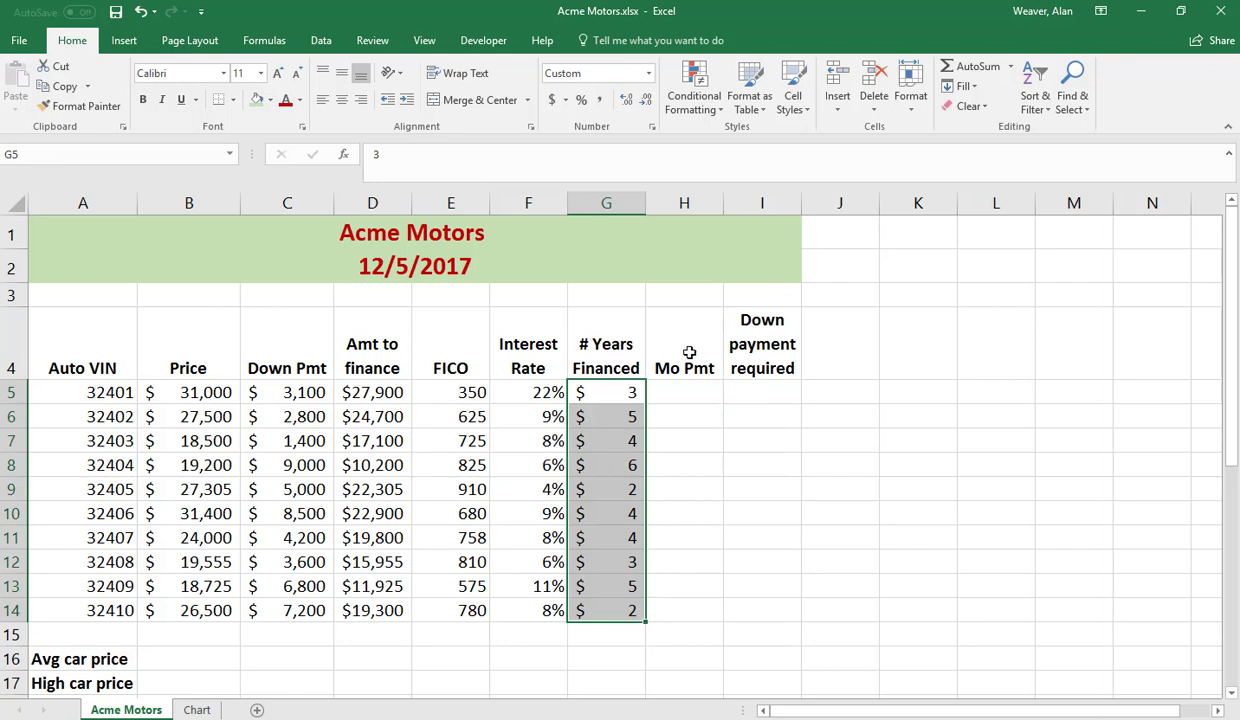
click(598, 100)
click(650, 104)
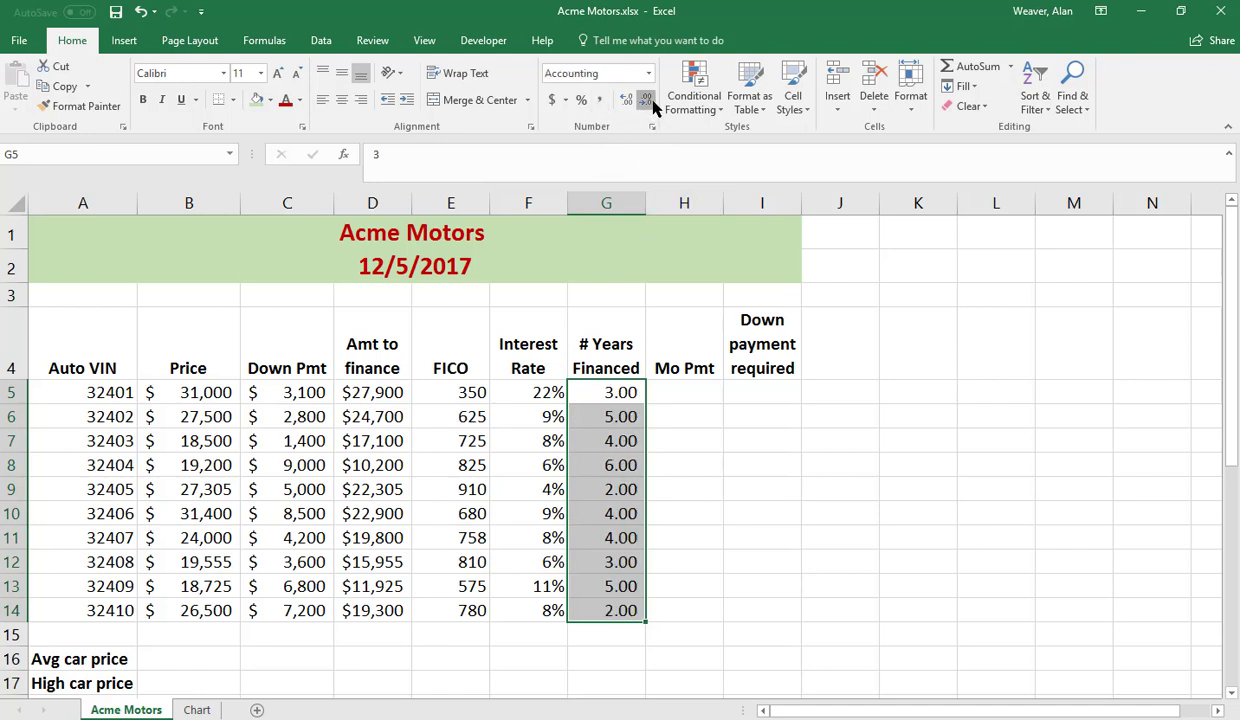
click(650, 104)
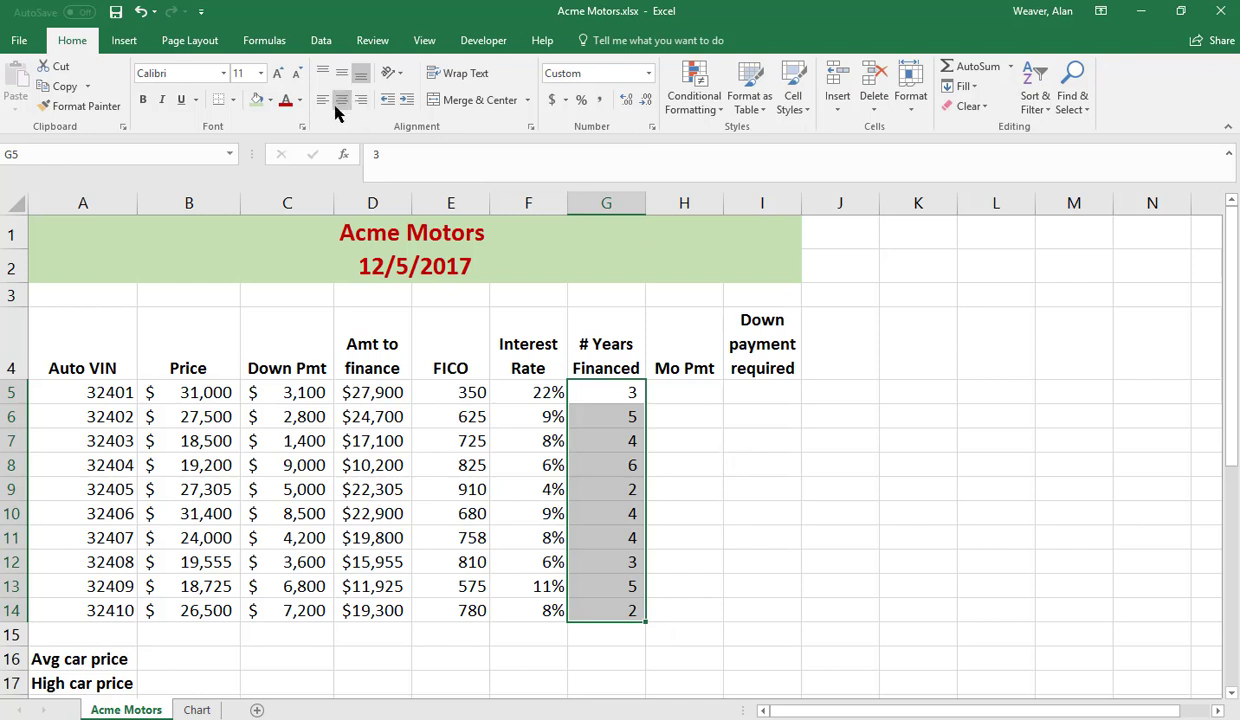
click(406, 104)
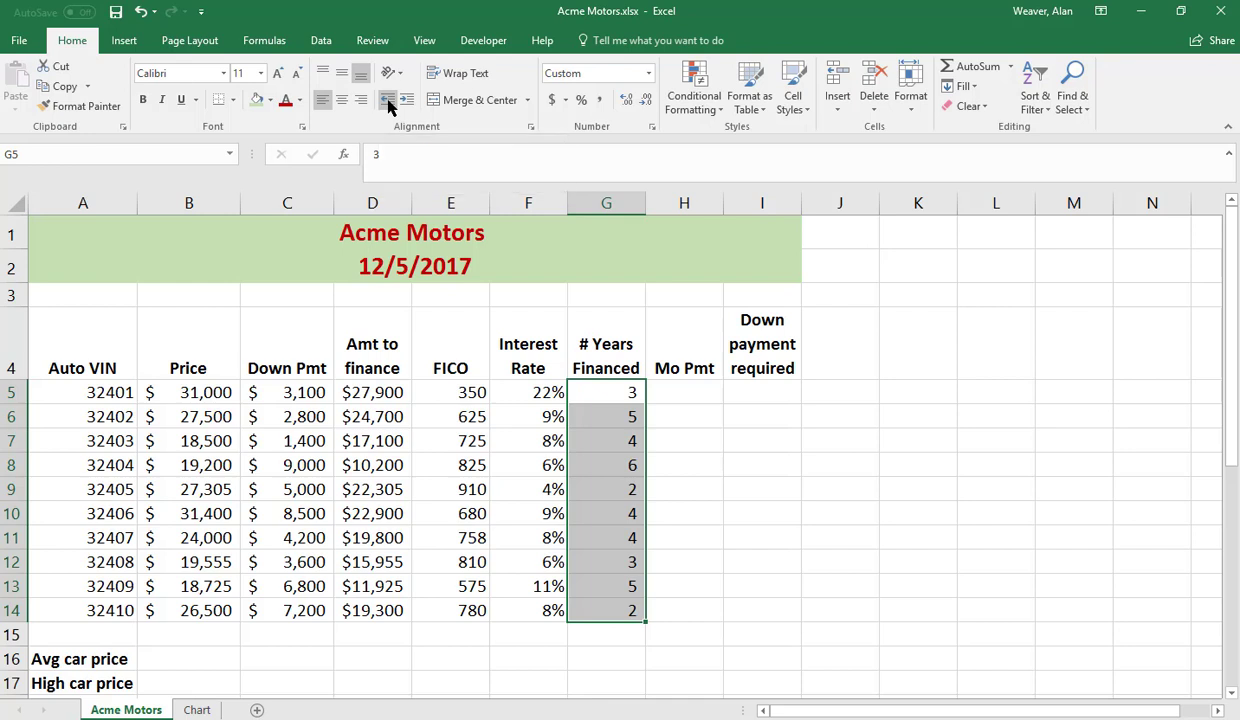
click(389, 104)
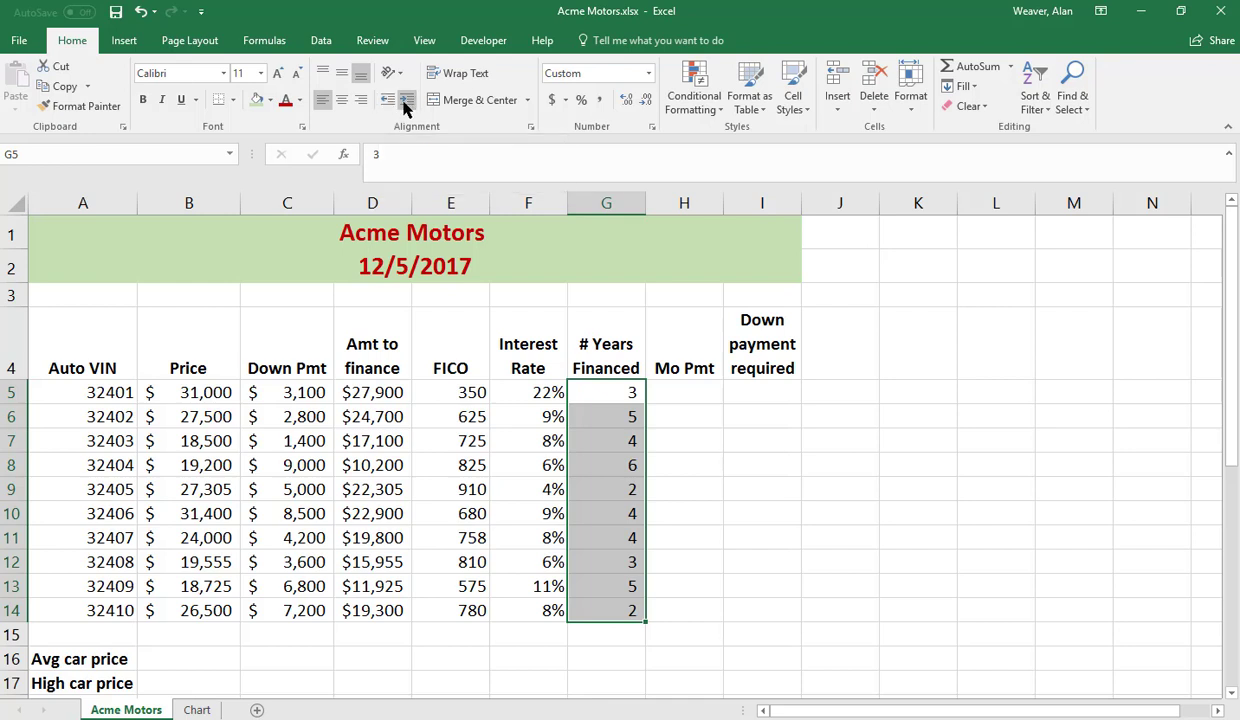
click(610, 410)
Indent the G5 year value twice and resize column G to fit its header.
drag(603, 387, 612, 605)
click(614, 489)
click(588, 385)
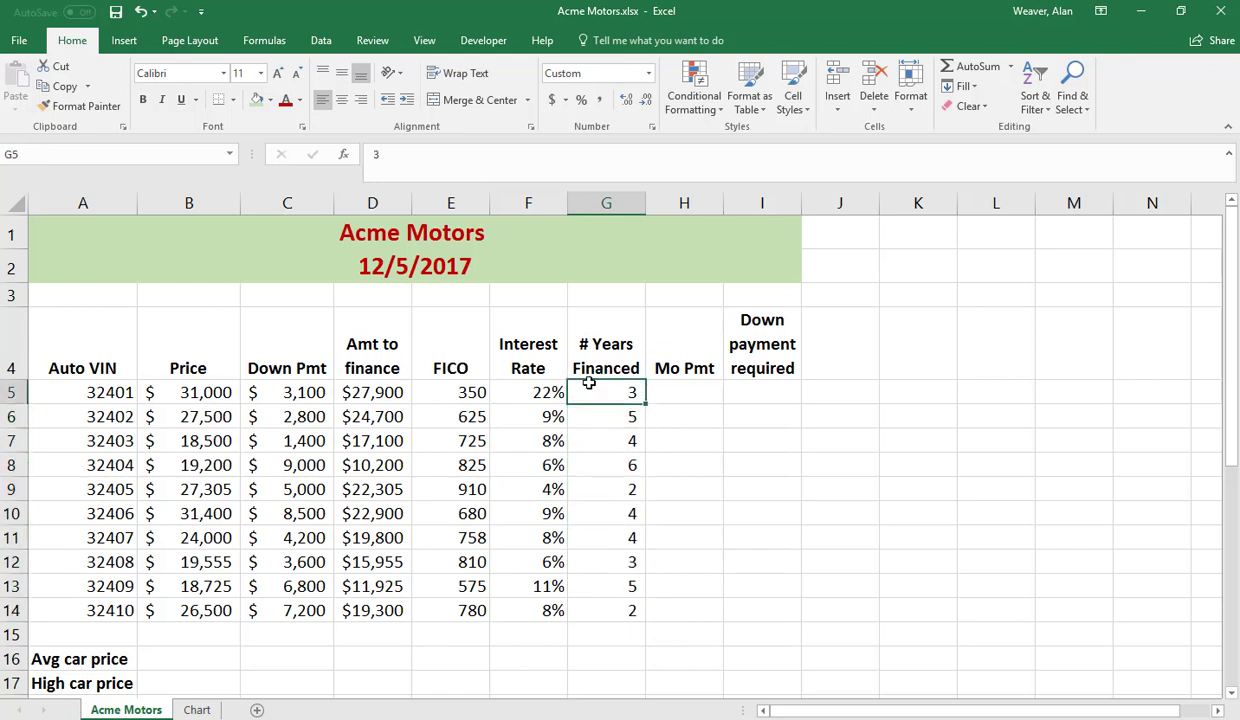
click(411, 100)
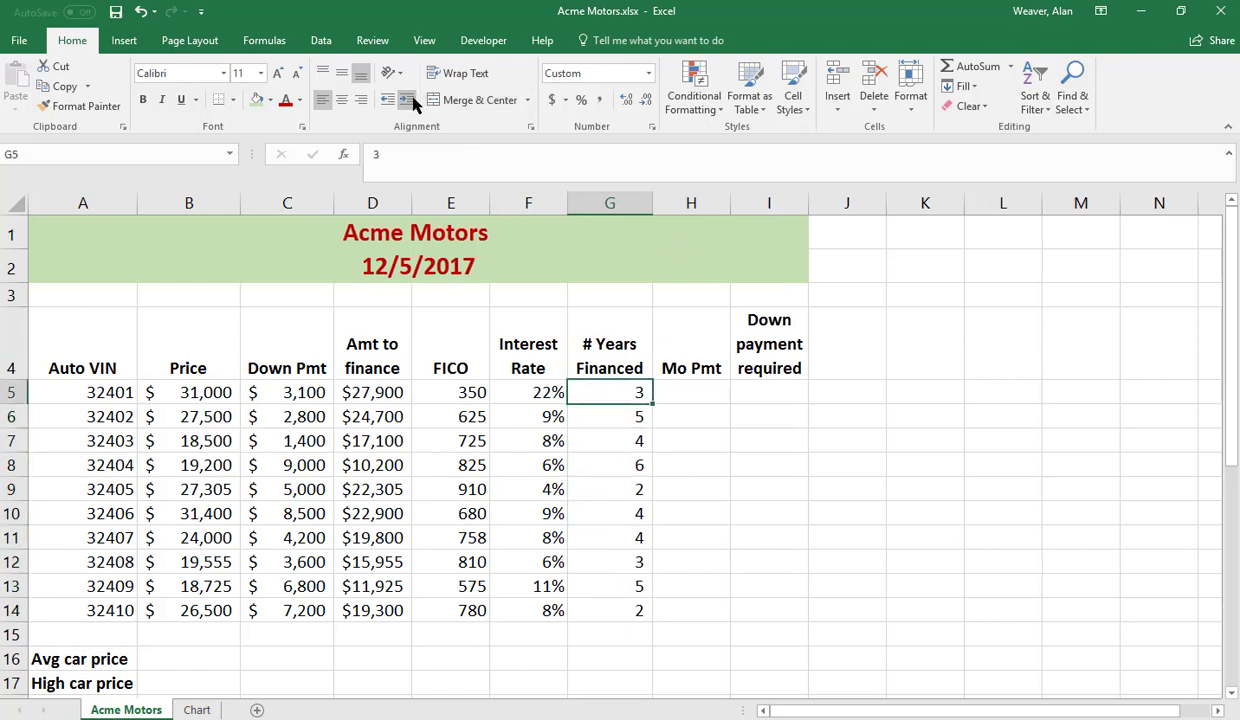
click(411, 100)
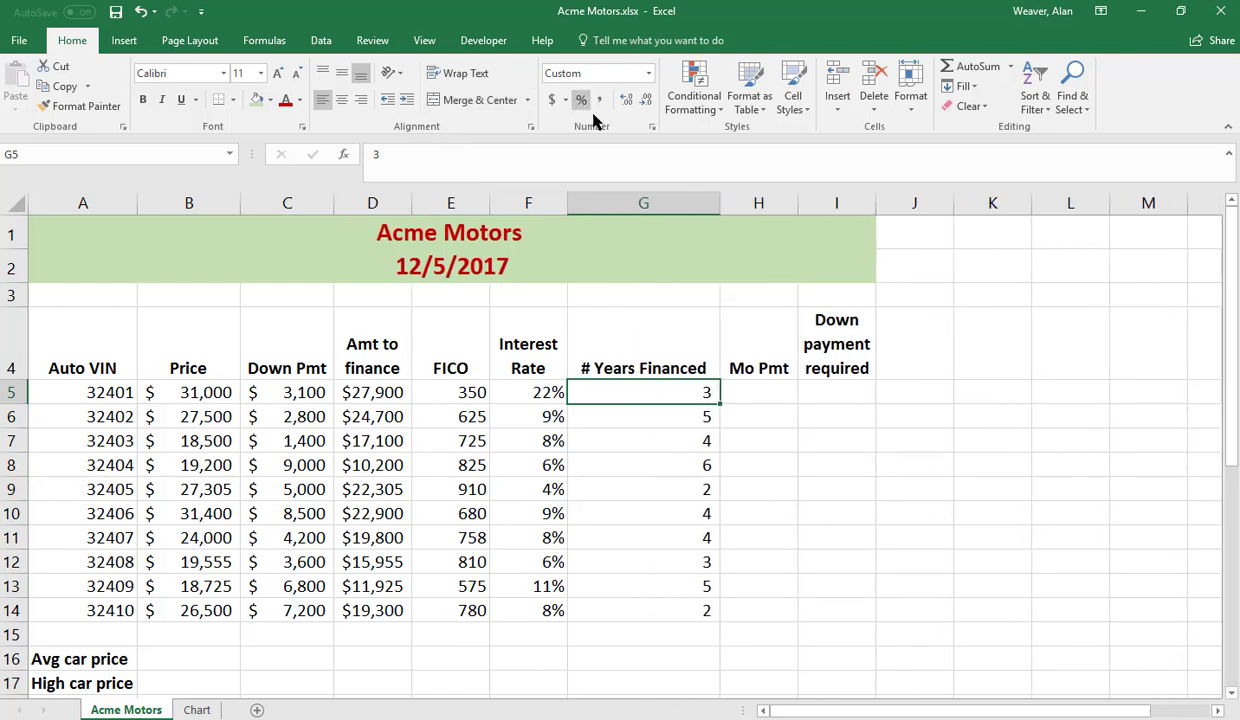
drag(713, 203, 643, 203)
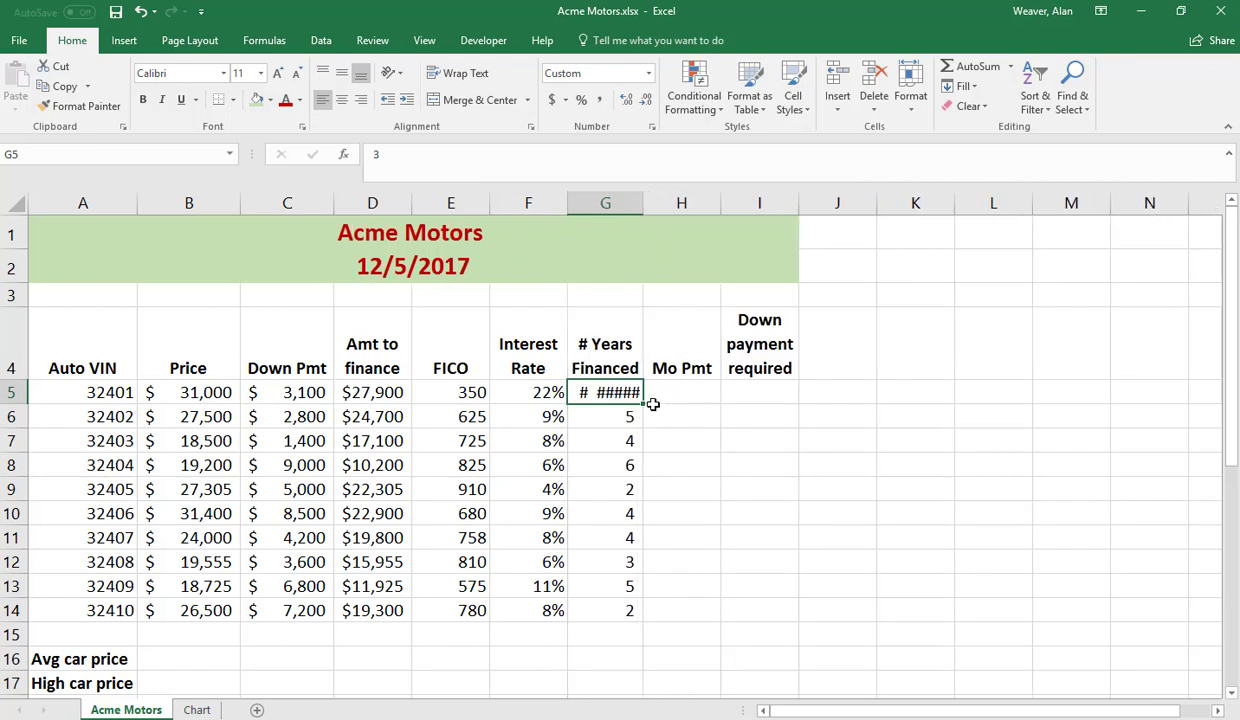
click(656, 409)
double_click(638, 200)
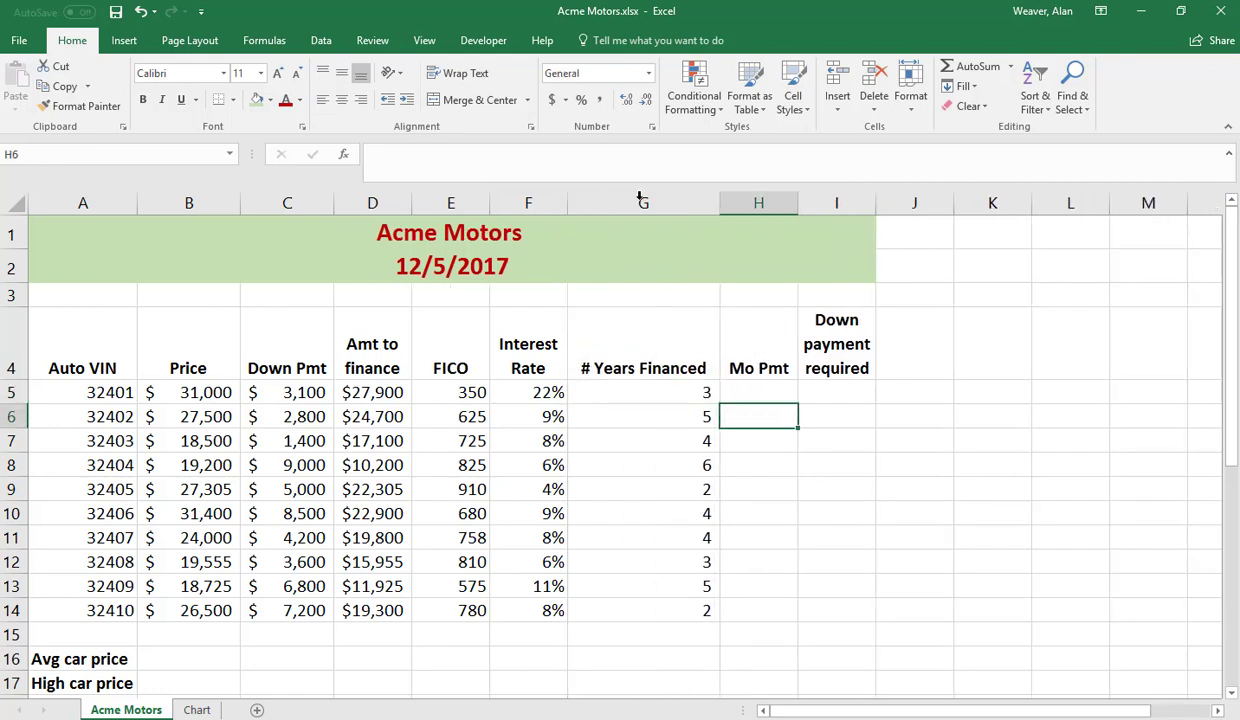
click(628, 388)
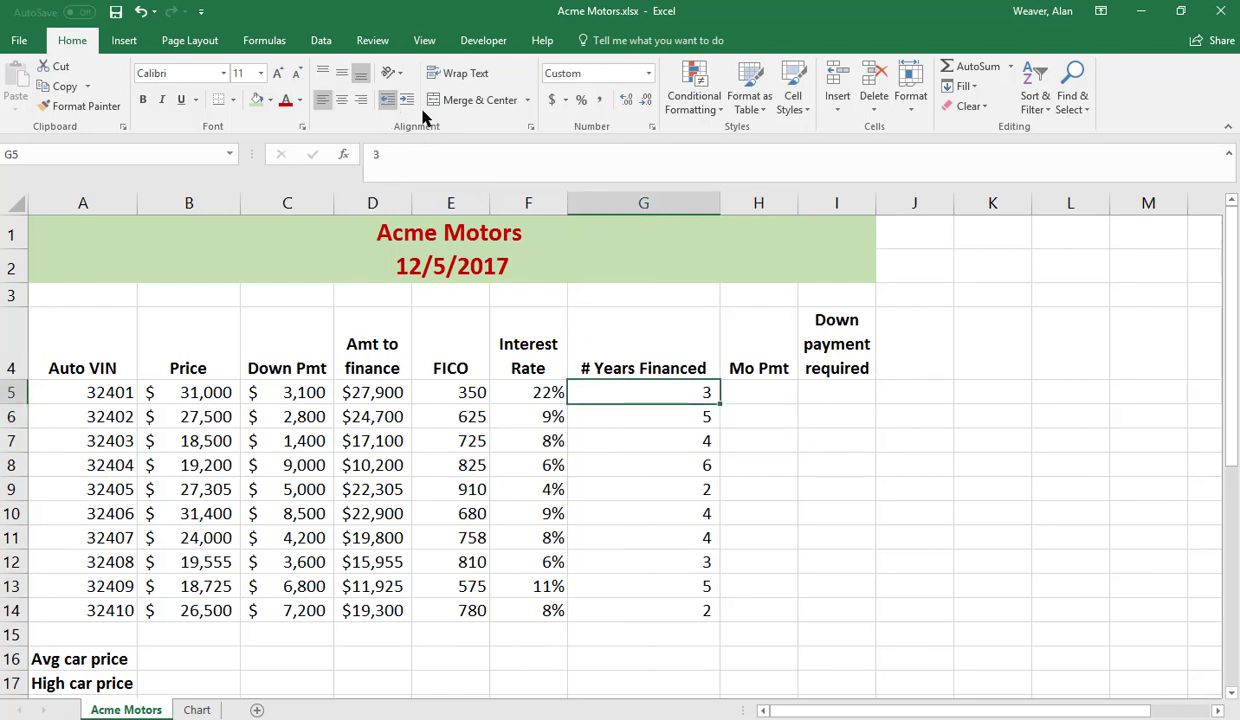
drag(722, 208, 645, 226)
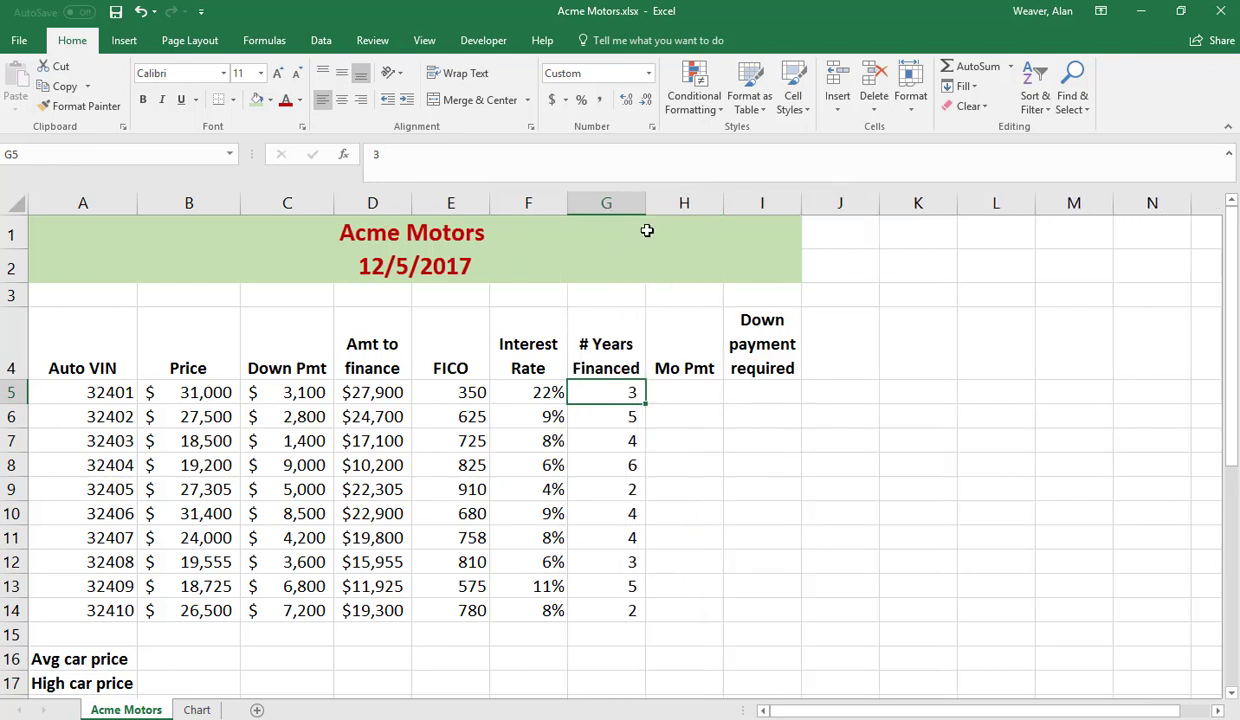
click(700, 397)
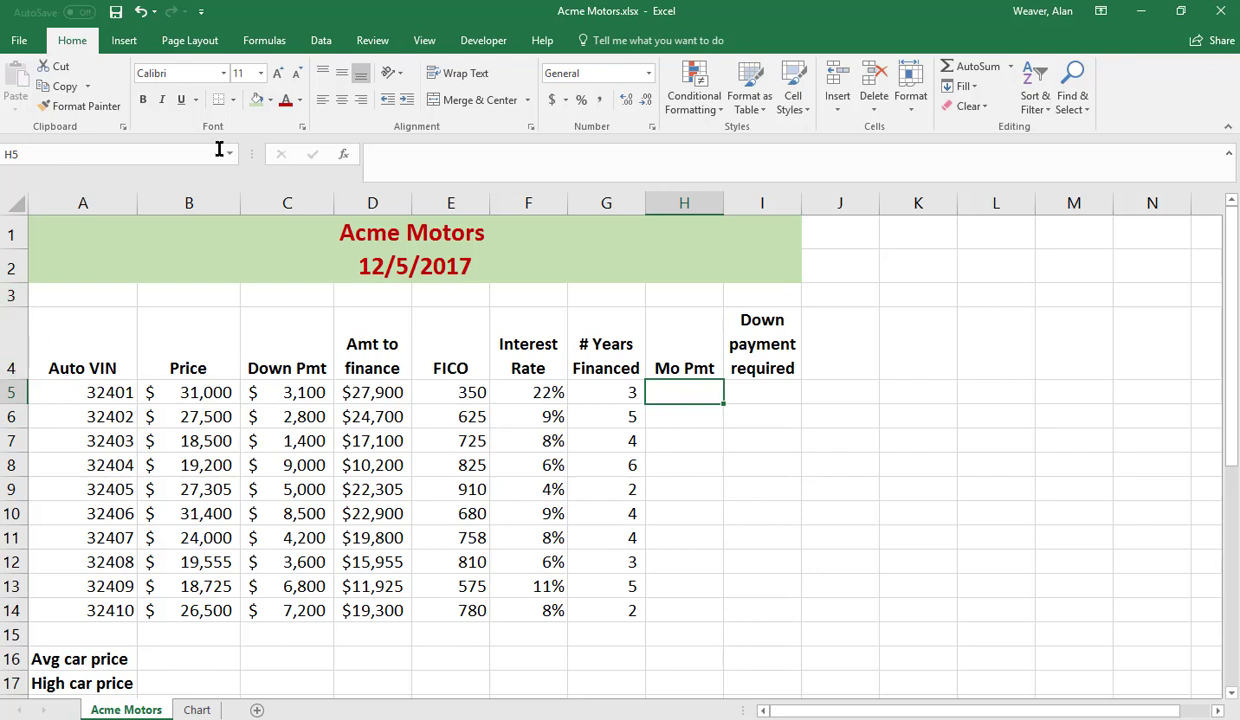
Insert the PMT function from the Financial library for cell H5.
click(267, 42)
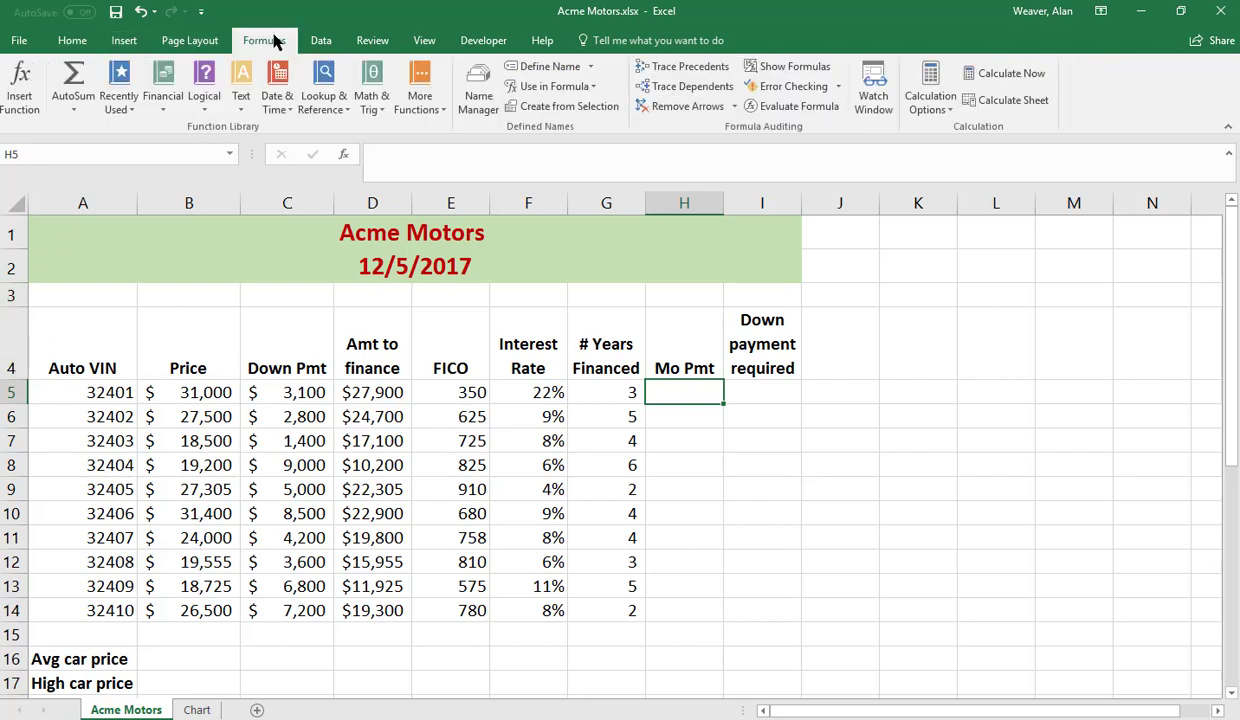
click(172, 112)
drag(277, 199, 278, 355)
click(179, 400)
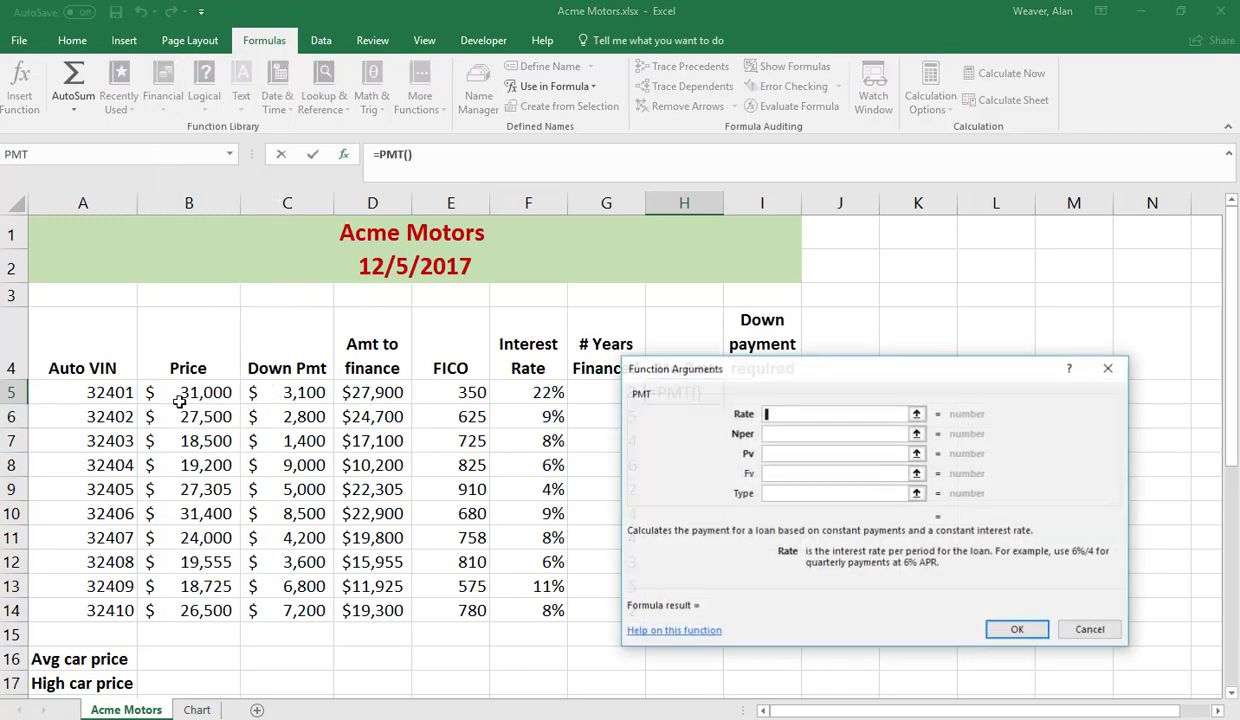
drag(783, 373, 922, 359)
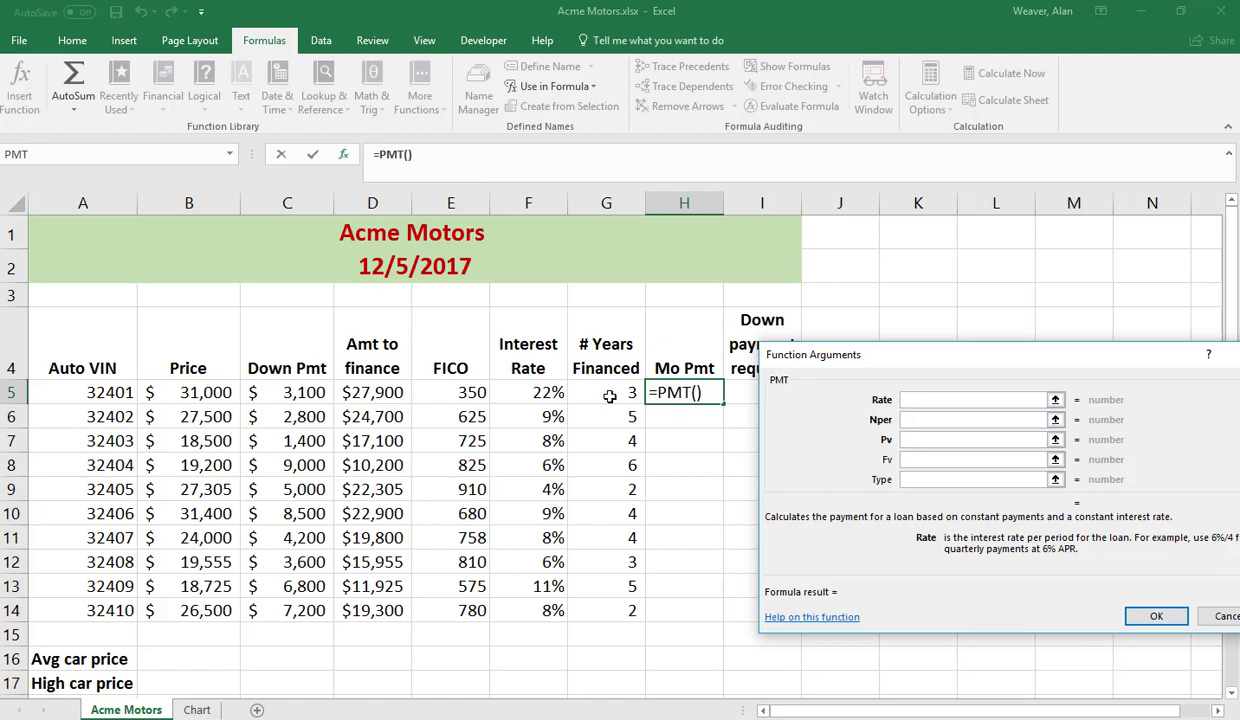
Set PMT arguments to rate F5/12, periods G5*12 and present value -D5, giving $1,065.51.
click(540, 393)
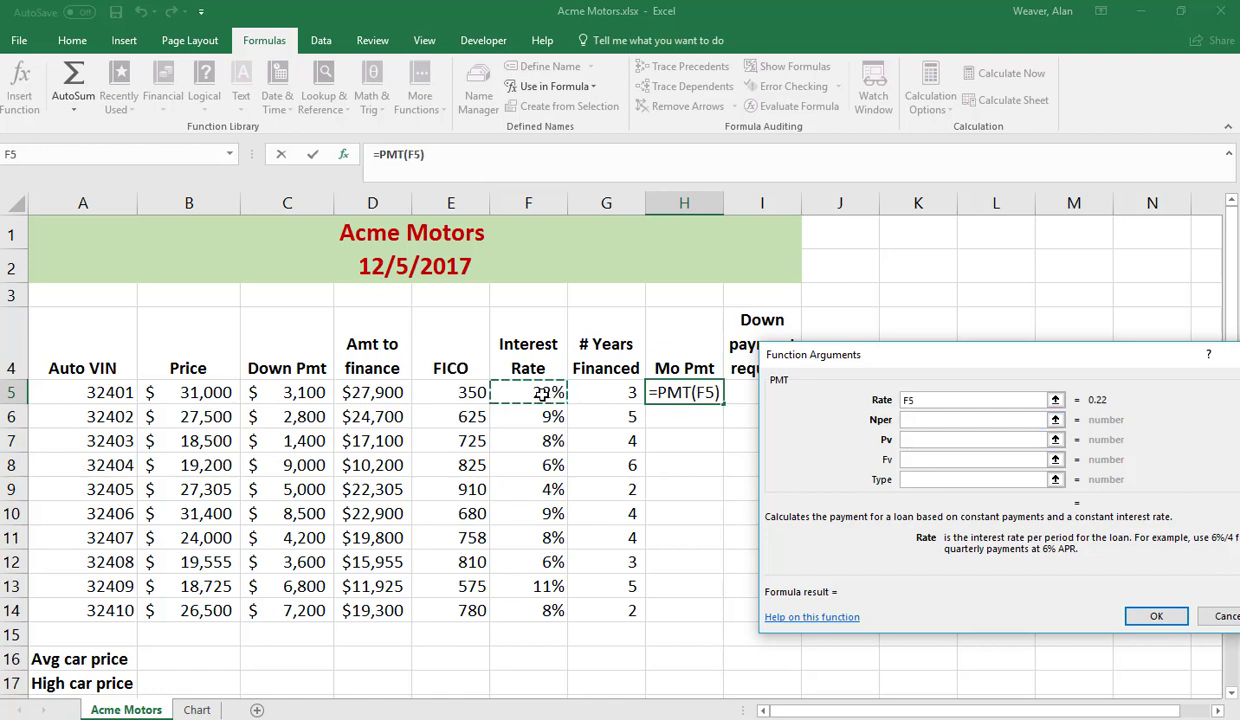
text(/12)
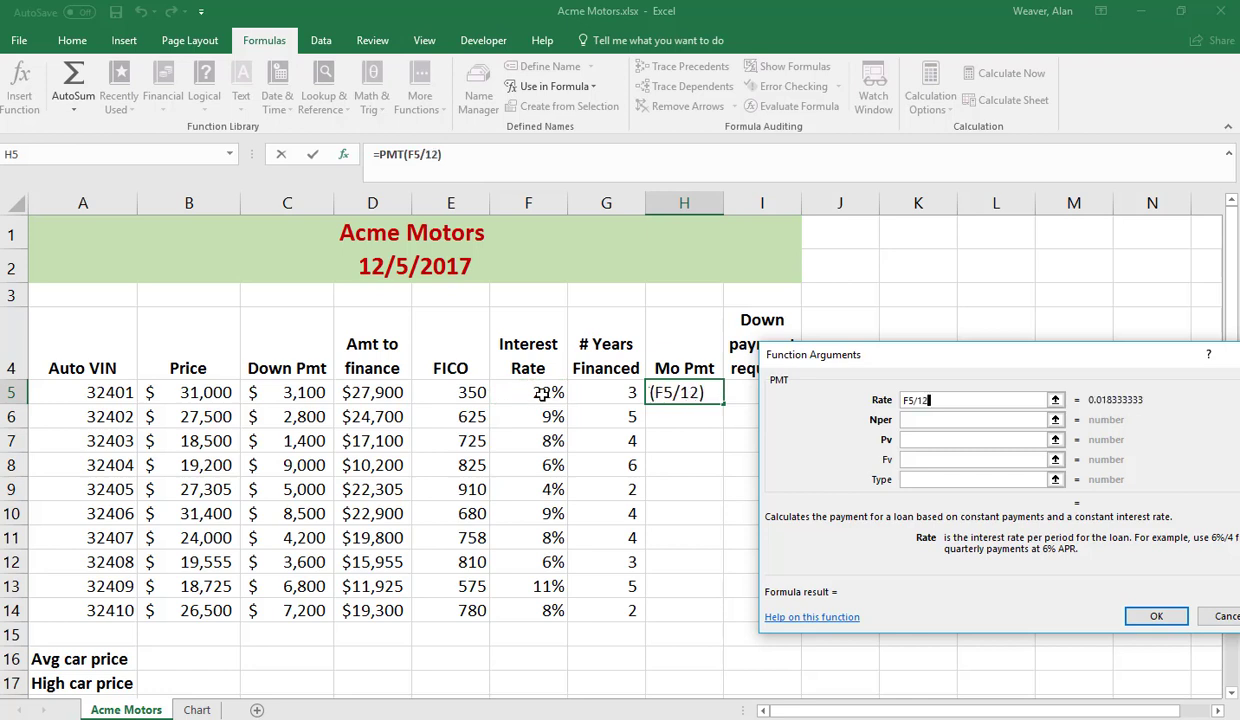
key(Tab)
click(618, 398)
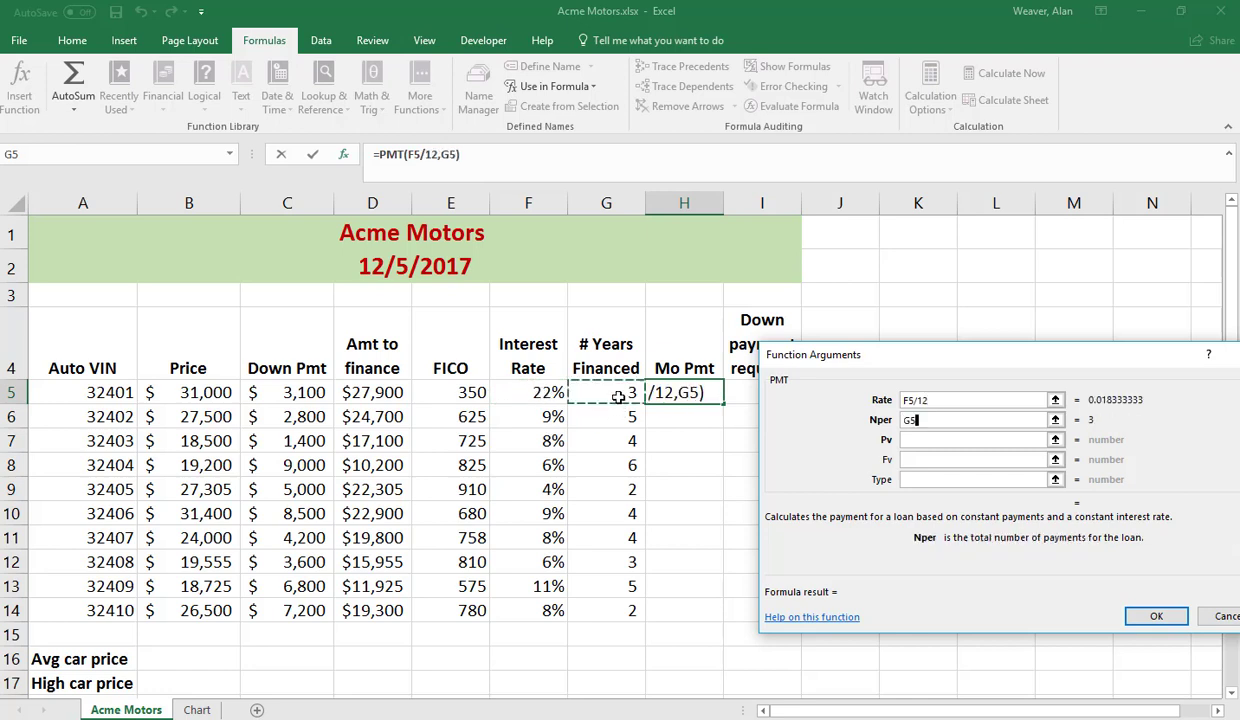
text(*)
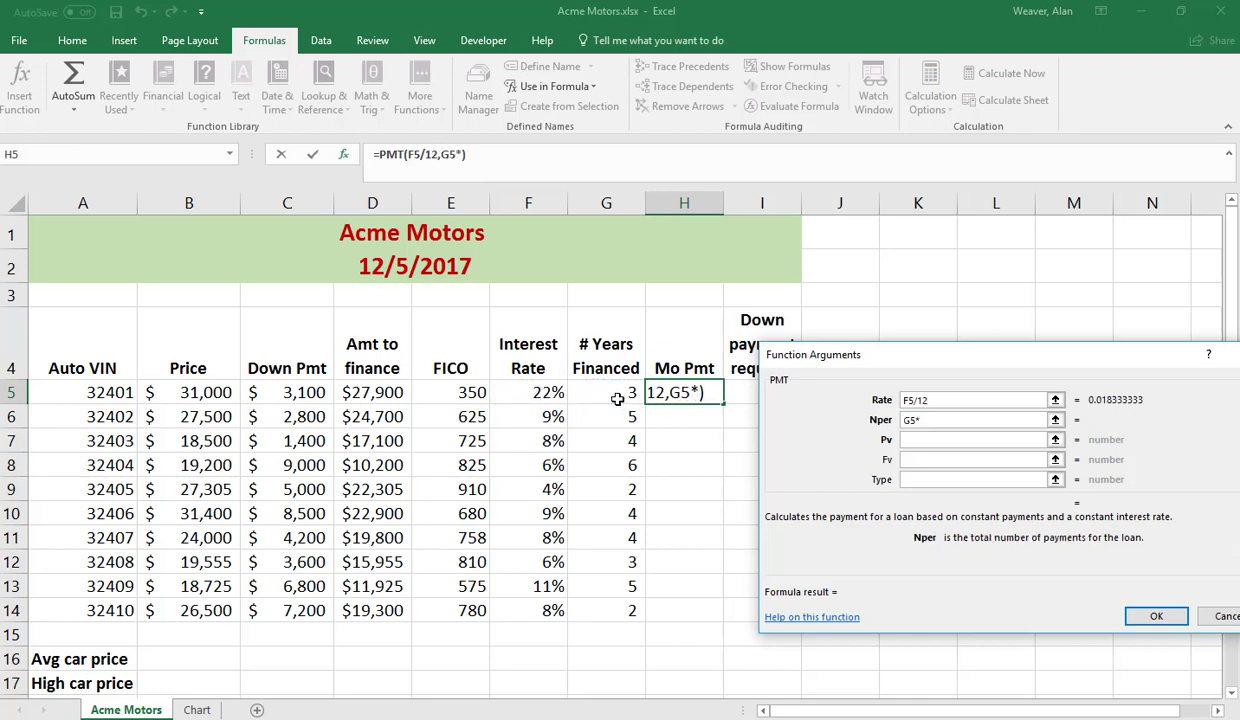
text(12)
key(Tab)
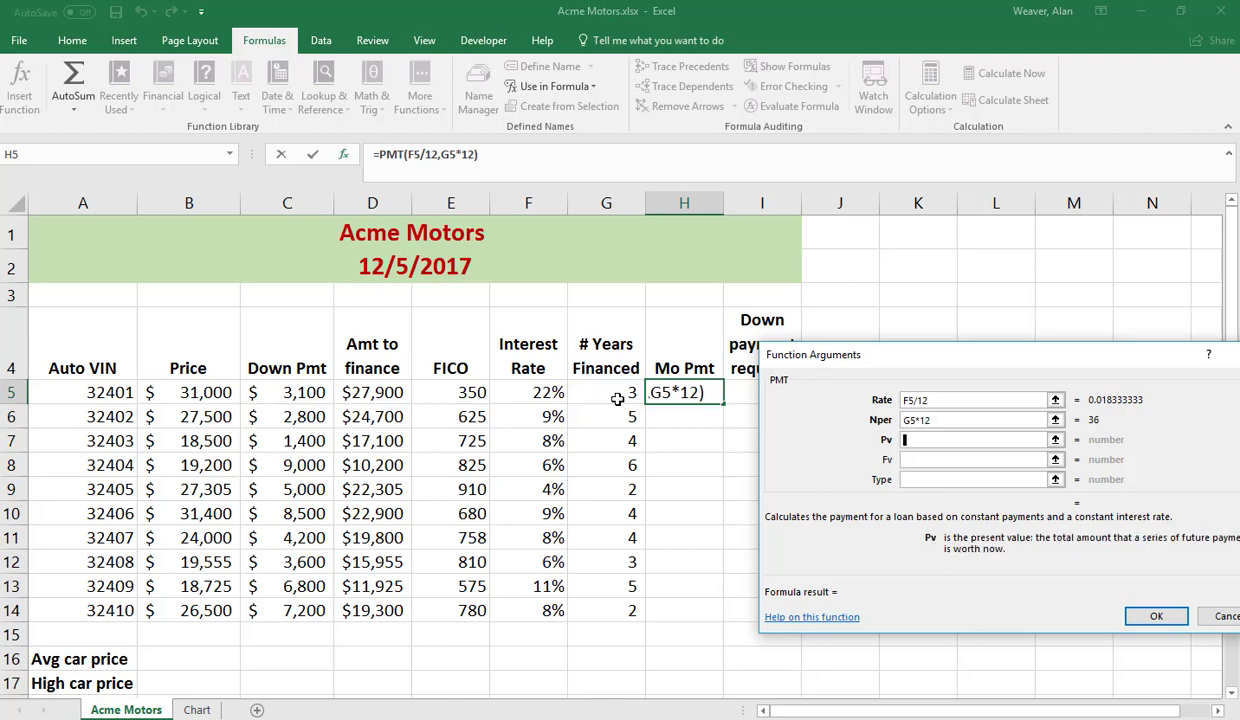
text(-)
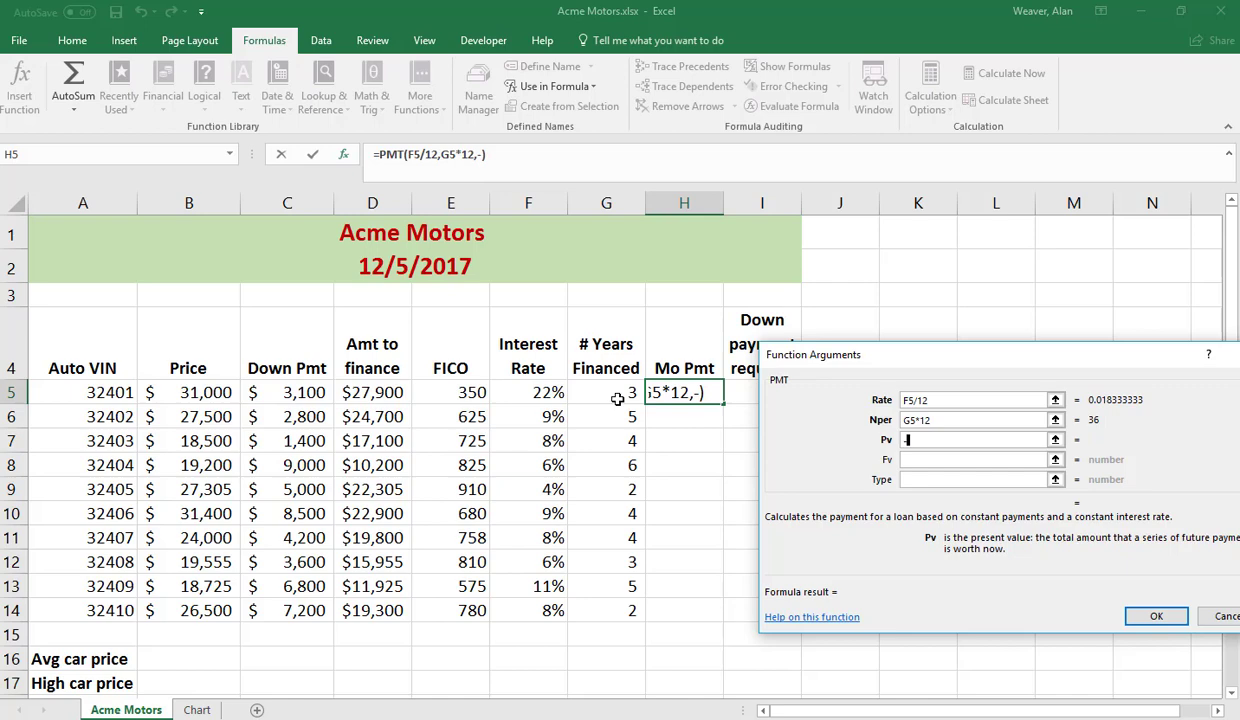
click(357, 392)
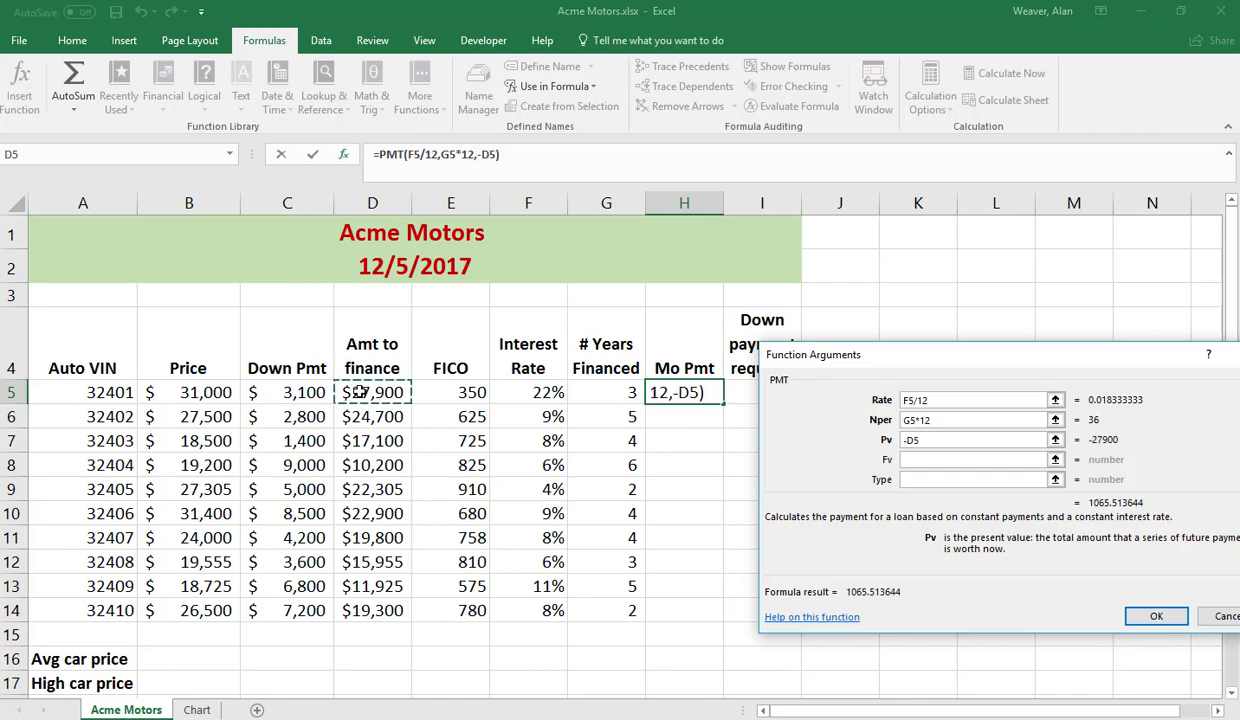
key(Return)
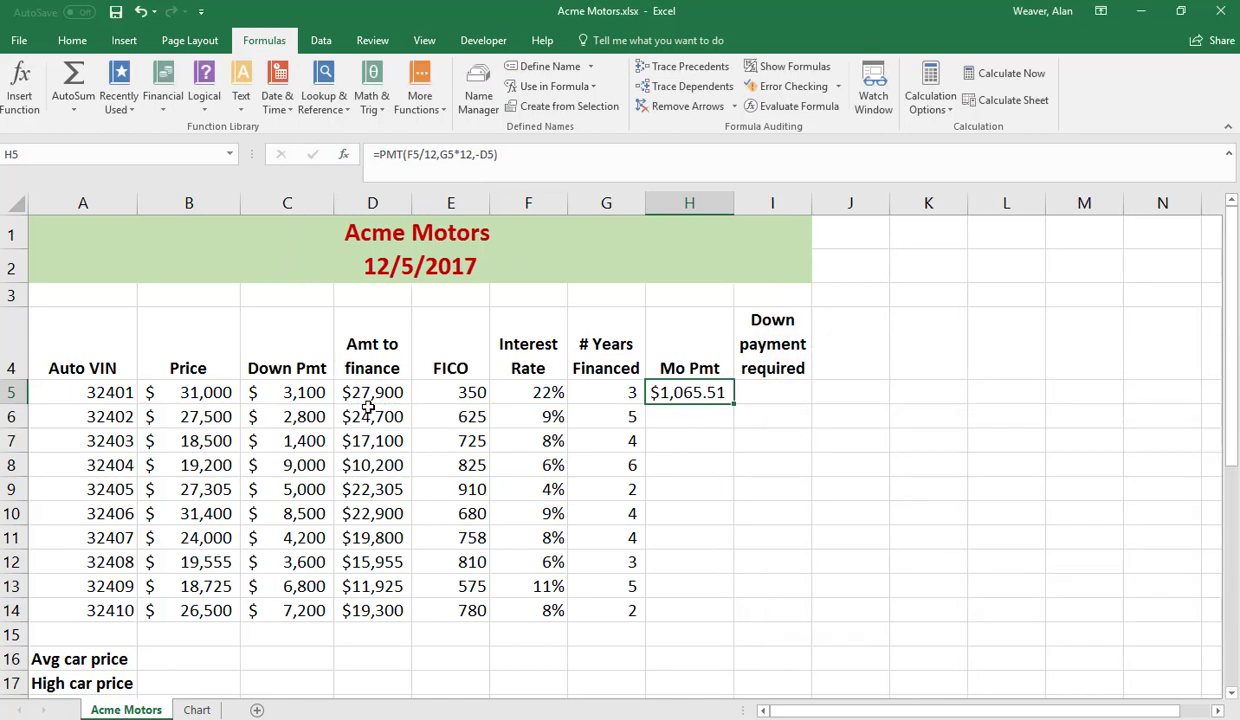
Fill the PMT formula down through H14, then select cell I5.
double_click(735, 404)
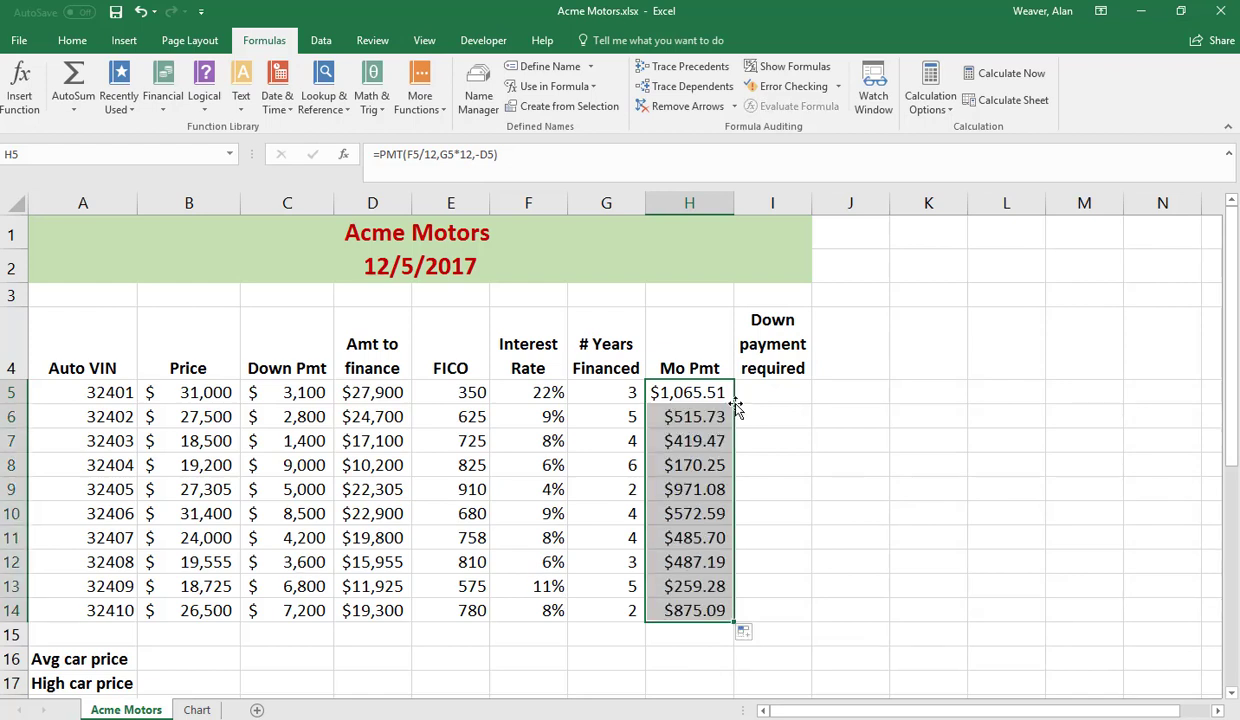
click(766, 390)
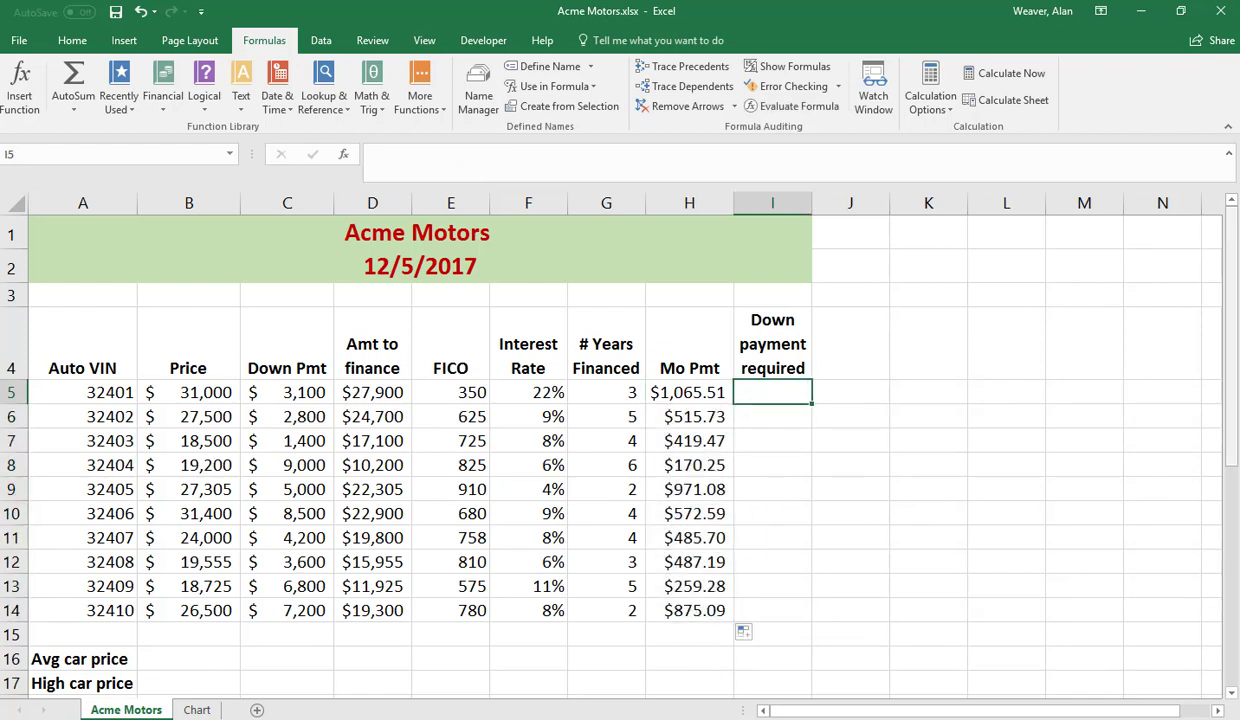
click(1235, 365)
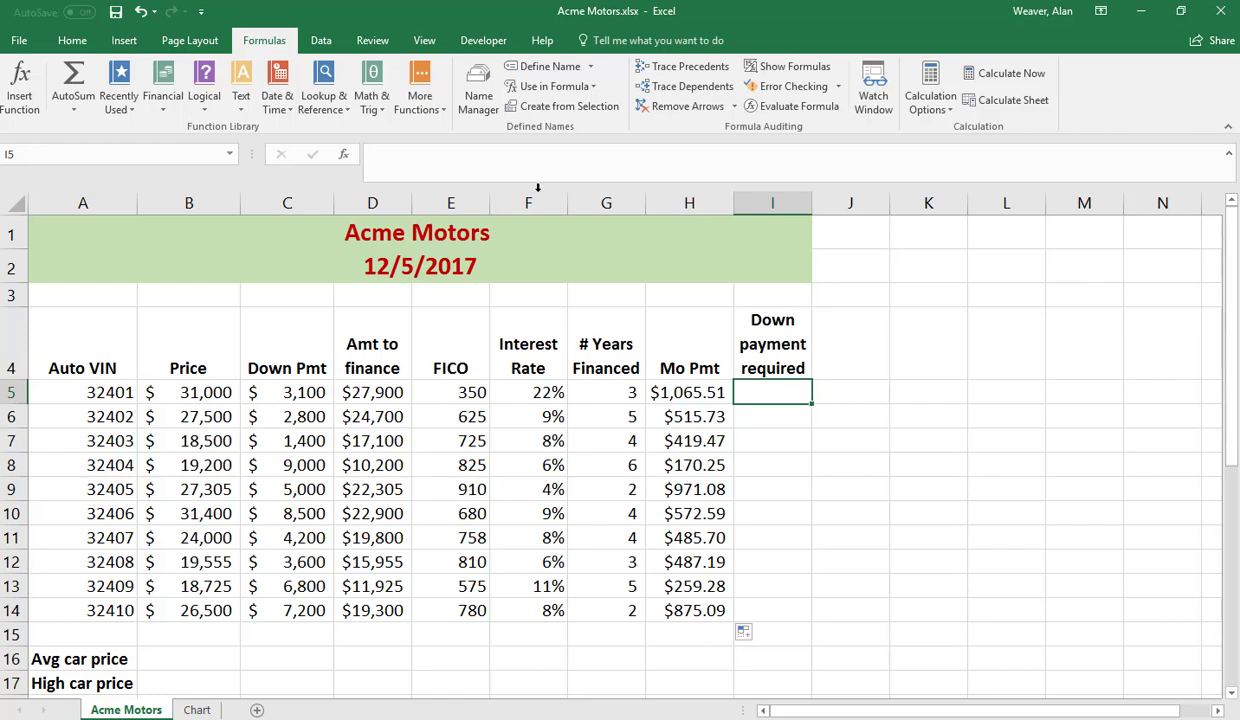
Insert an IF in I5 with test E5>=625, value if true 0 and value if false Yes.
click(206, 98)
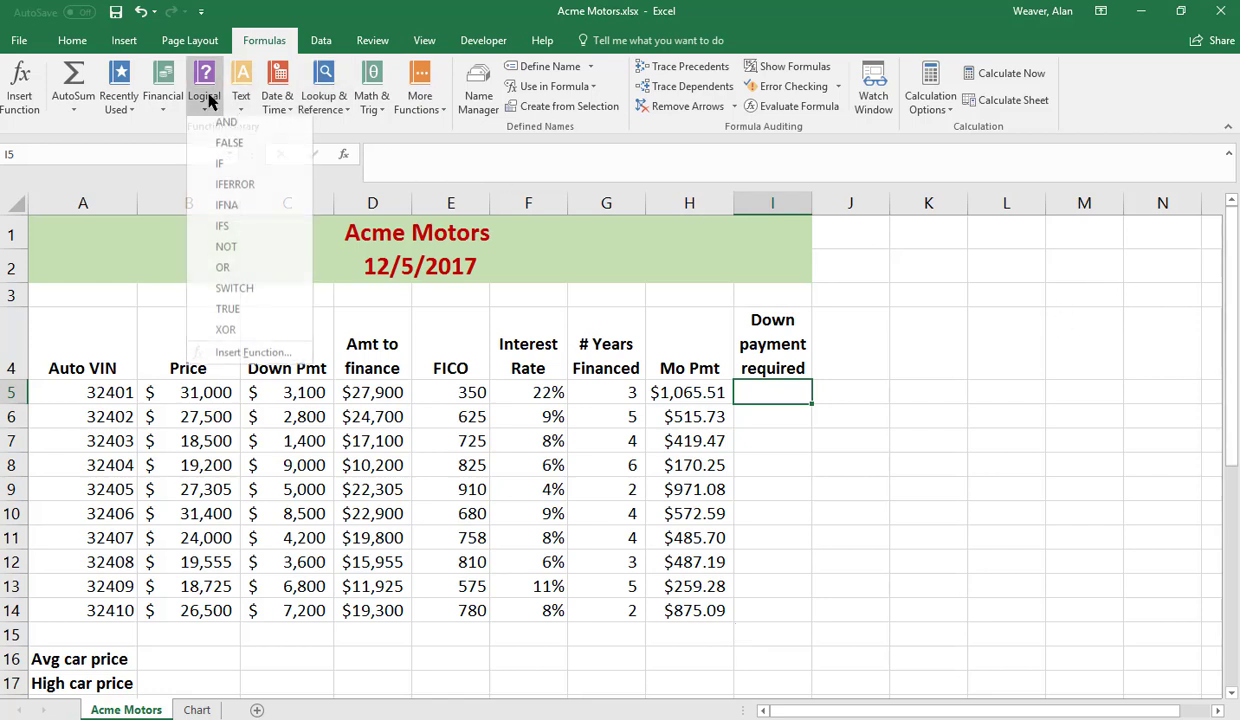
click(225, 167)
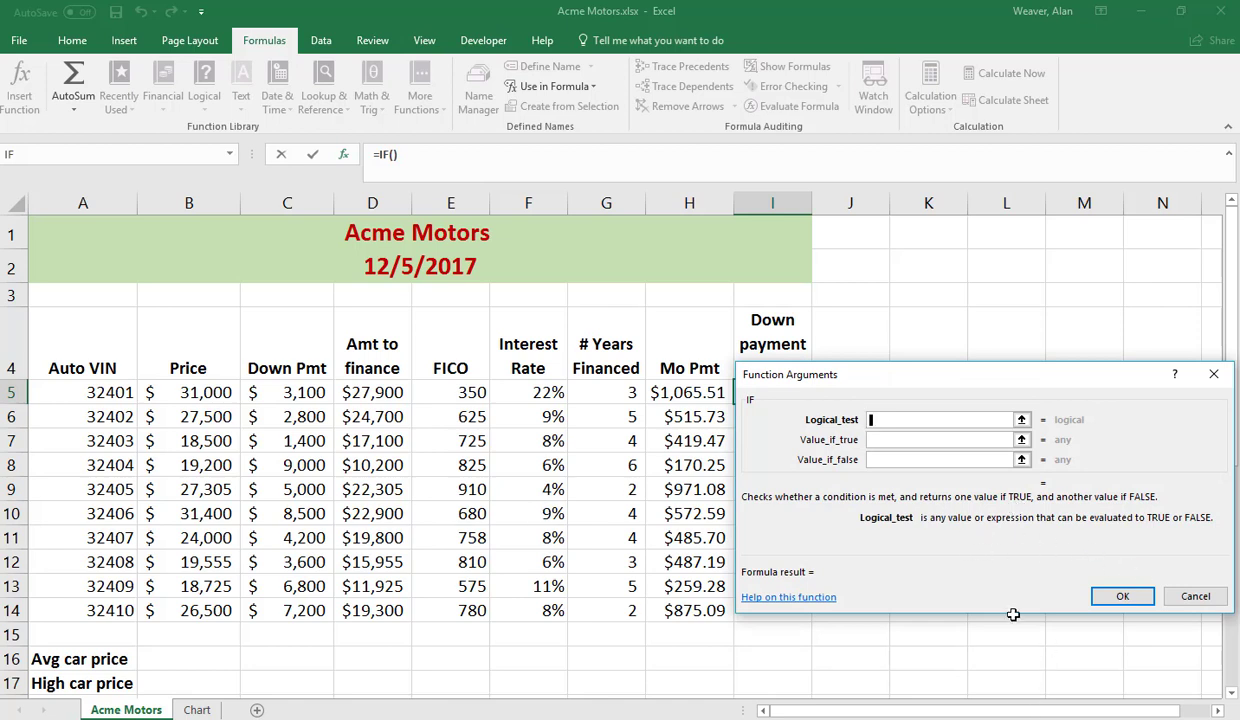
click(478, 390)
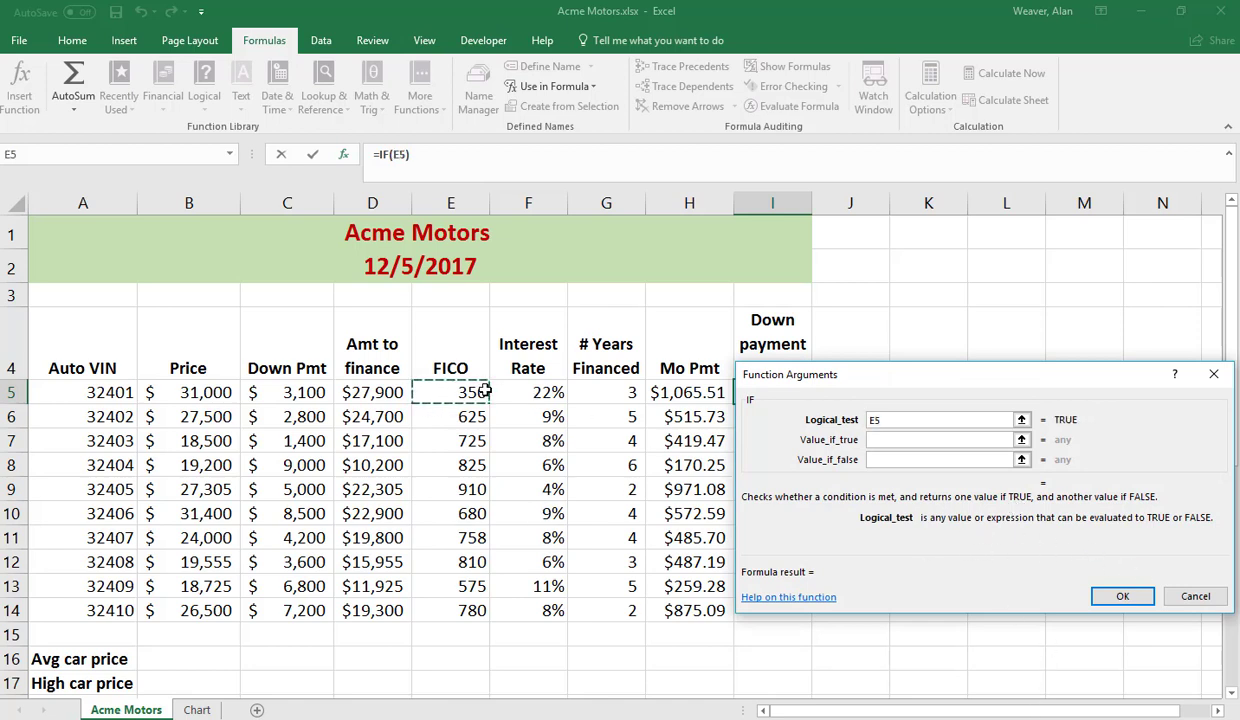
text(>)
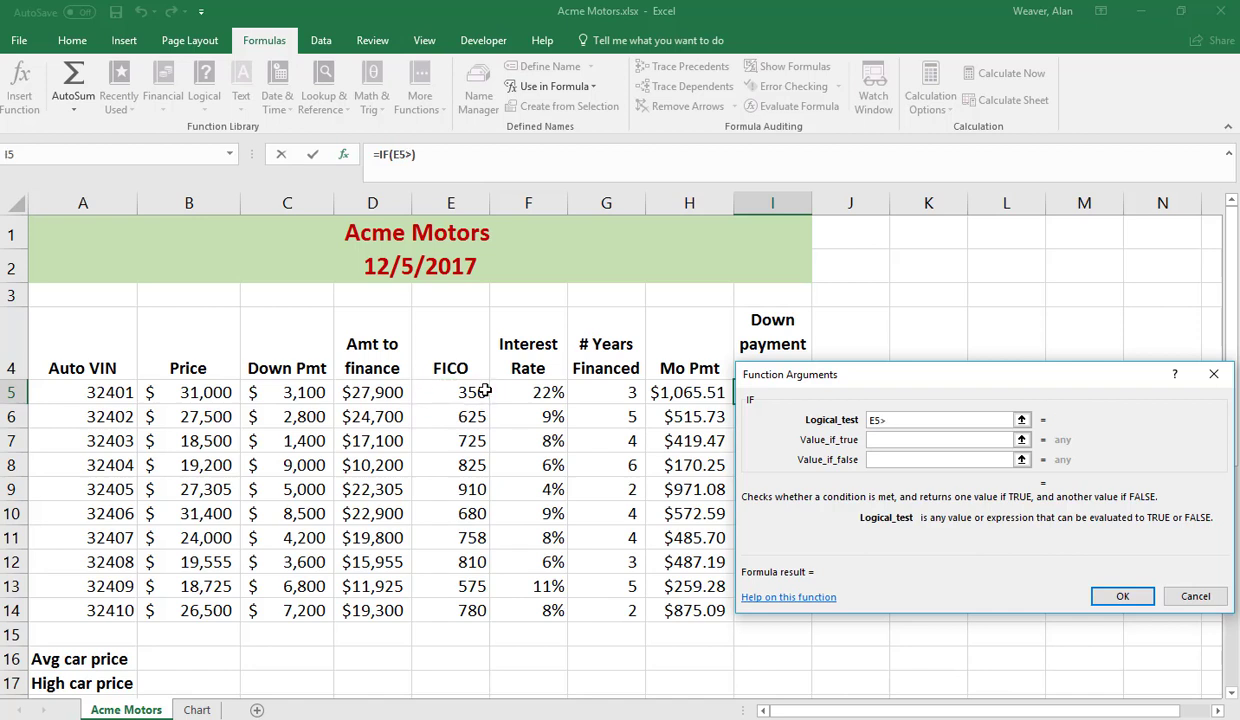
text(=5)
key(BackSpace)
text(625)
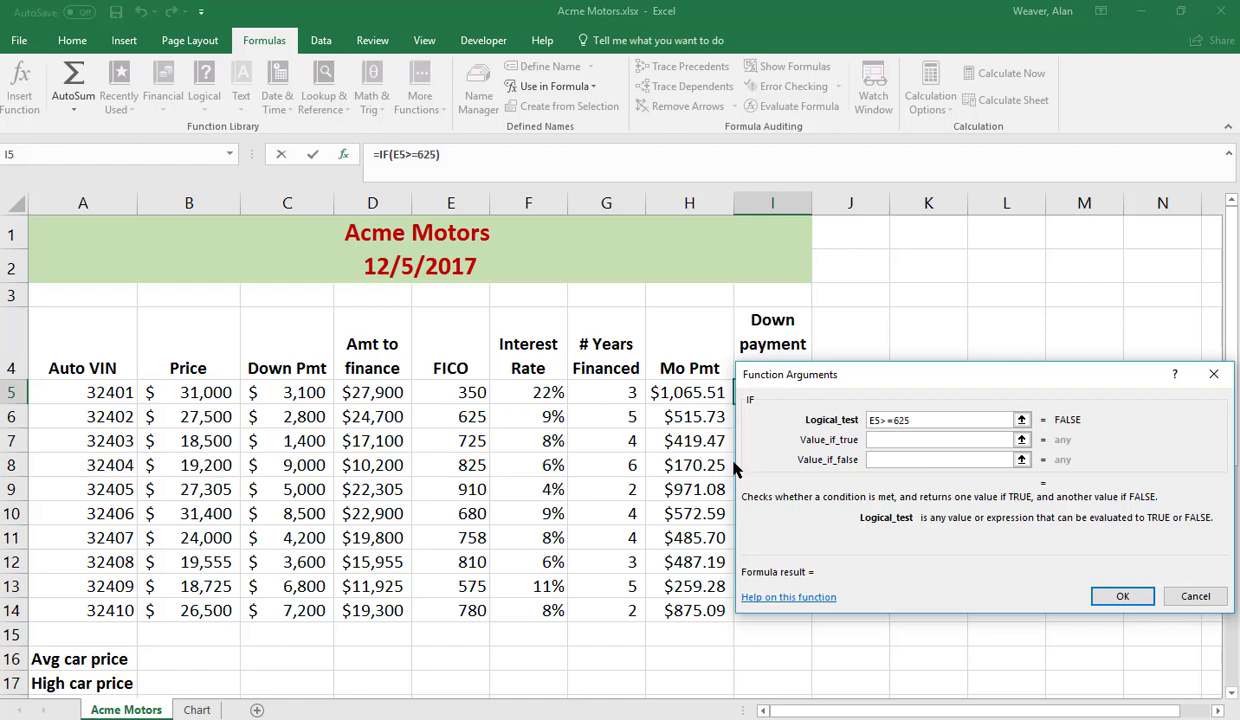
click(876, 440)
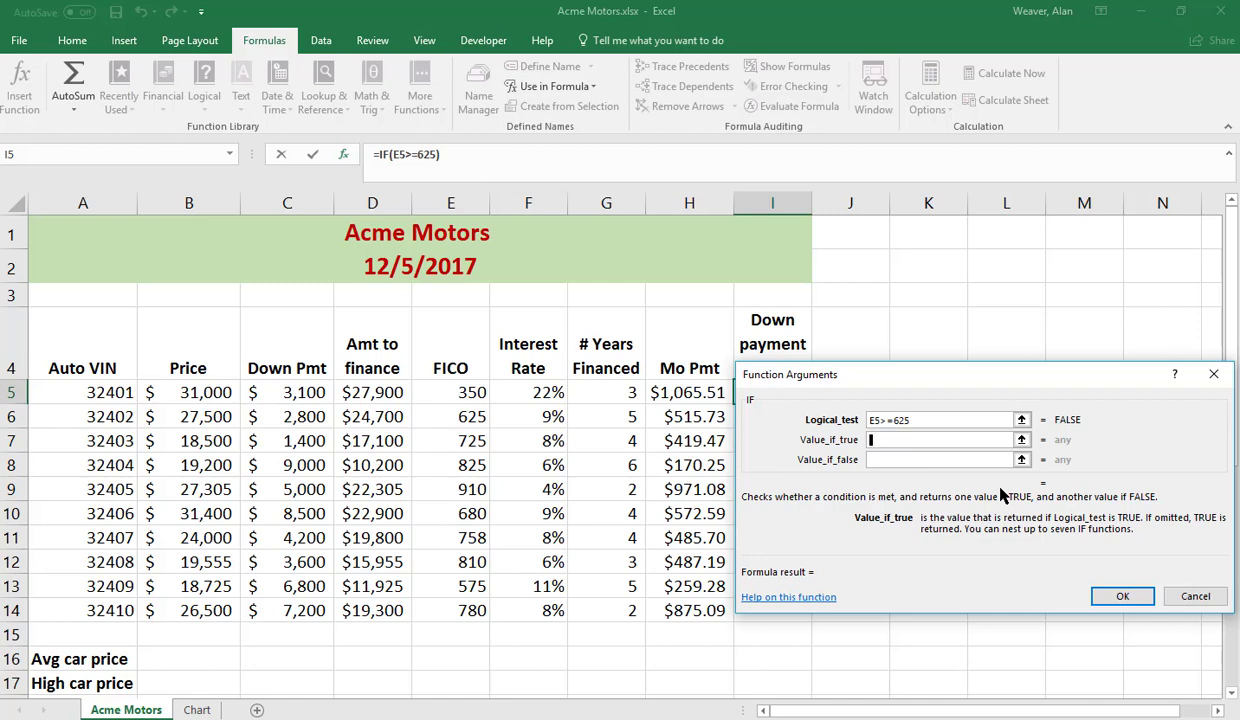
text(0)
key(Tab)
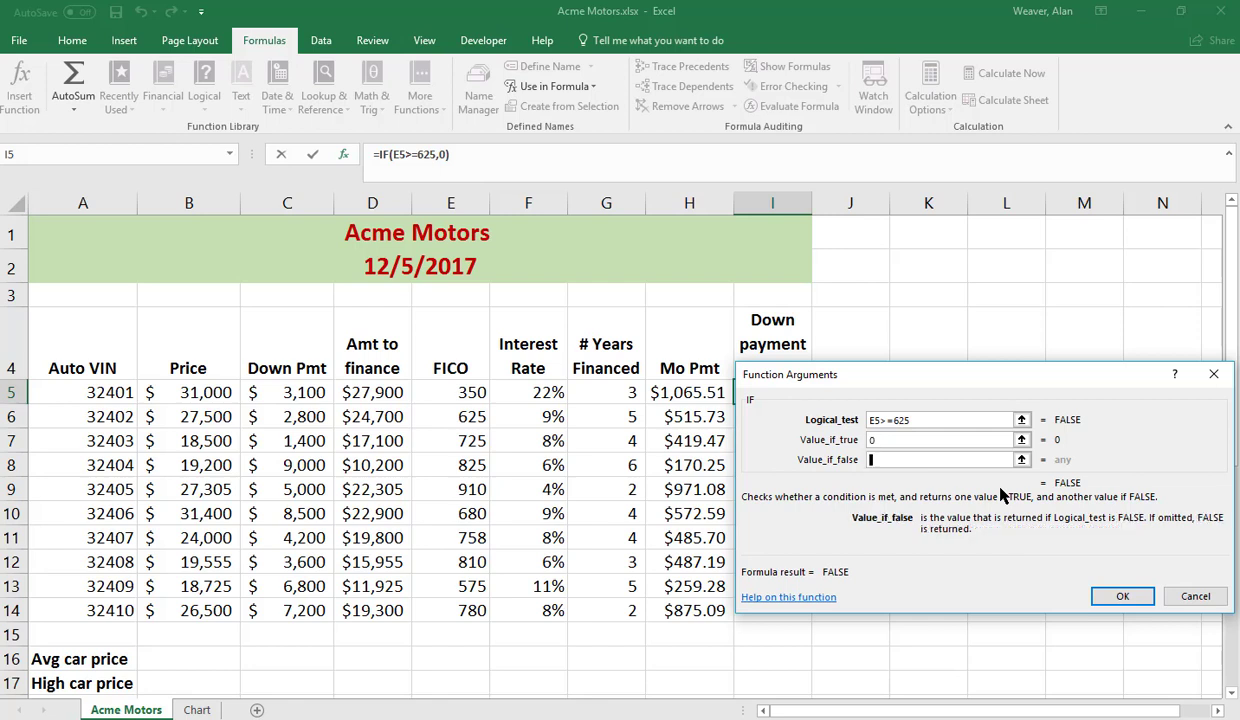
text(yES)
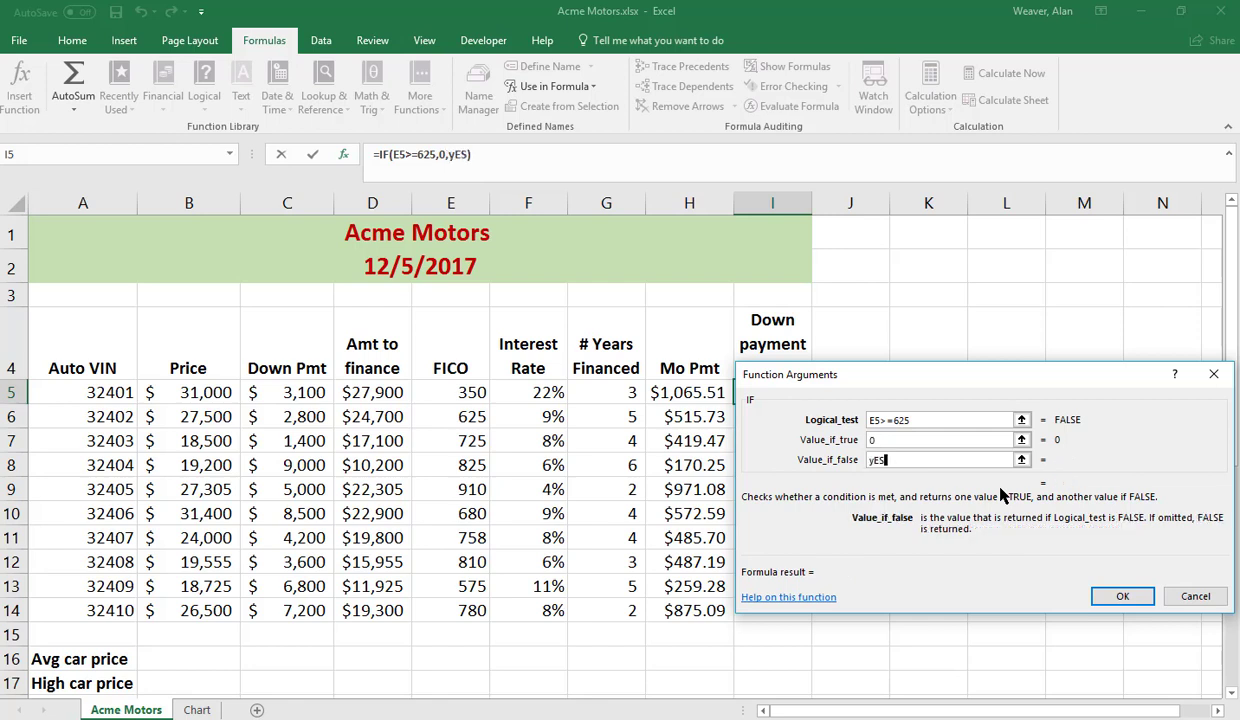
key(BackSpace)
key(BackSpace)
key(BackSpace)
text(Yes)
click(1125, 598)
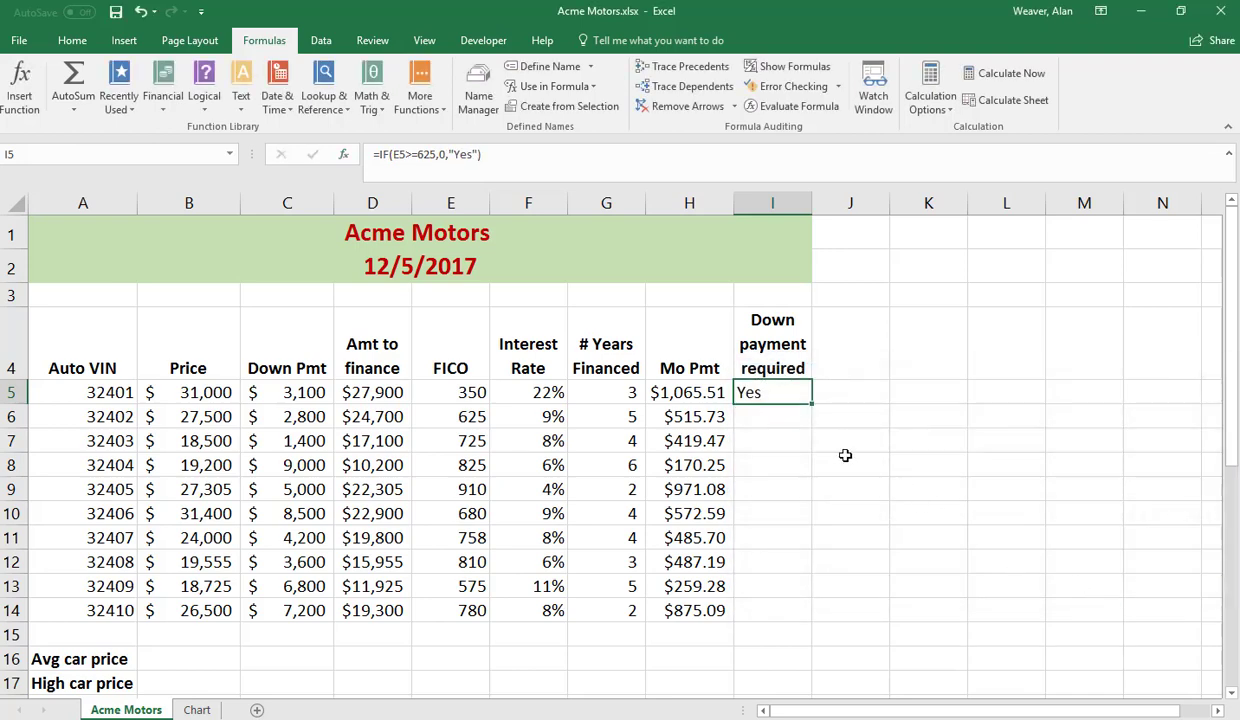
Copy the IF formula down to I14, check I12, and return to I5.
double_click(810, 404)
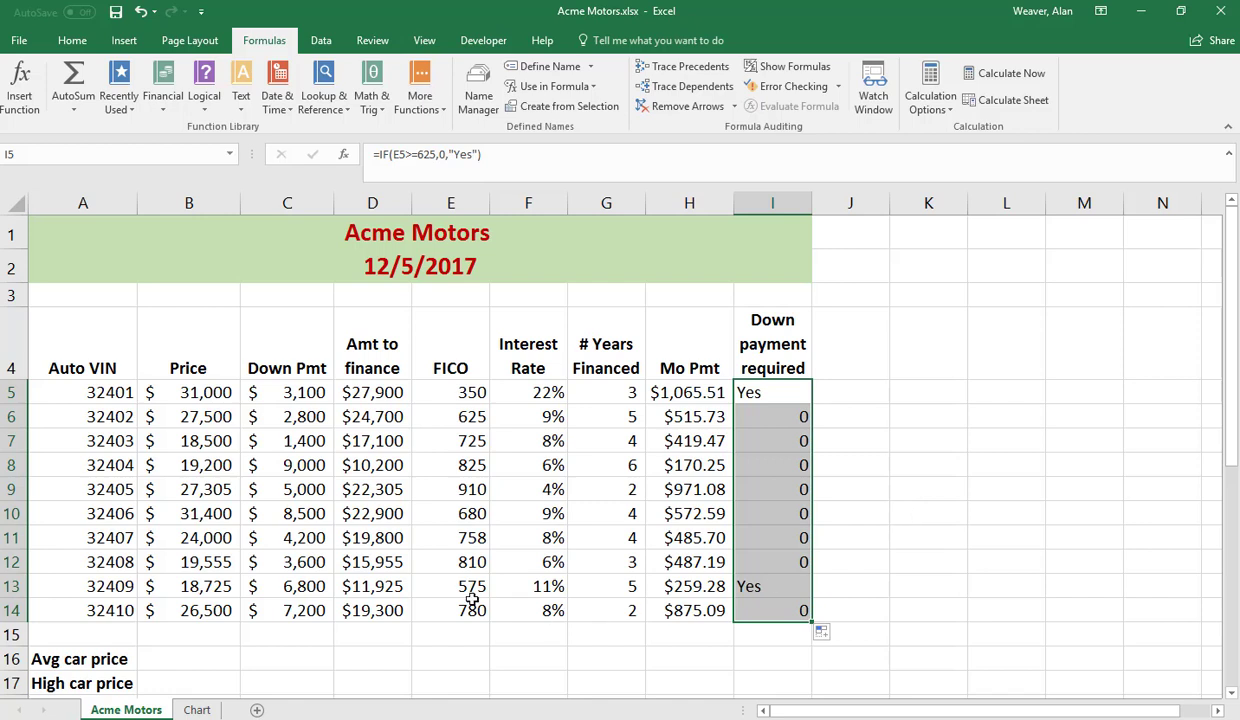
click(807, 566)
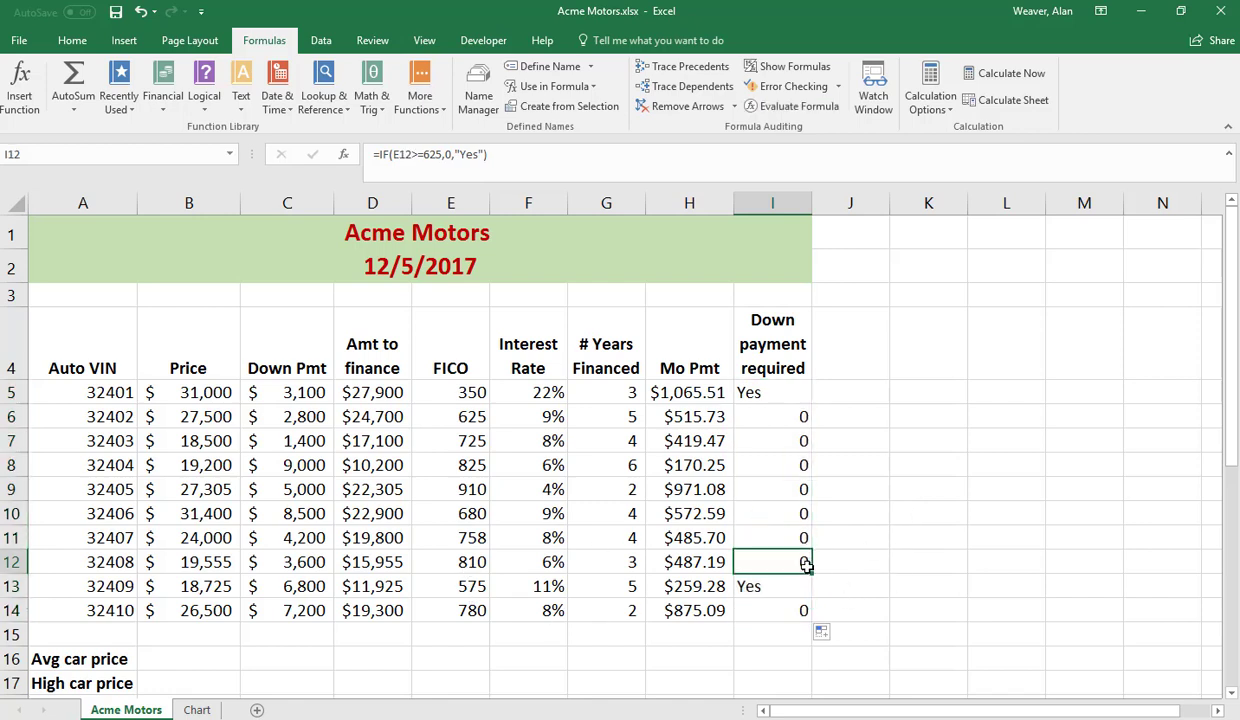
click(735, 392)
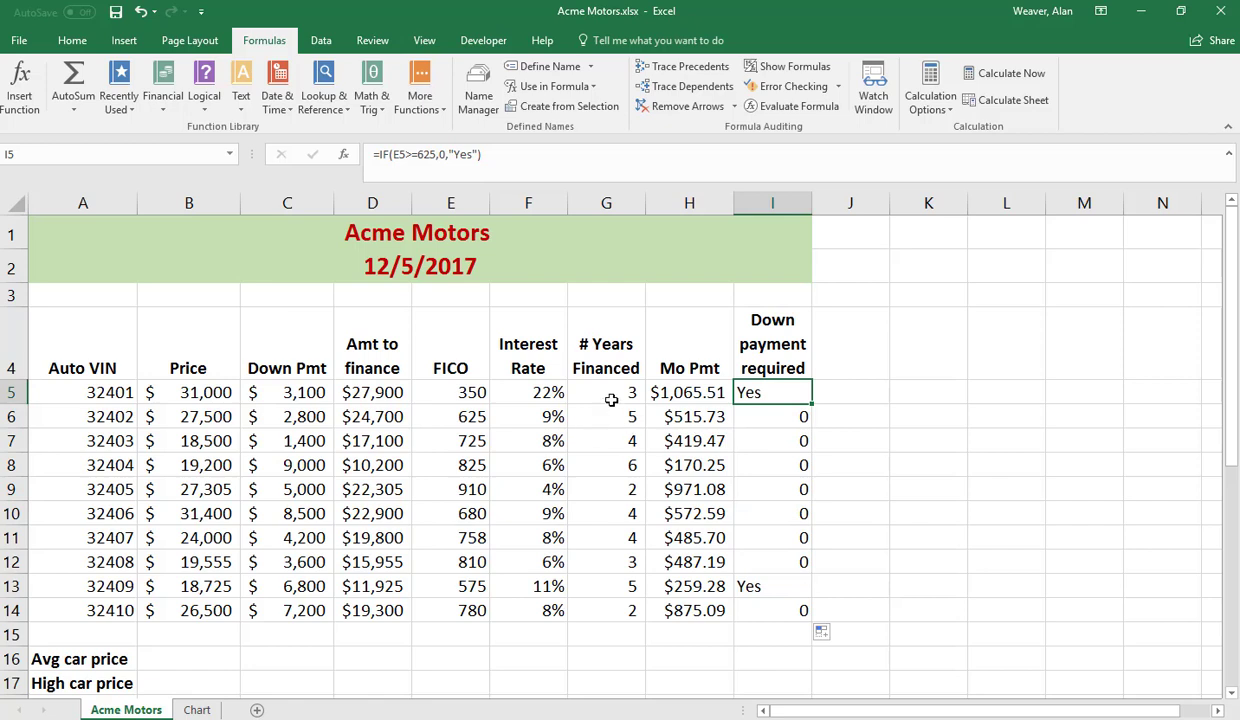
Edit I5's IF formula so it returns "No" instead of 0.
click(448, 156)
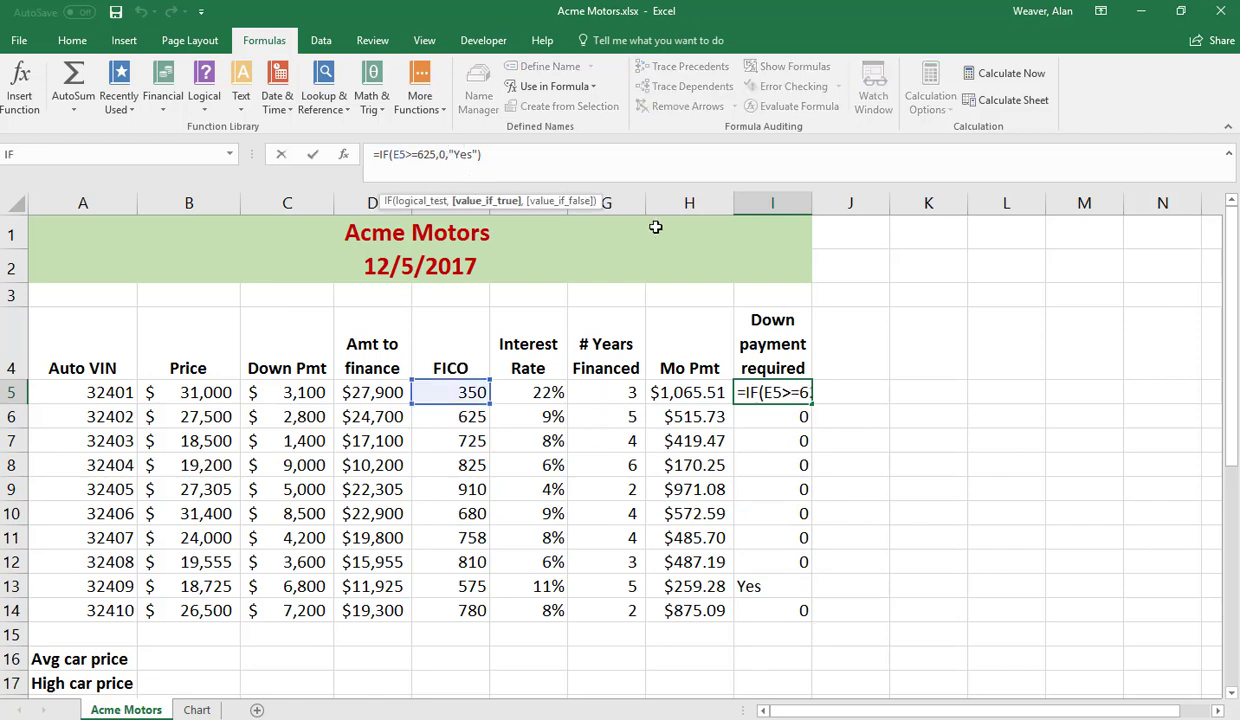
key(BackSpace)
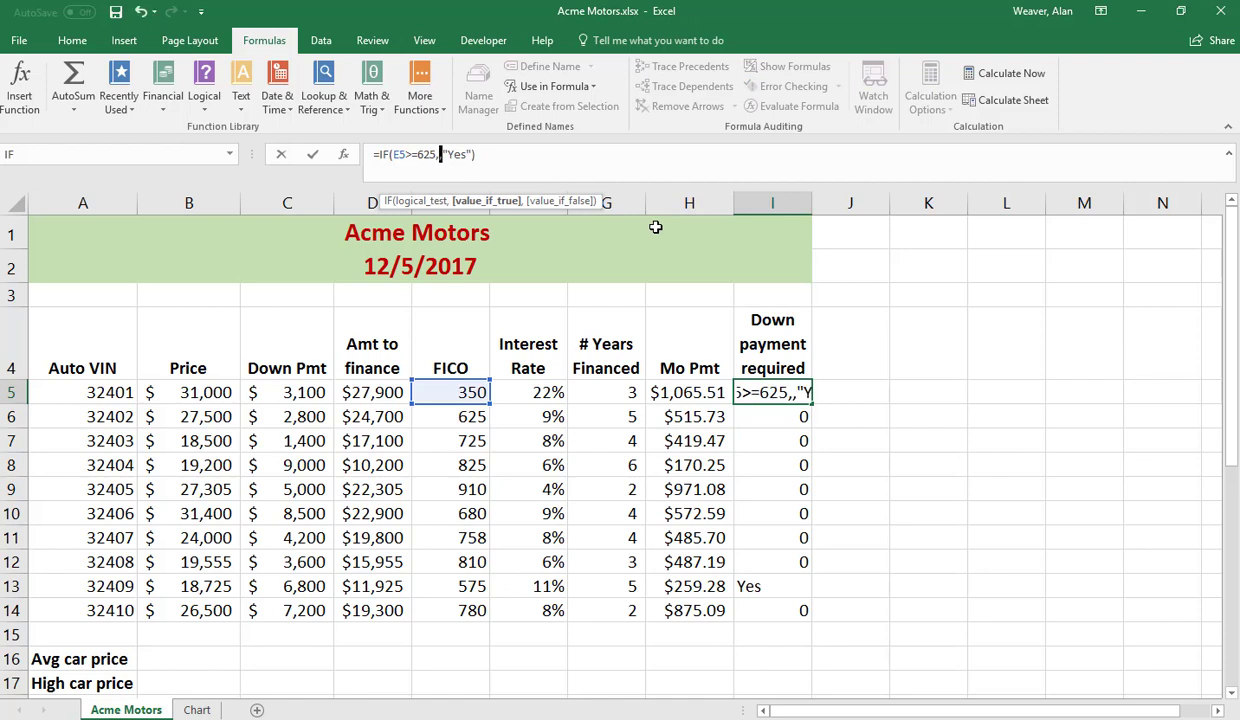
text("no)
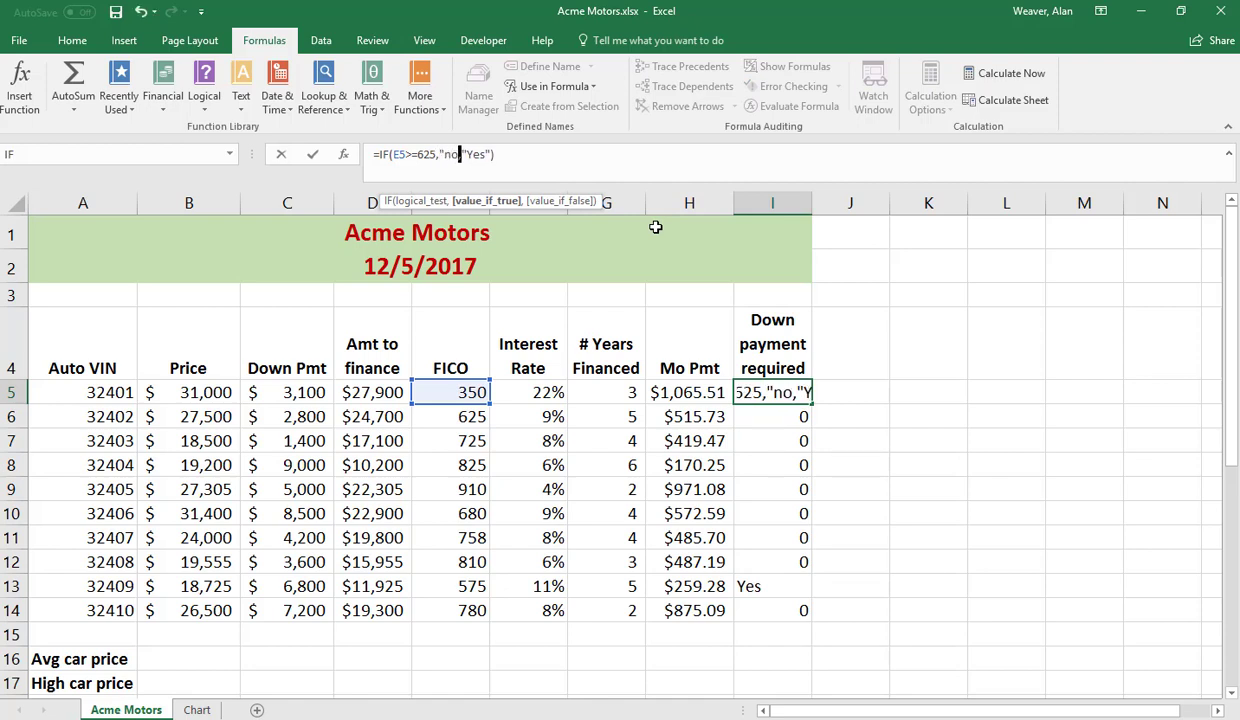
key(BackSpace)
key(BackSpace)
text(No)
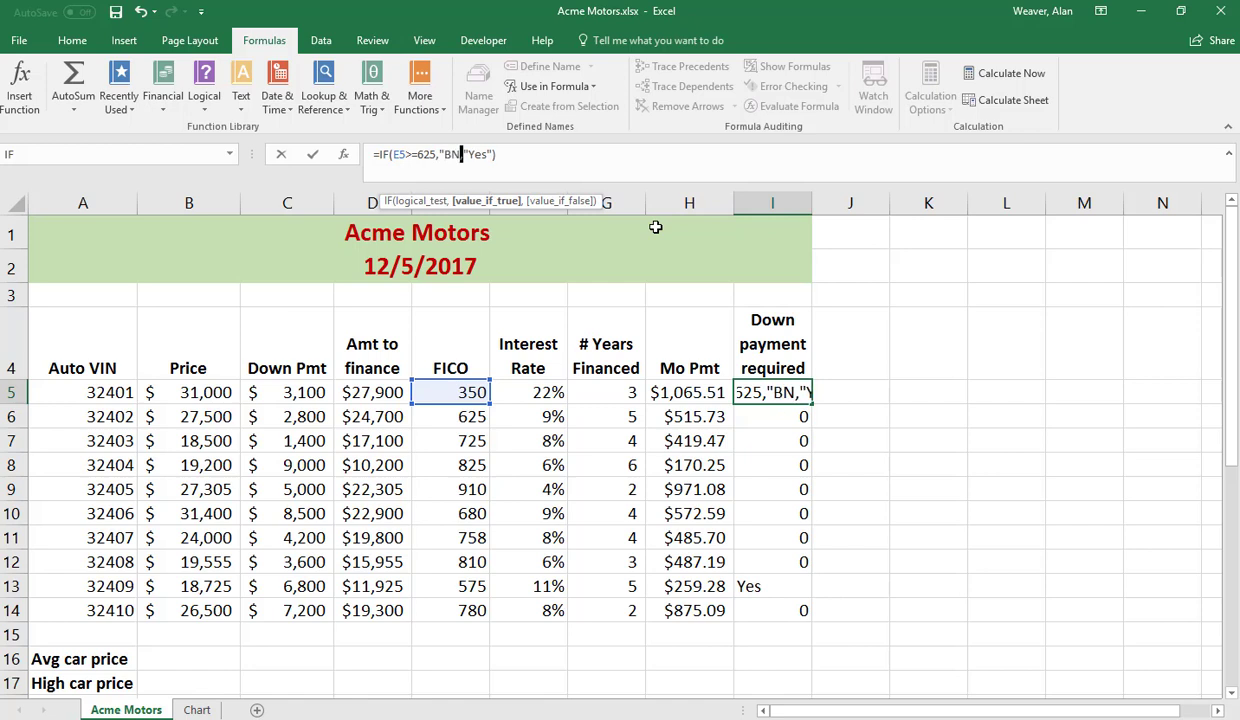
key(BackSpace)
key(BackSpace)
text(N)
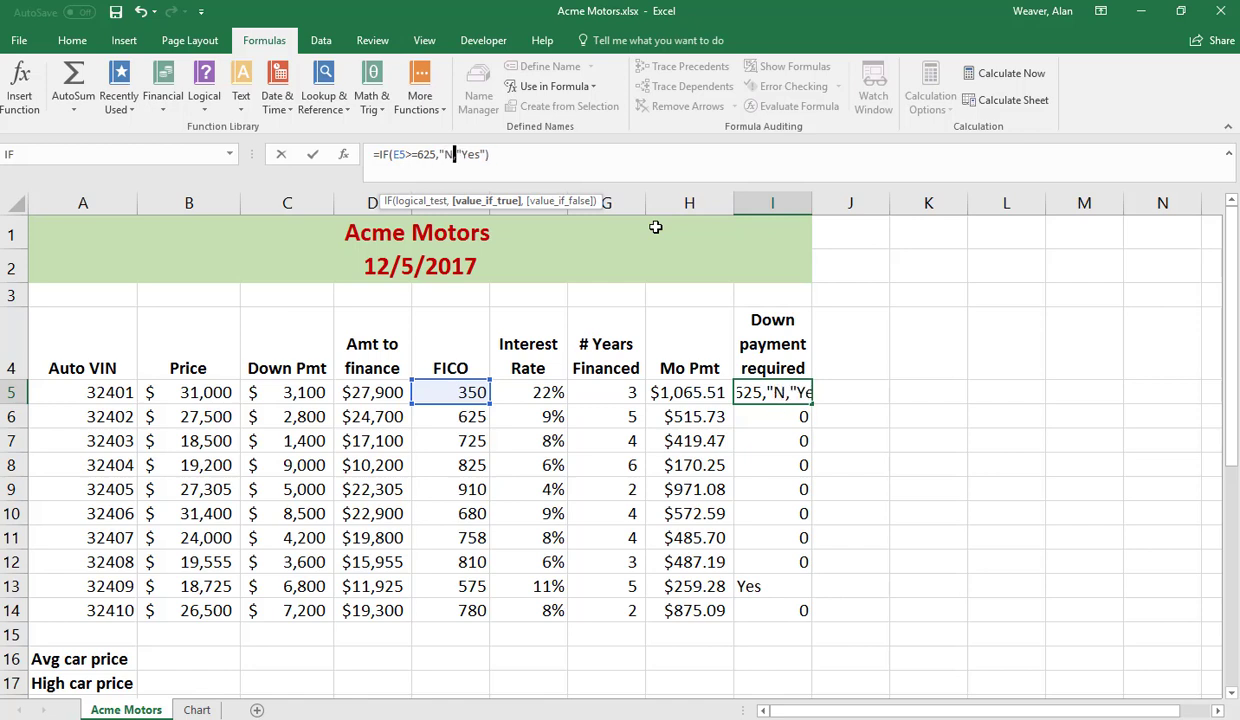
text(o")
key(Return)
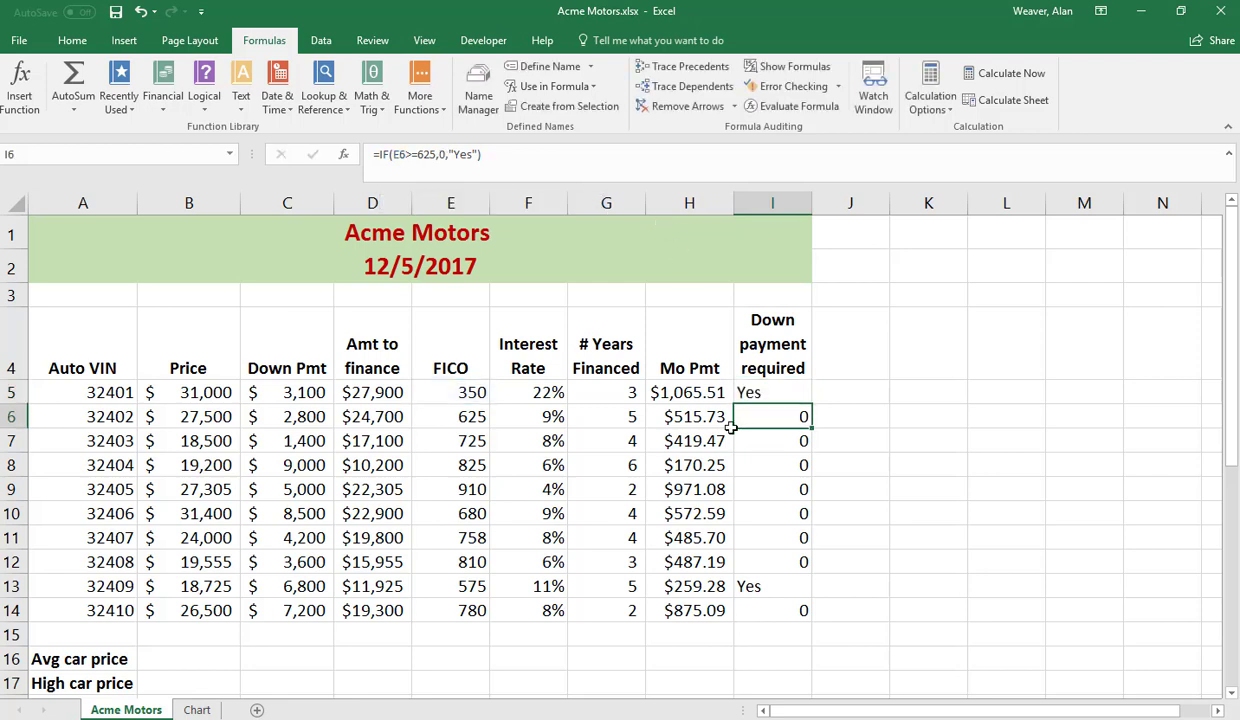
Refill the corrected IF formula from I5 down through I14.
click(771, 392)
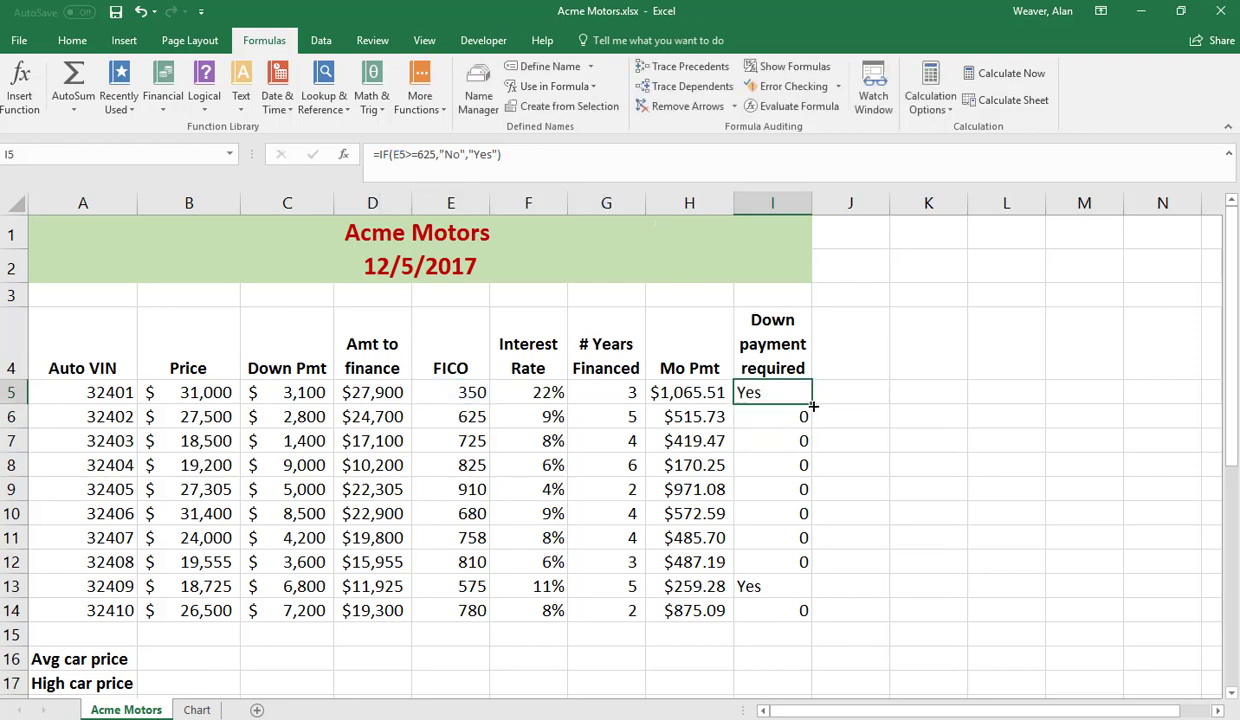
double_click(812, 404)
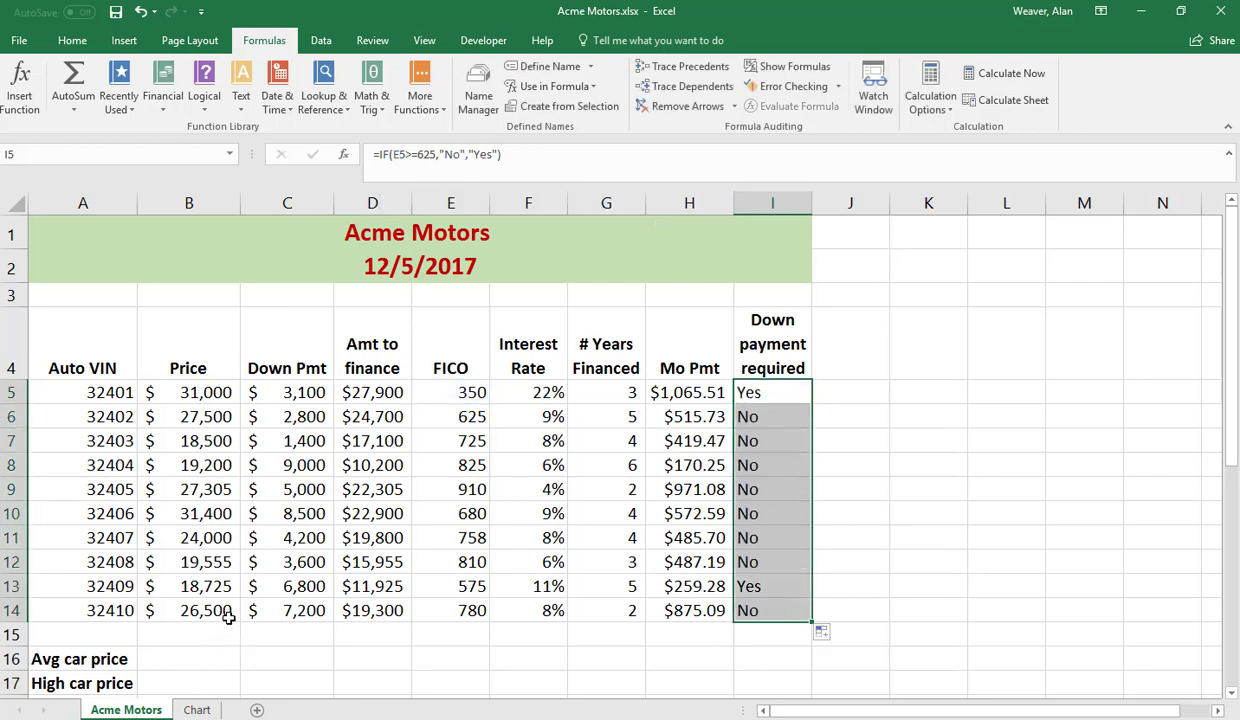
scroll(229, 618, down, 1)
Put the average of prices B5:B14 in B16 using AutoSum Average.
click(196, 574)
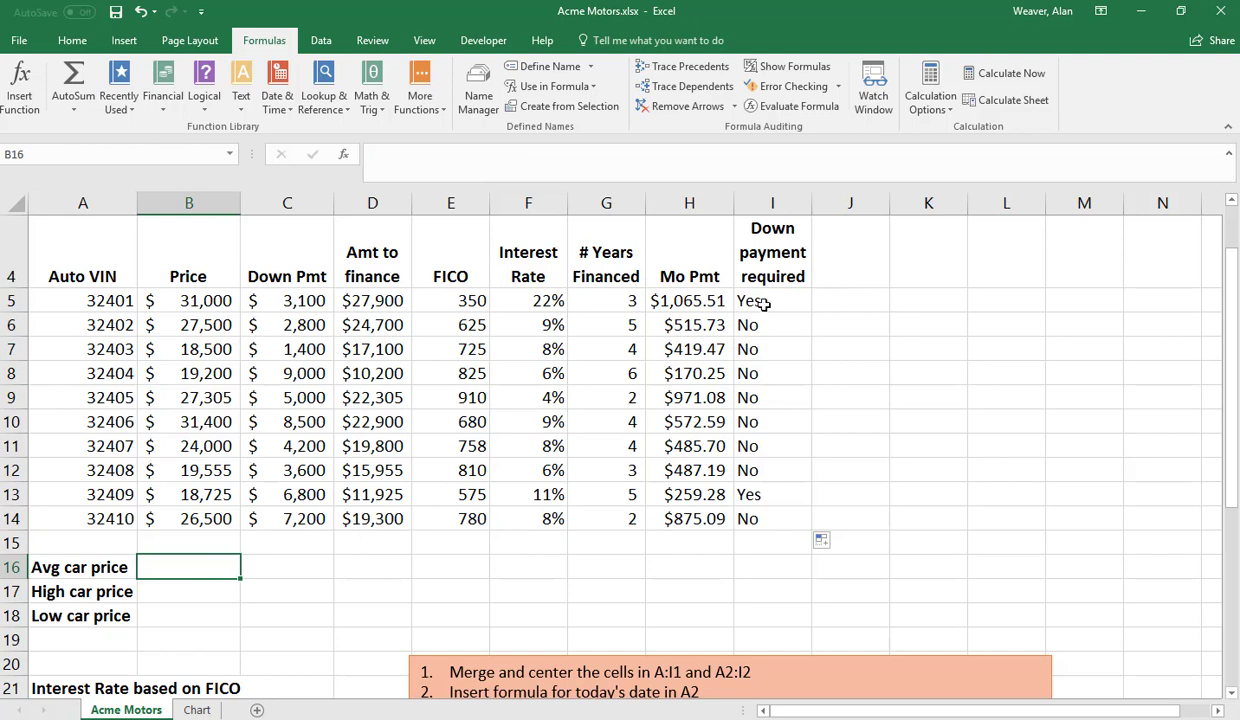
click(76, 112)
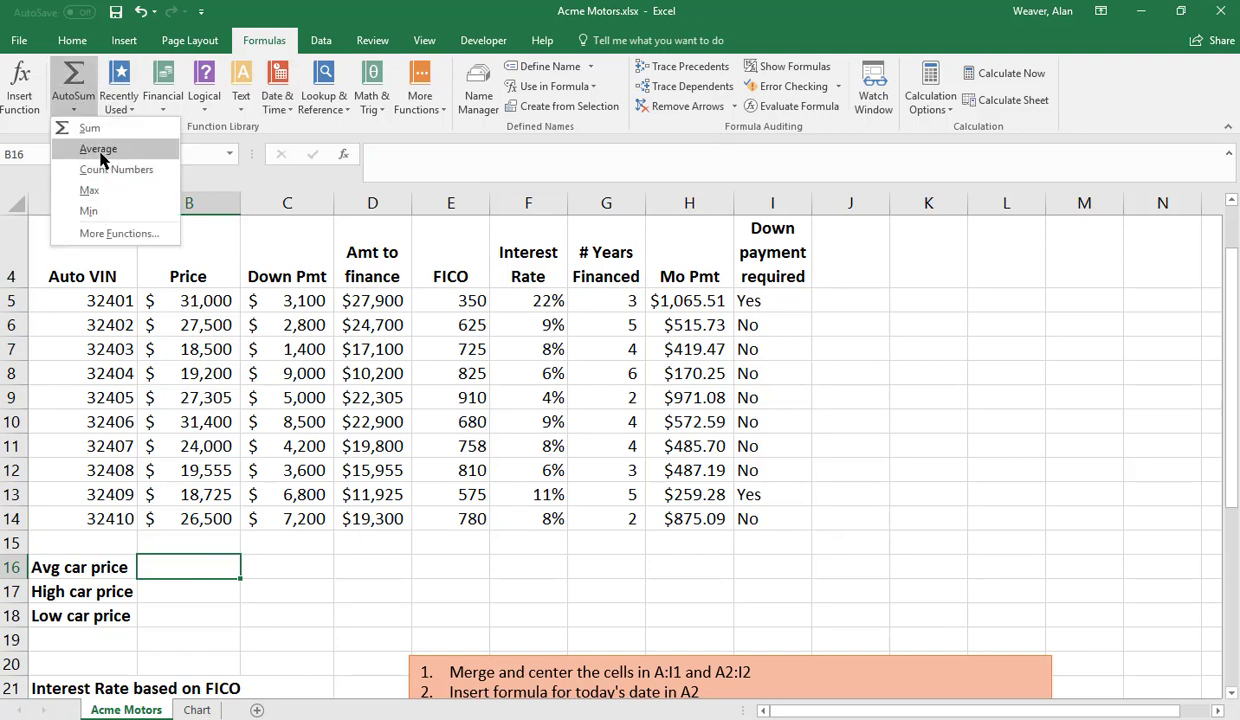
click(100, 152)
drag(190, 517, 184, 305)
key(Return)
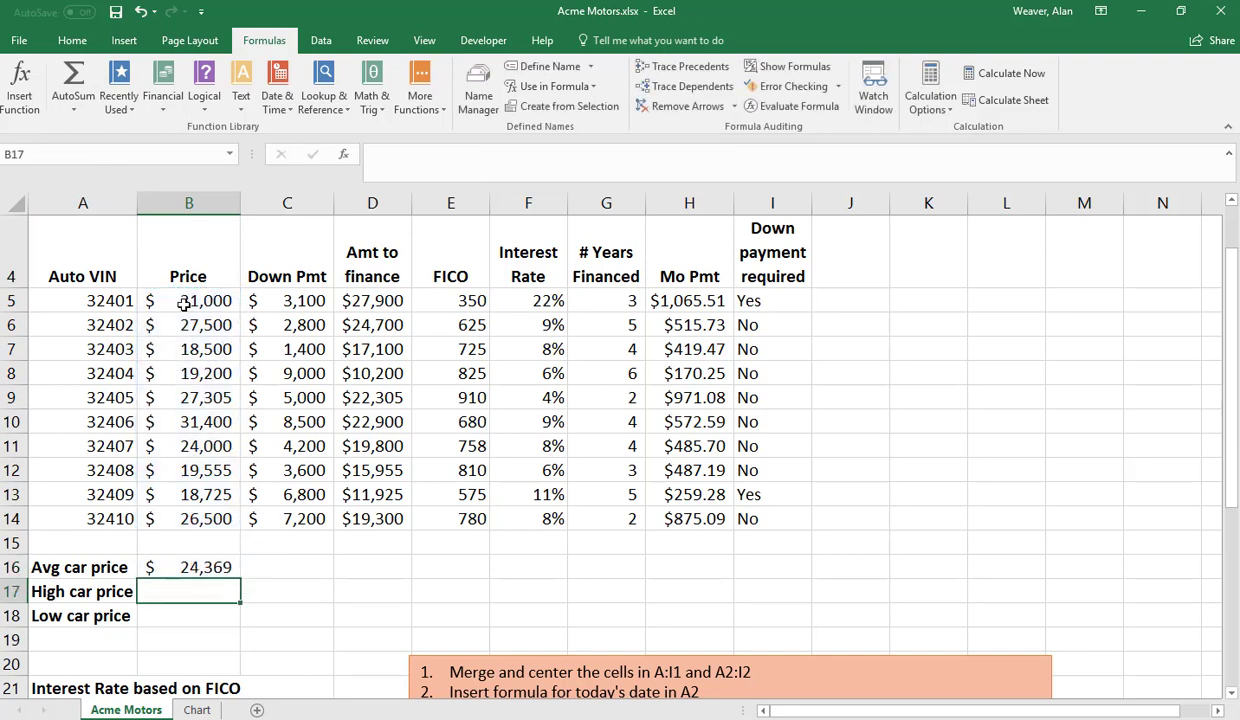
Enter =MAX(B5:B14) in B17 and =MIN(B5:B14) in B18.
text(=m)
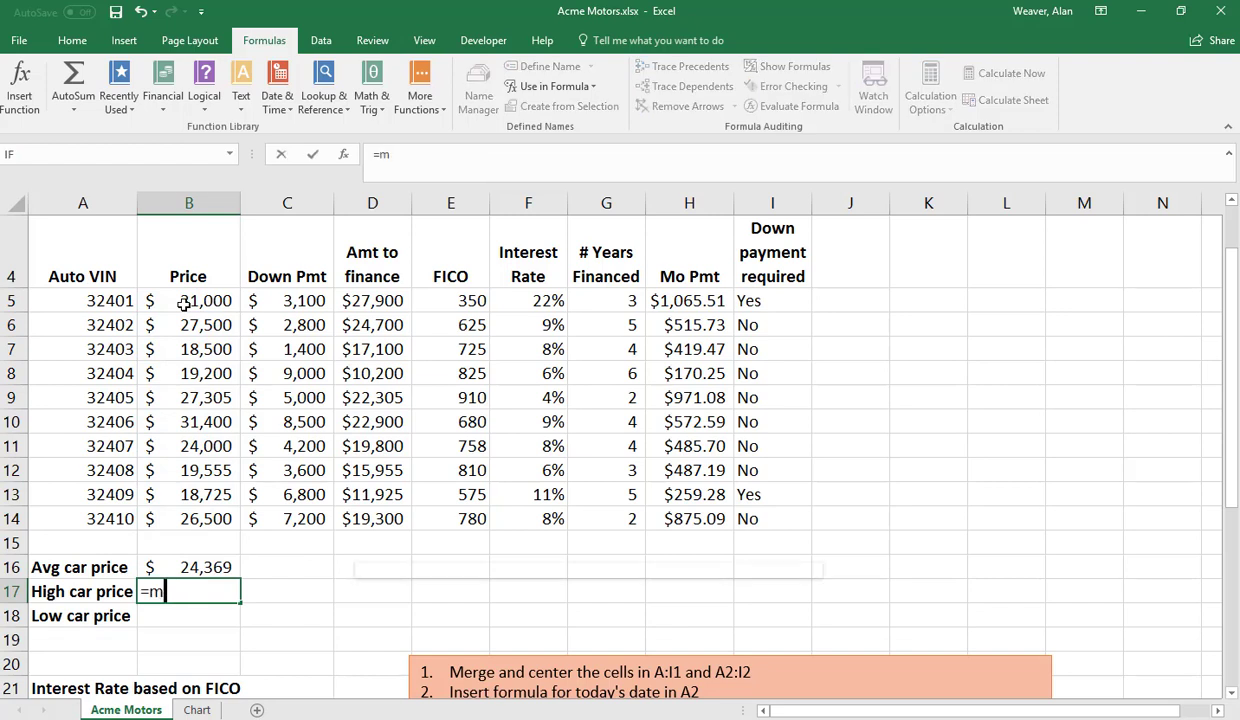
text(ax()
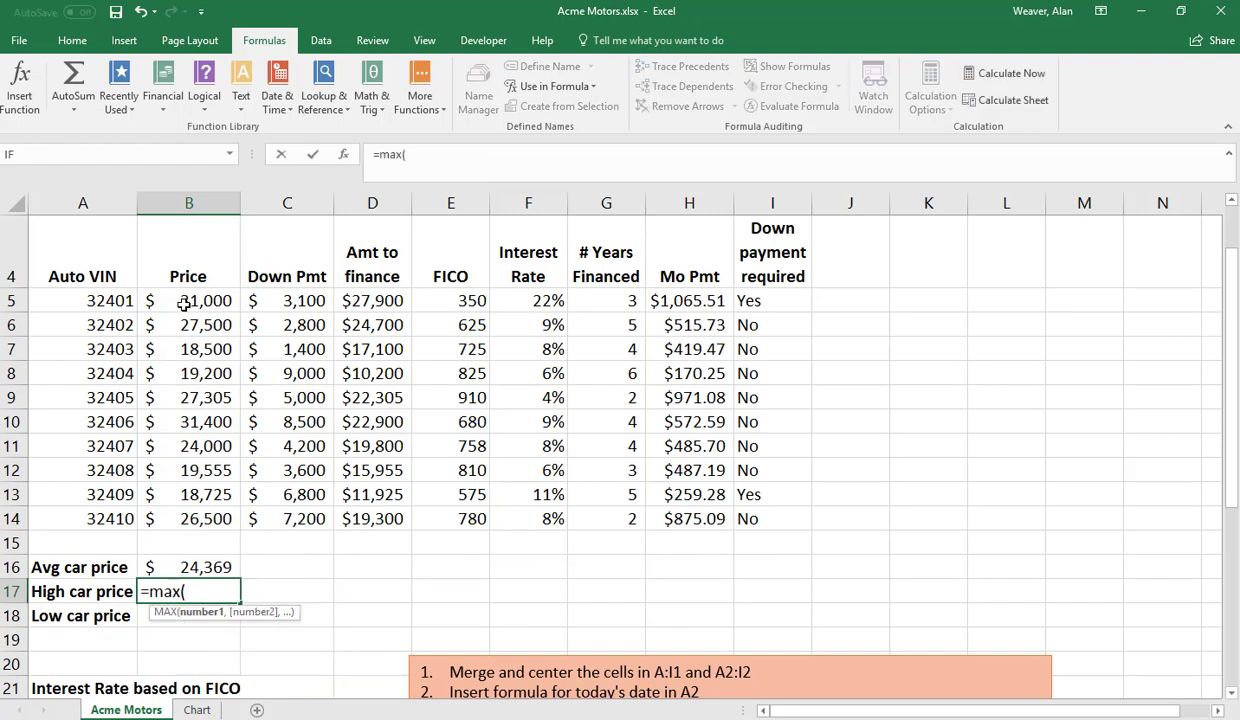
drag(193, 512, 190, 306)
key(Return)
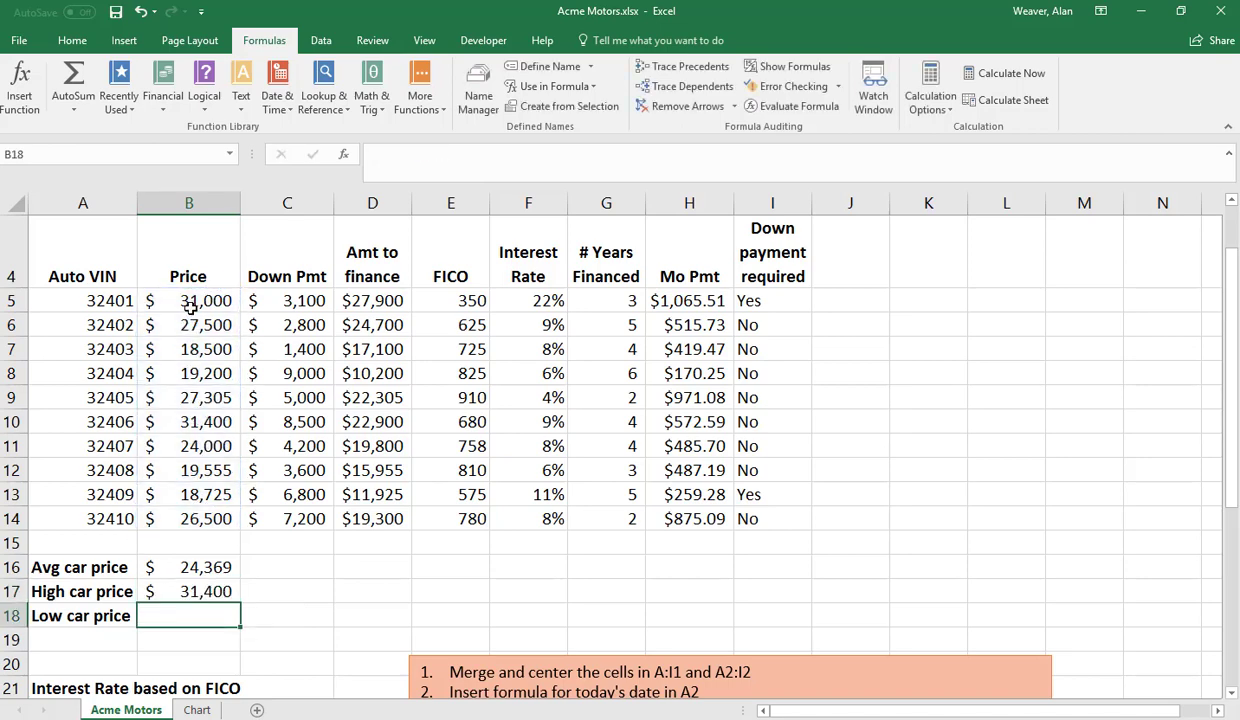
text(=min()
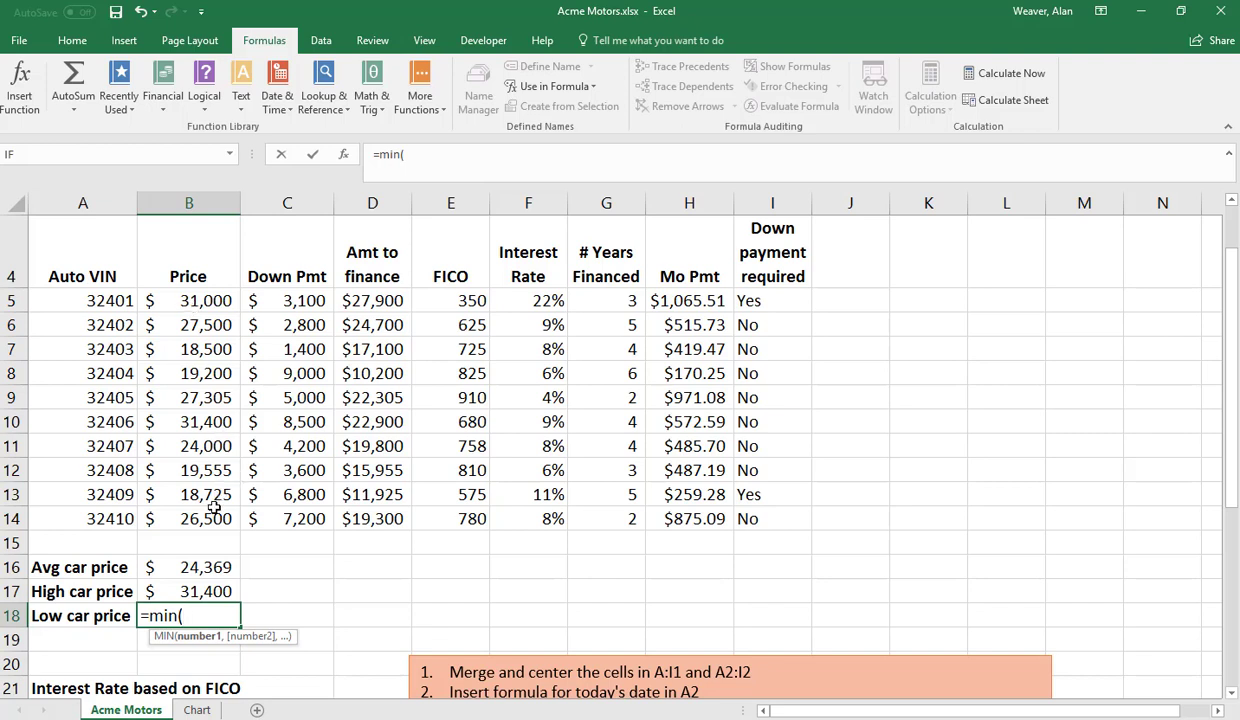
drag(212, 512, 210, 306)
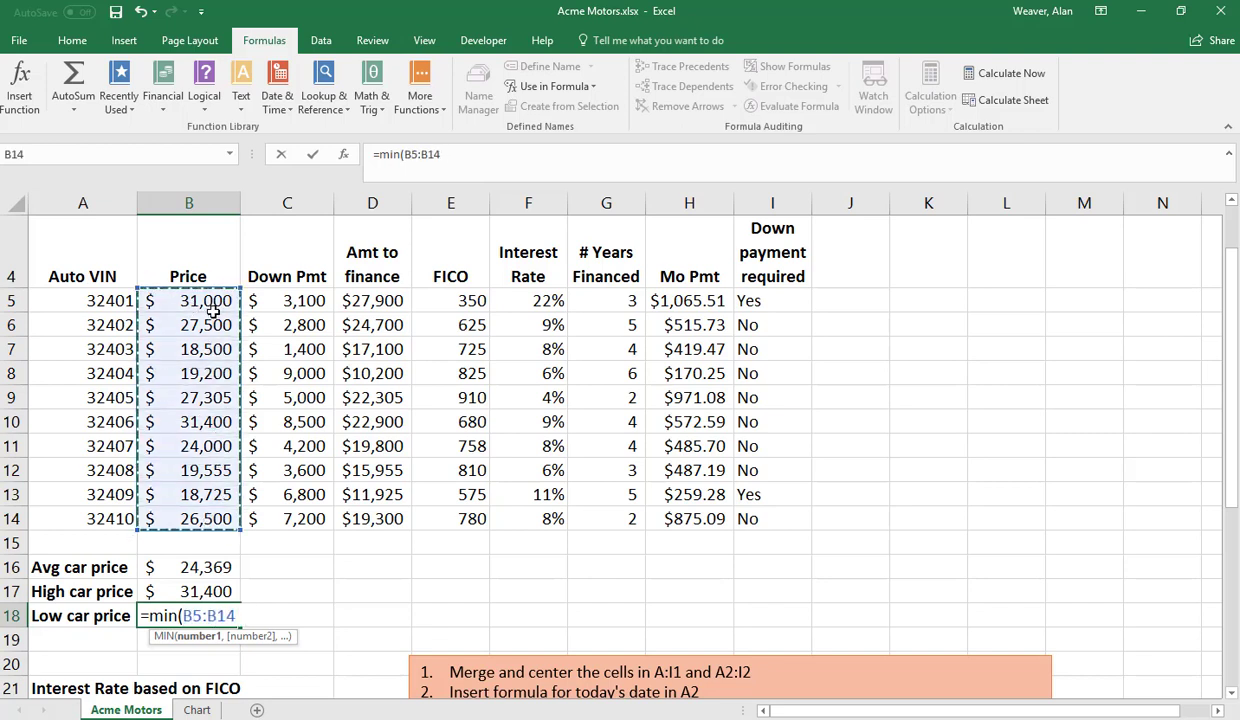
key(Return)
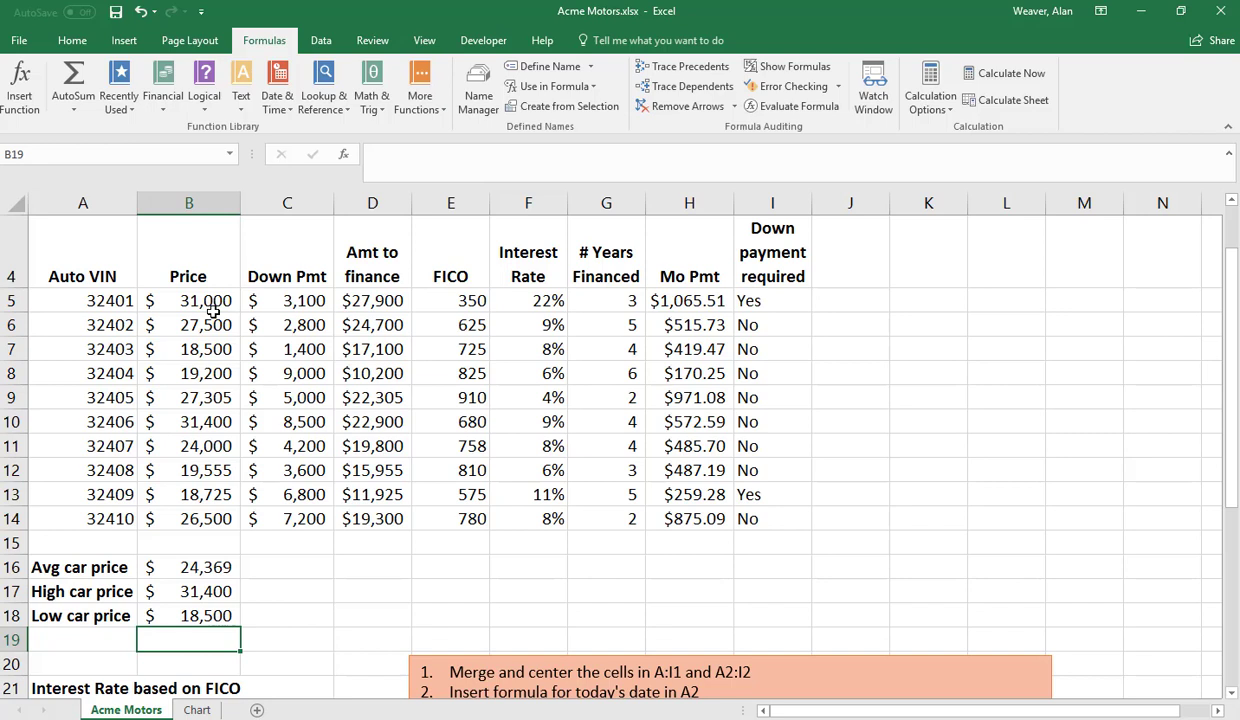
On the Chart sheet, select Model names A4:A10 together with Qty values D4:D10.
click(196, 710)
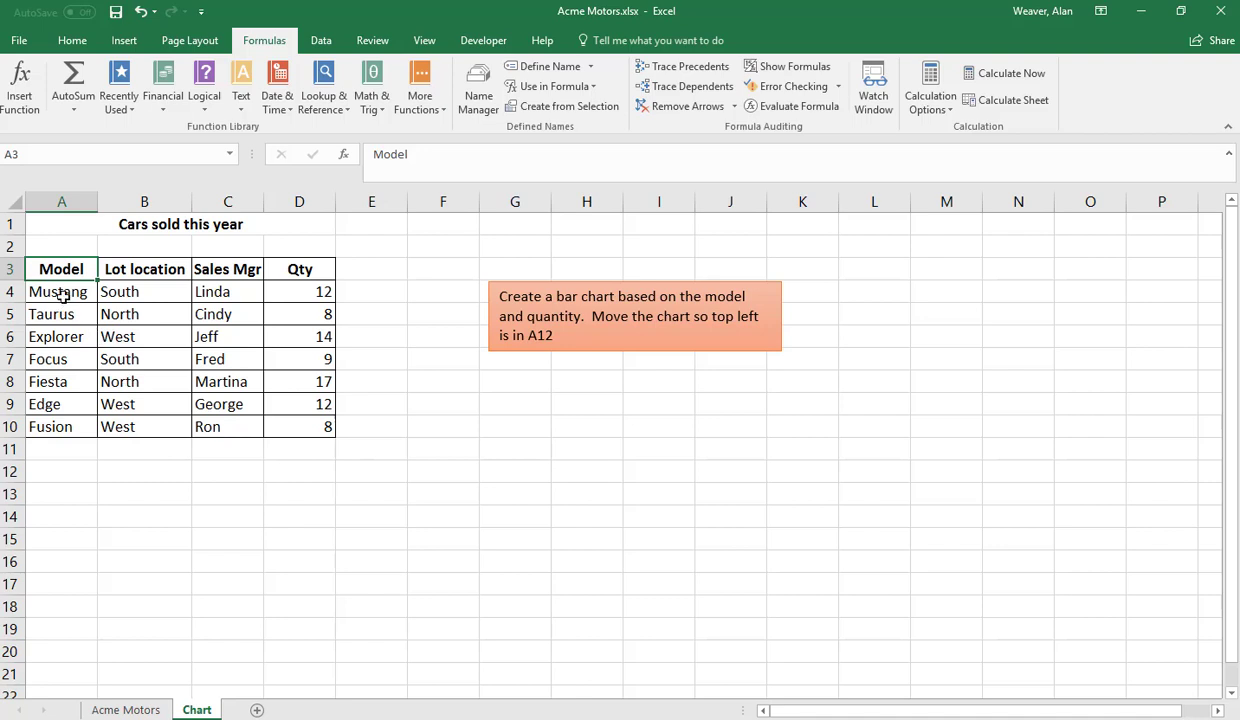
drag(60, 290, 75, 425)
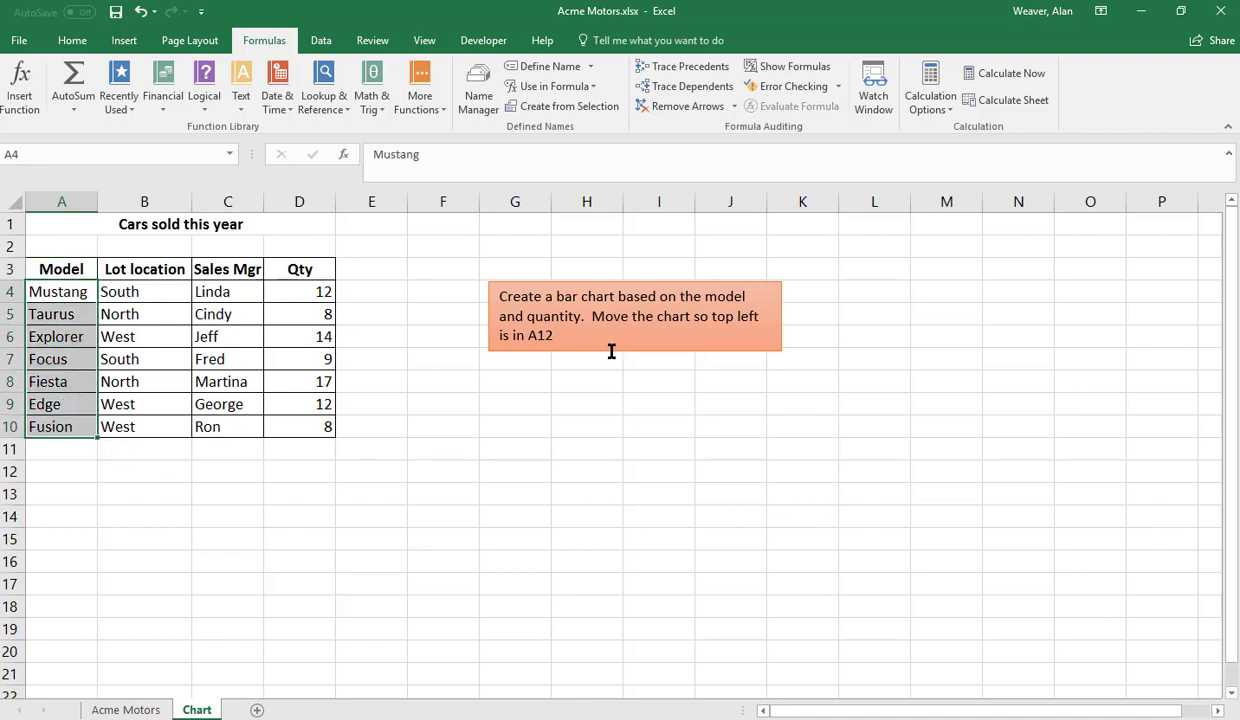
drag(314, 293, 316, 424)
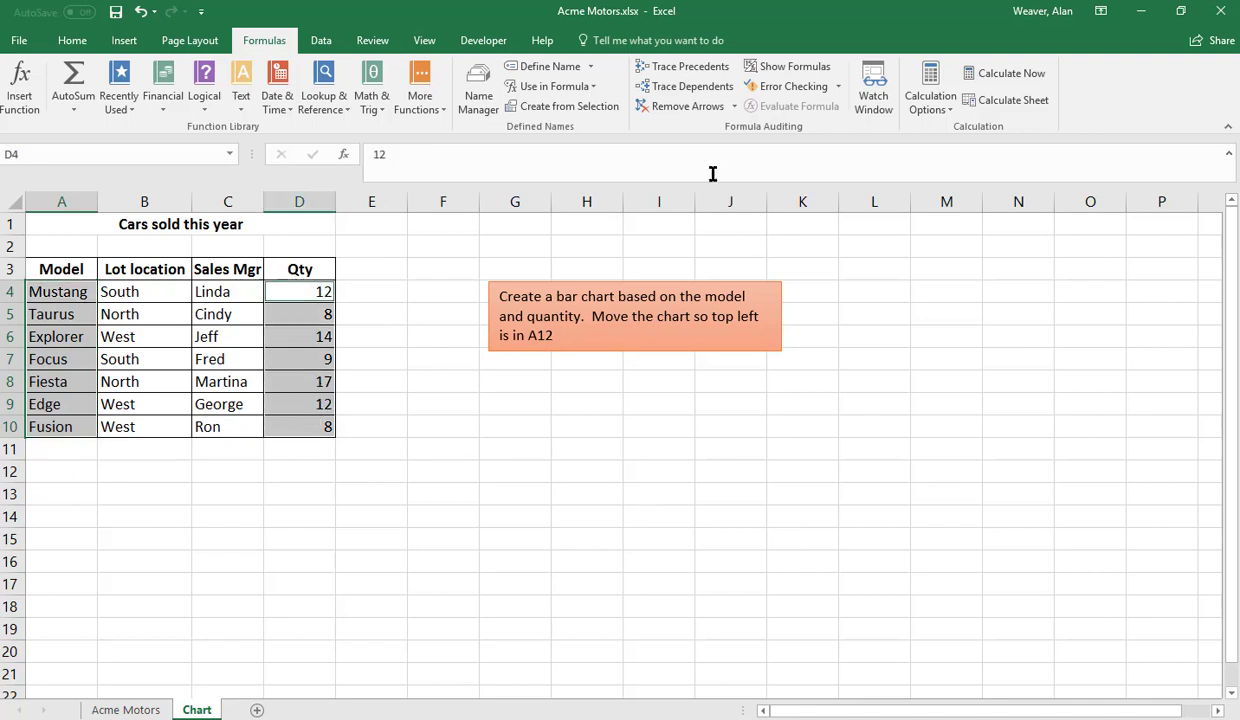
click(120, 40)
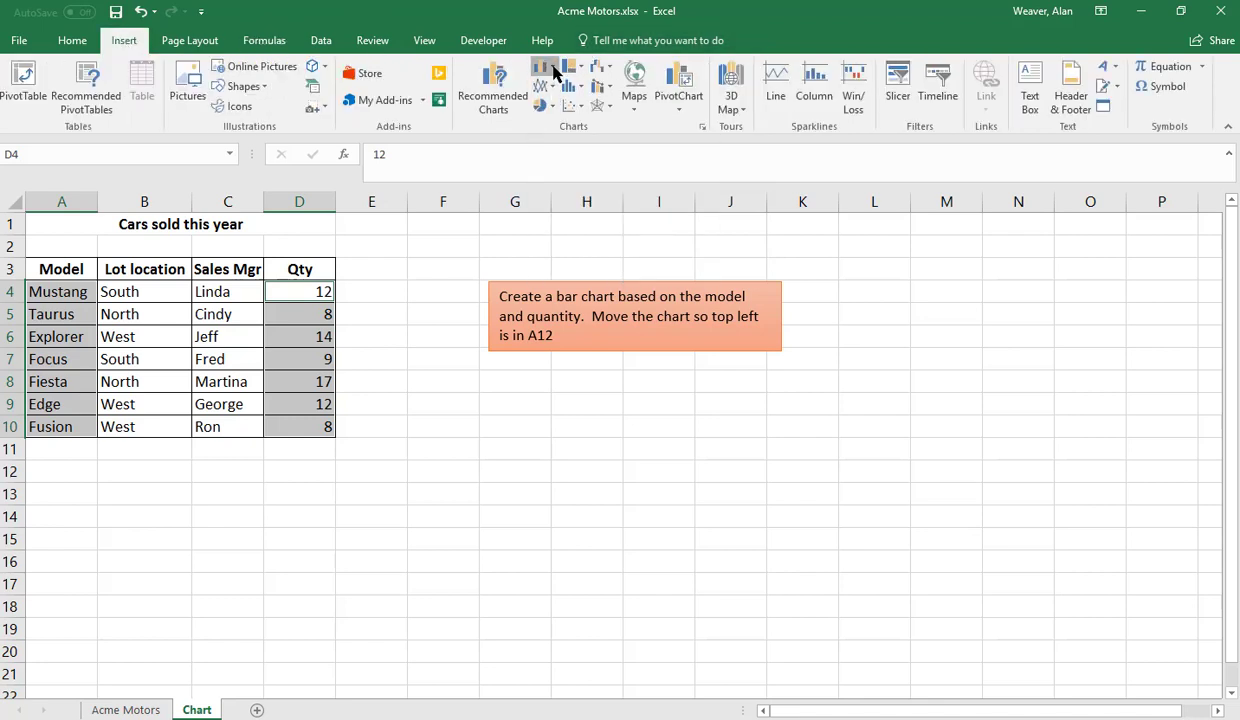
Insert a 2-D clustered column chart of the selected data and move it lower.
click(547, 67)
click(553, 121)
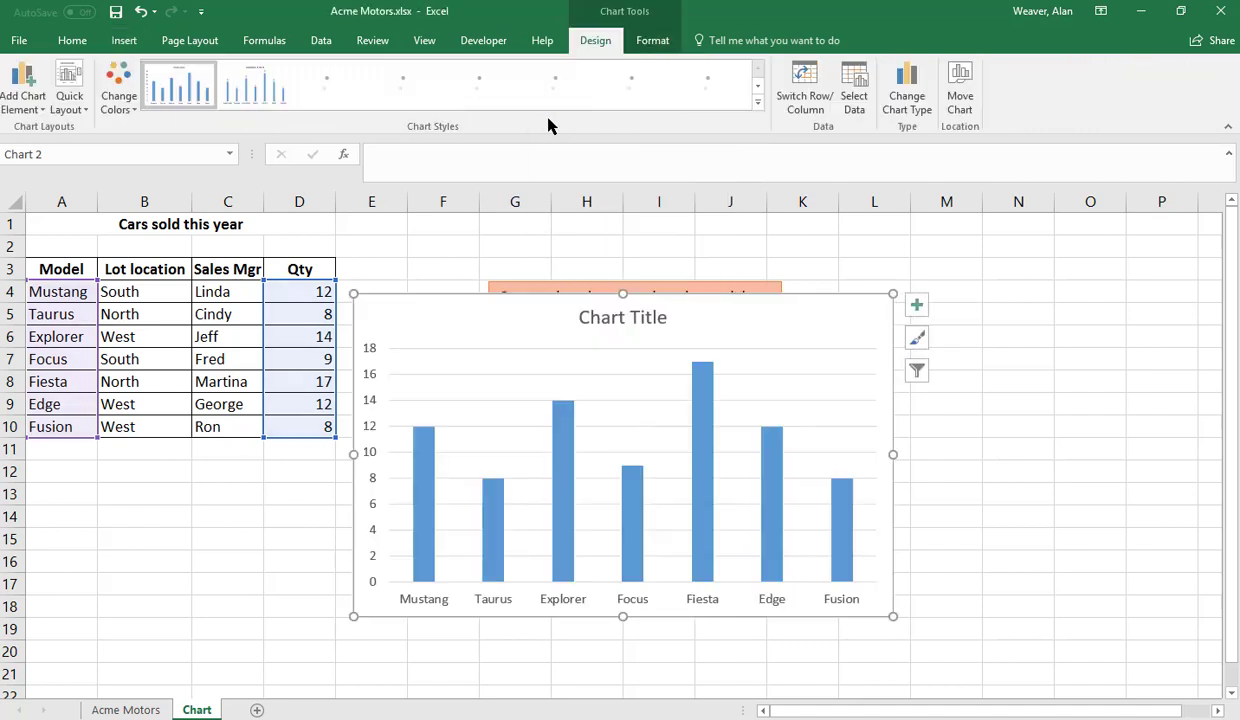
drag(736, 313, 746, 397)
Title the chart 'Fords Sold This Year' and apply chart Style 9.
click(618, 409)
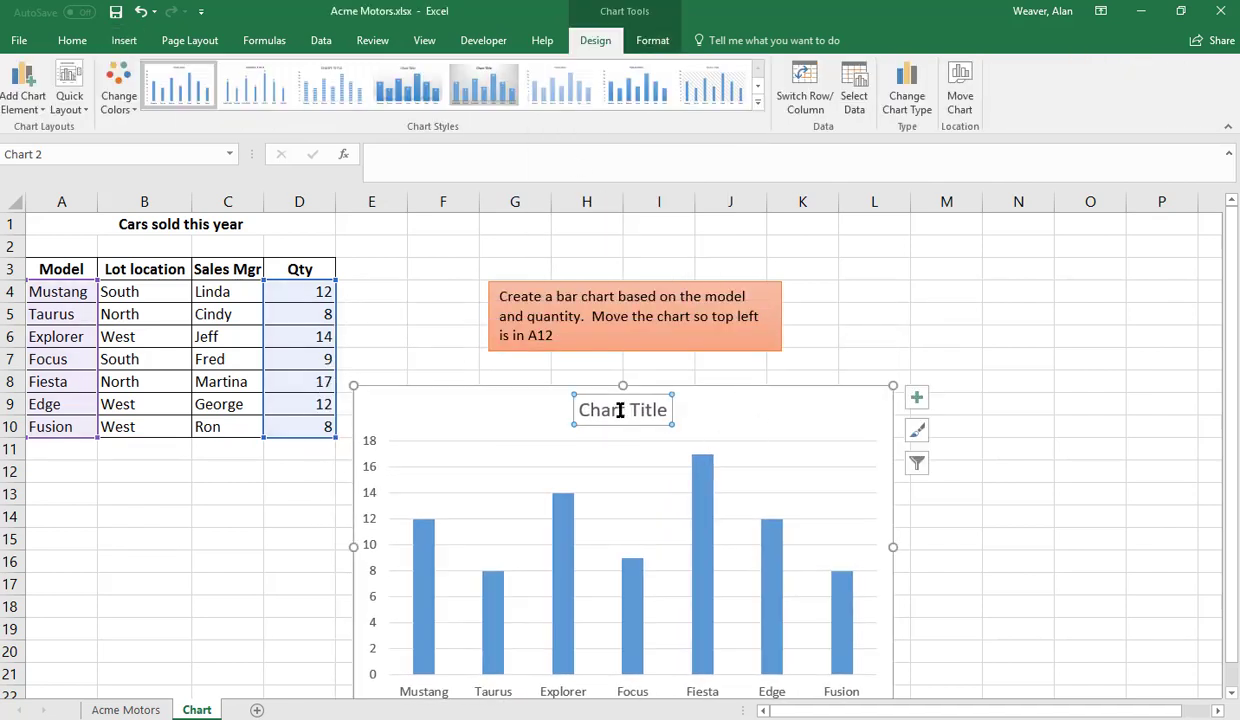
text(Fo)
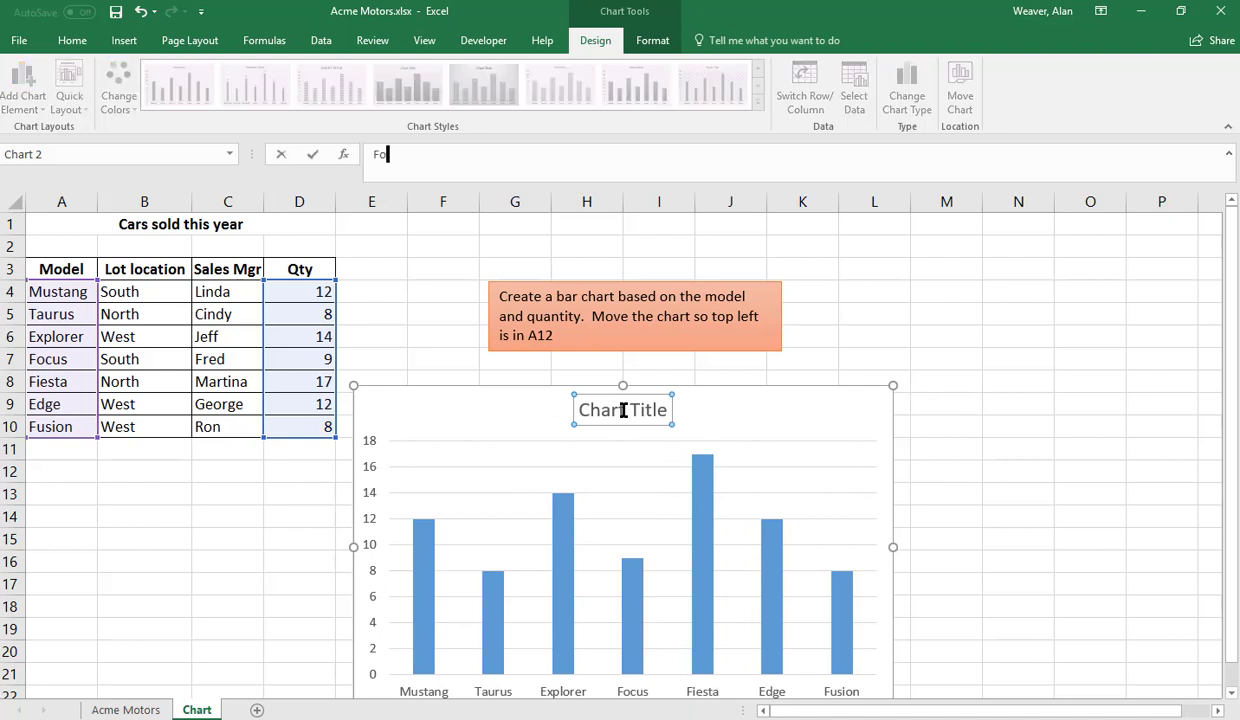
text(rds Sold This Year)
key(Return)
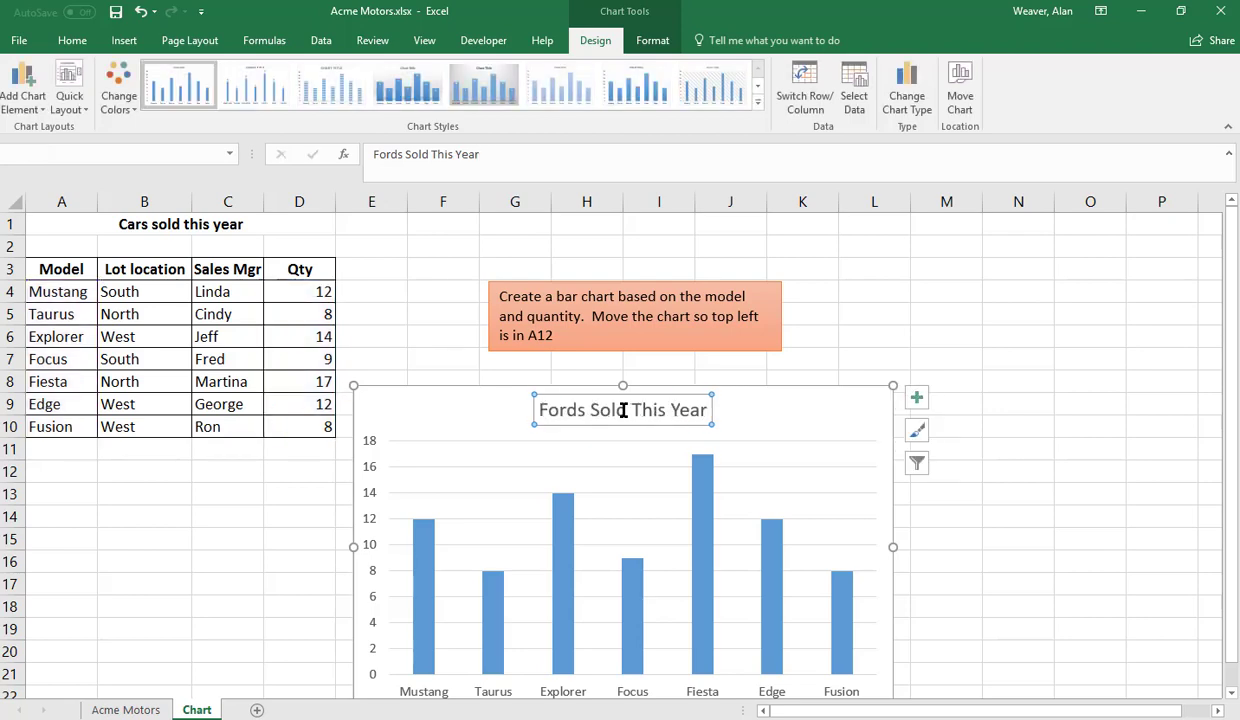
click(757, 101)
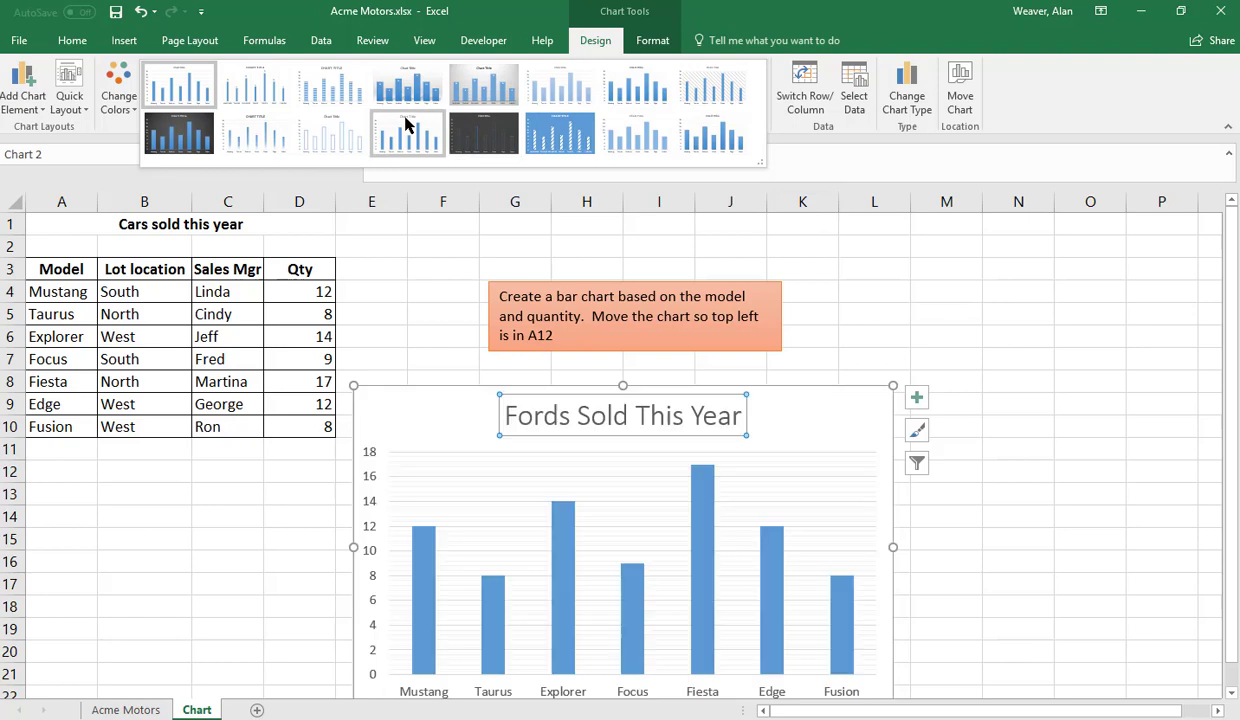
click(208, 136)
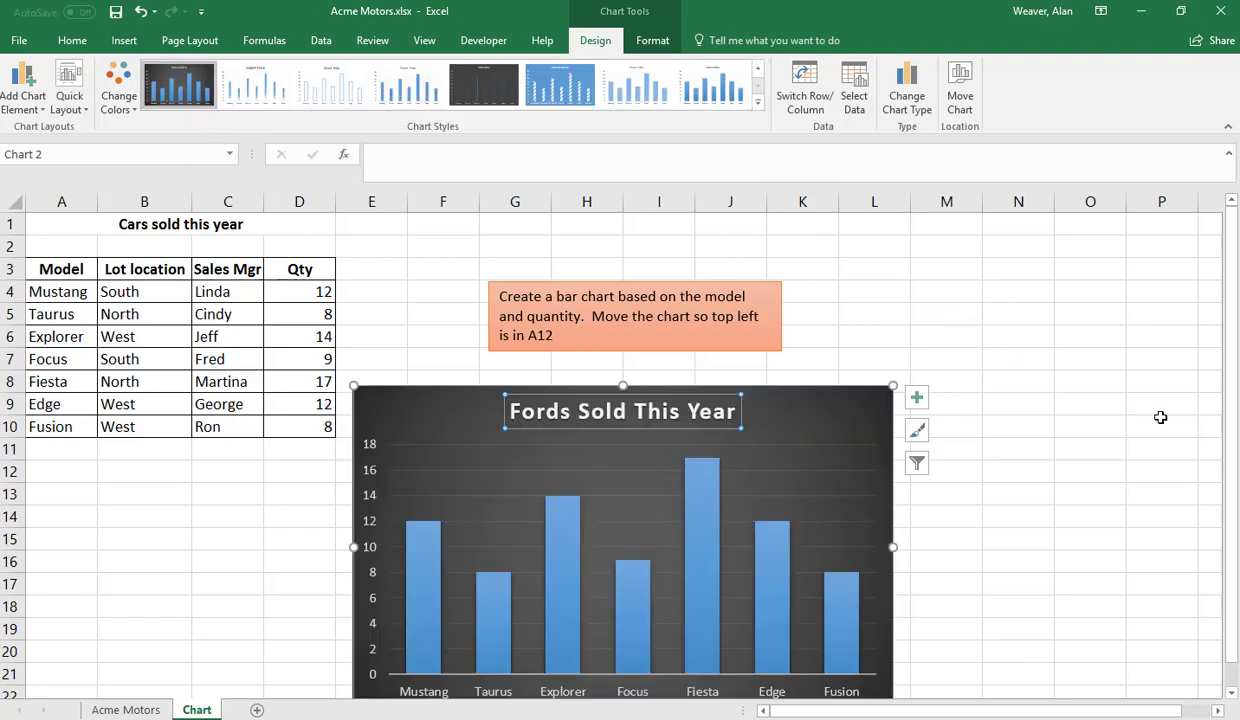
Move the chart so its top-left corner sits at A12, adjusting its edges.
scroll(1160, 417, down, 1)
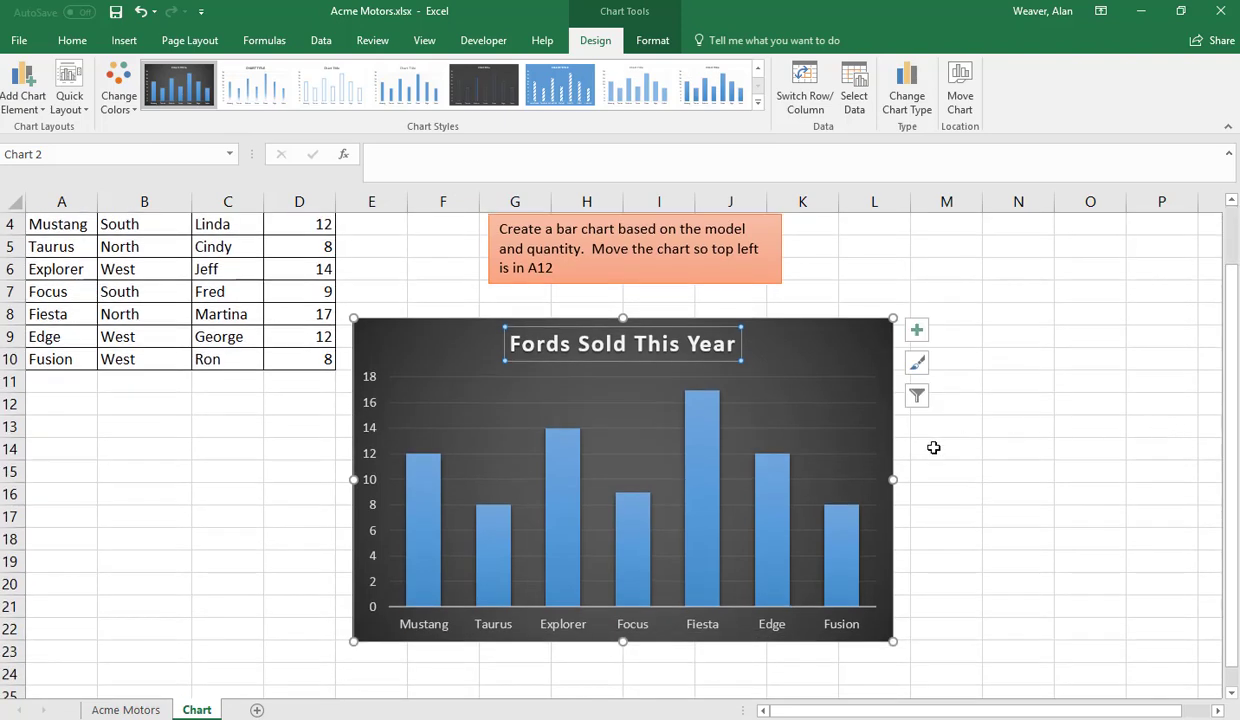
drag(825, 329, 498, 403)
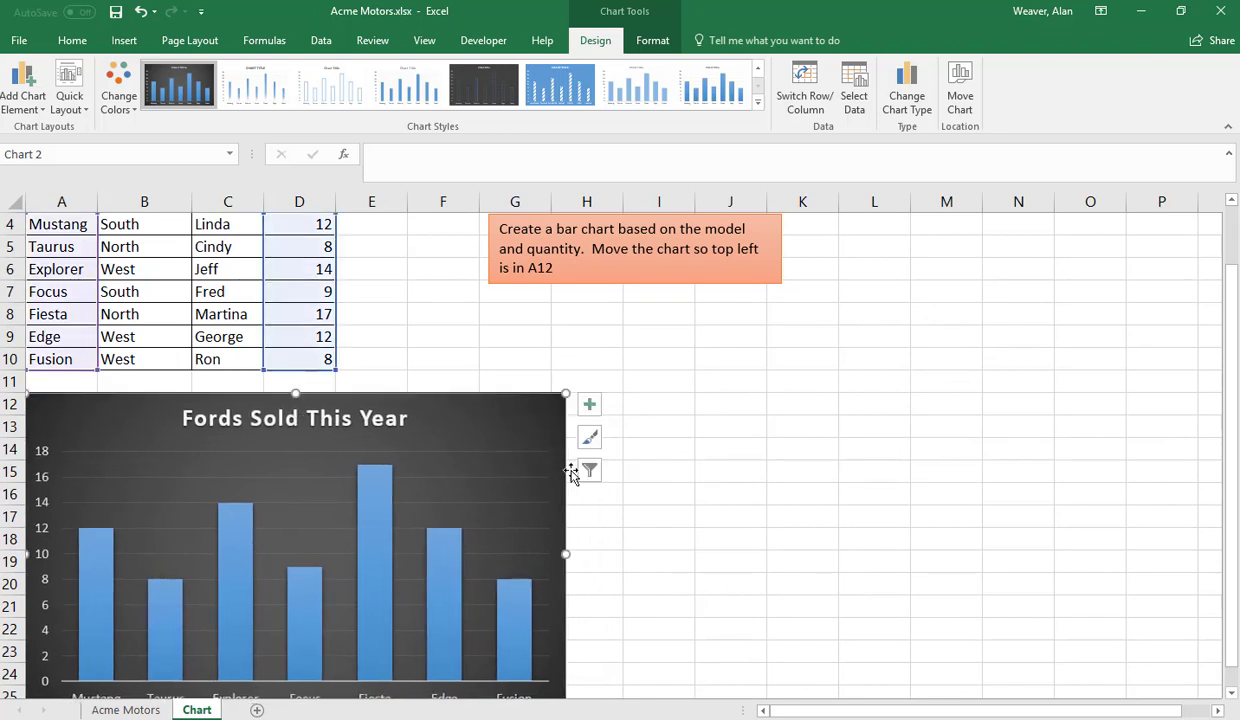
drag(569, 555, 600, 555)
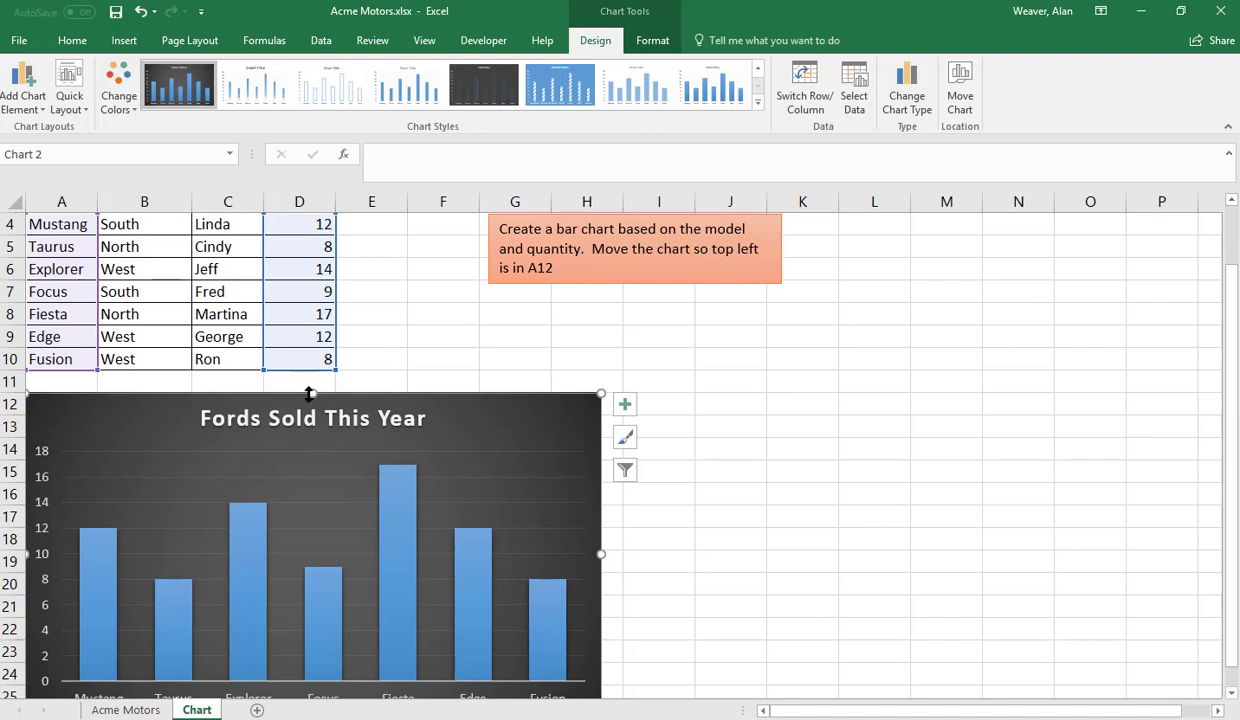
drag(311, 393, 311, 409)
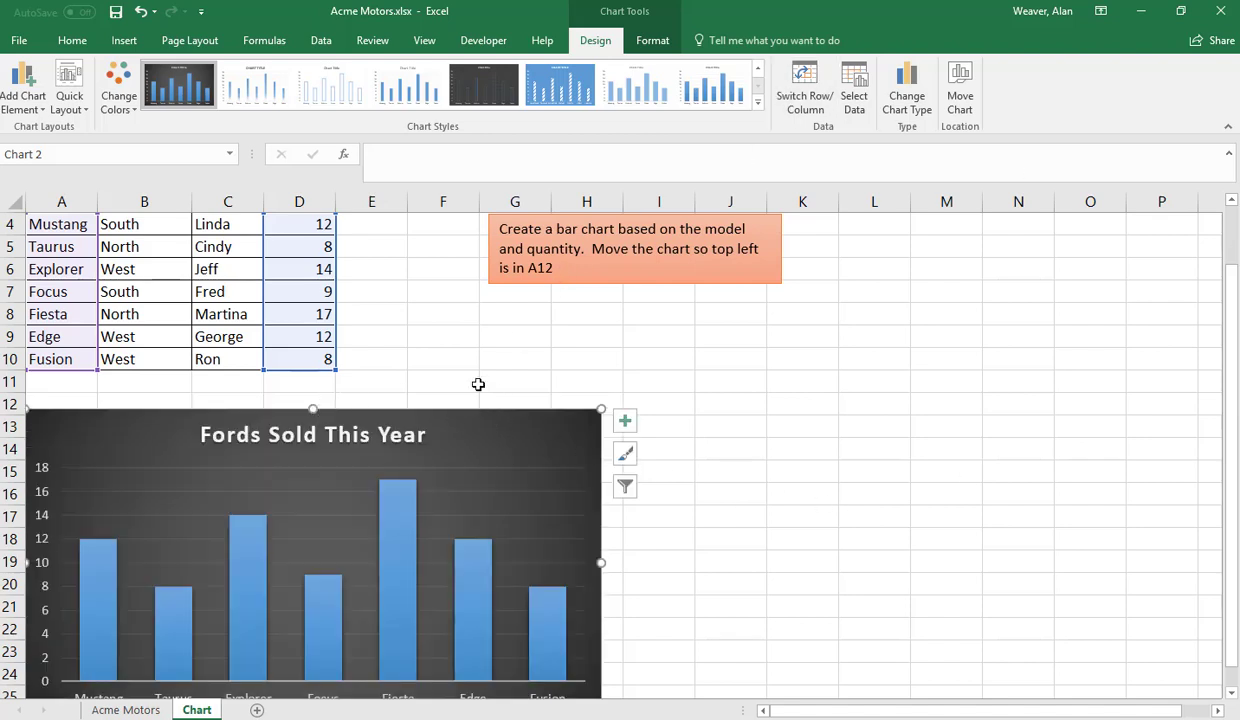
Set the chart width to 5.5 inches and deselect it.
click(652, 40)
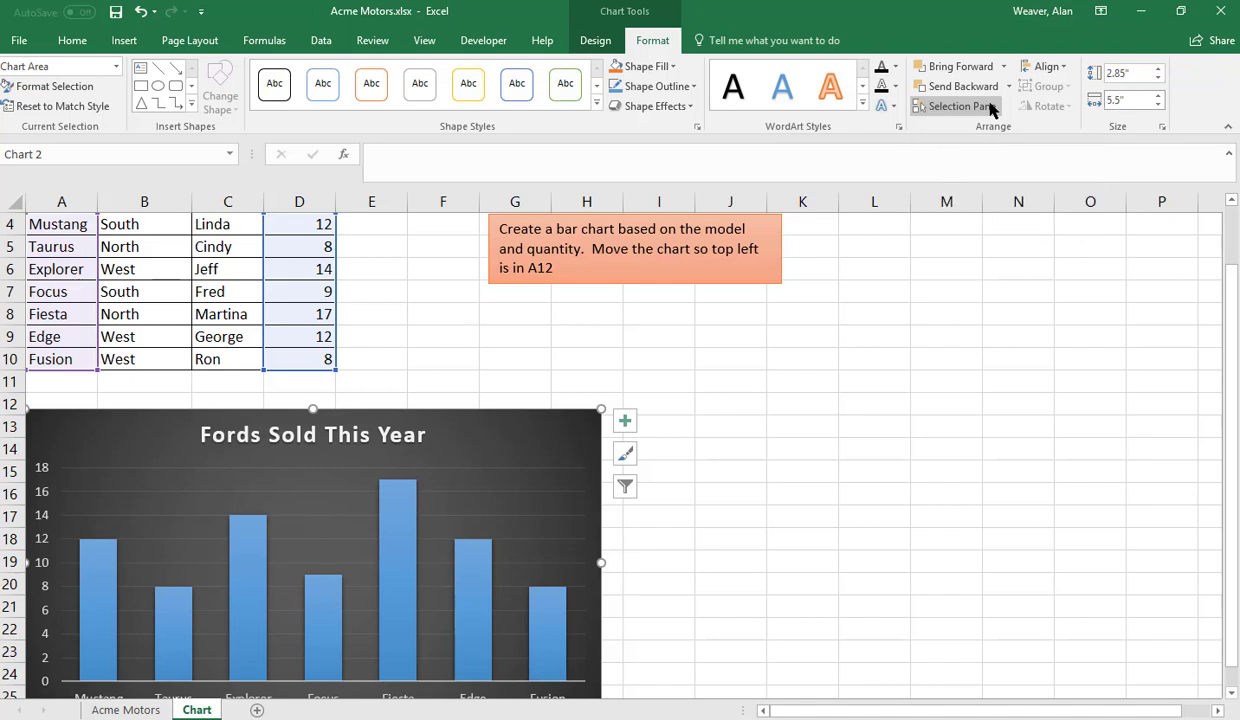
key(Return)
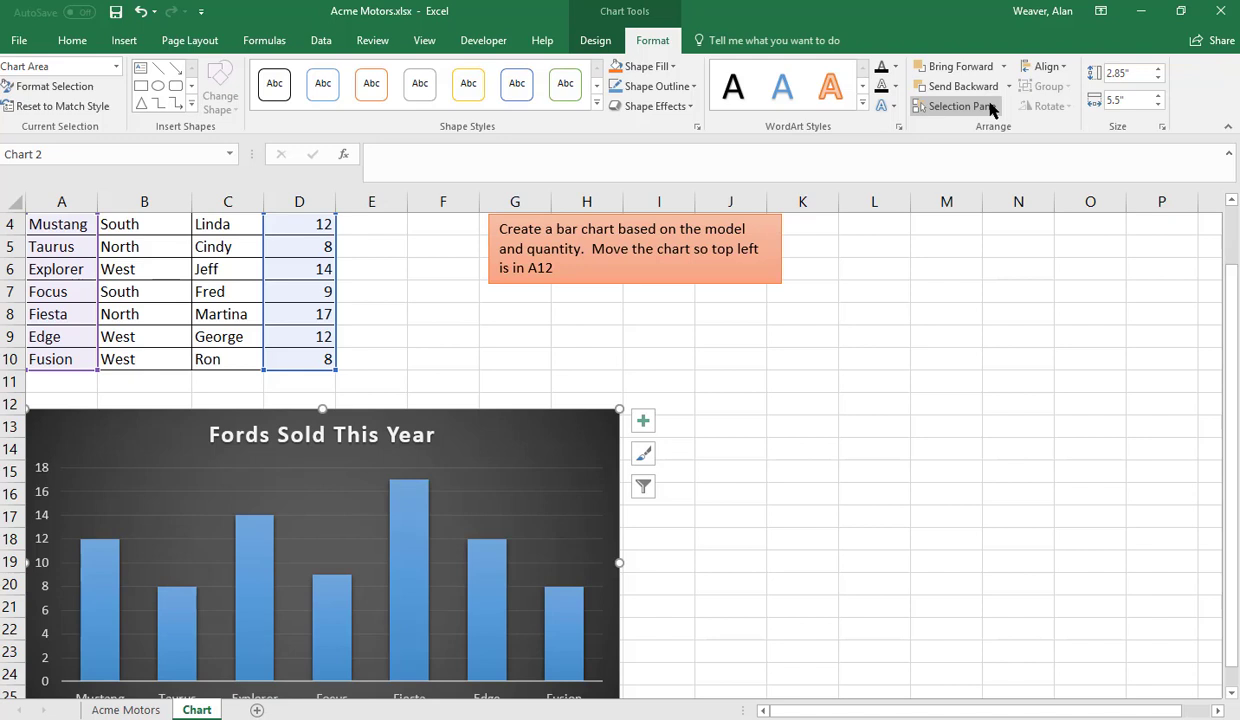
click(905, 400)
click(521, 336)
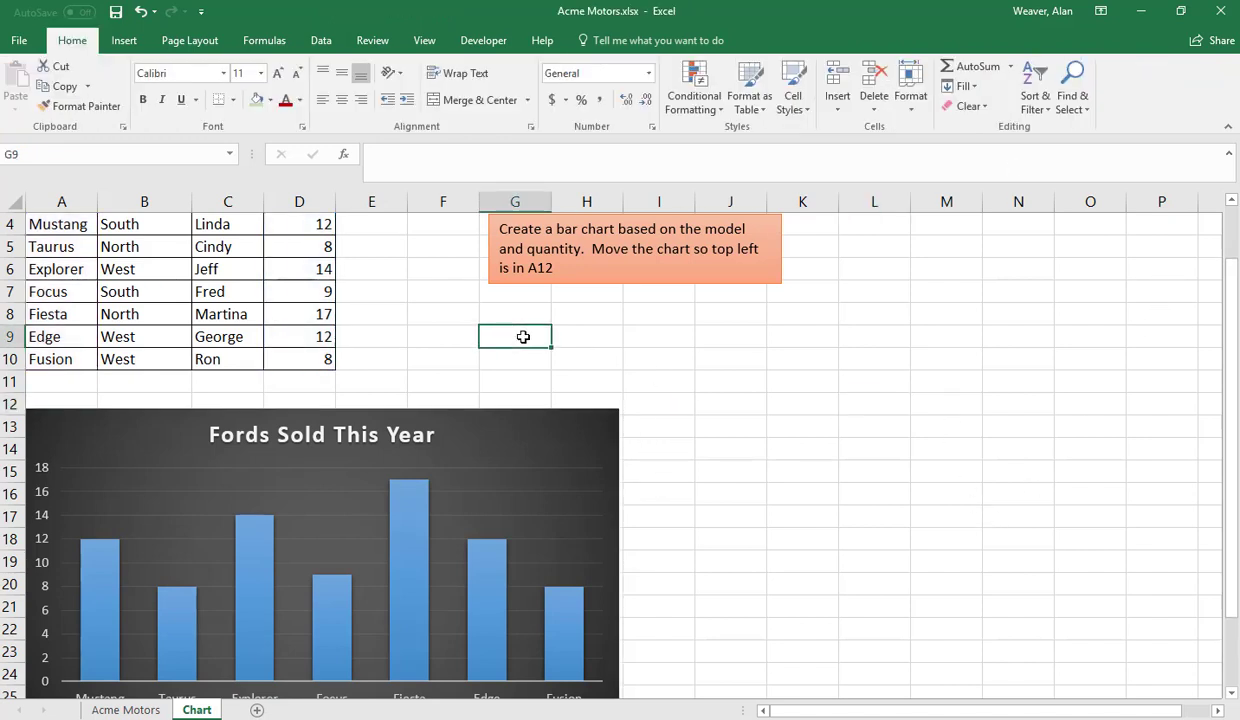
key(ctrl+p)
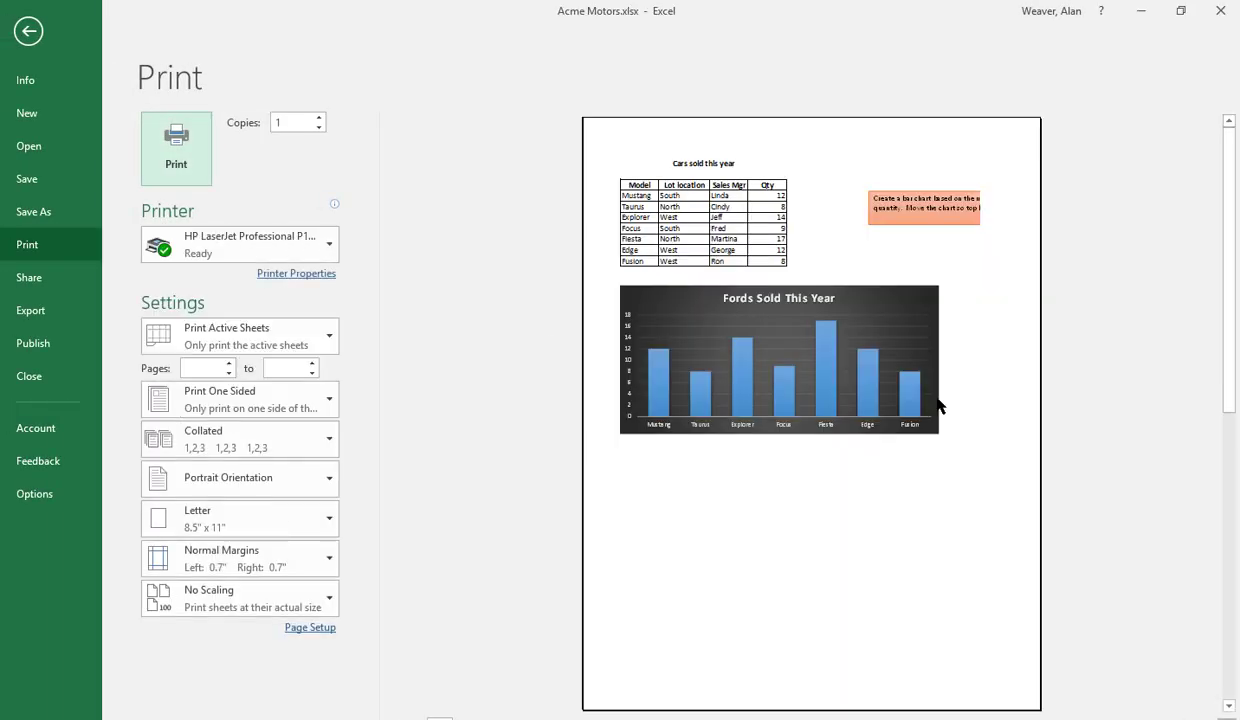
key(Escape)
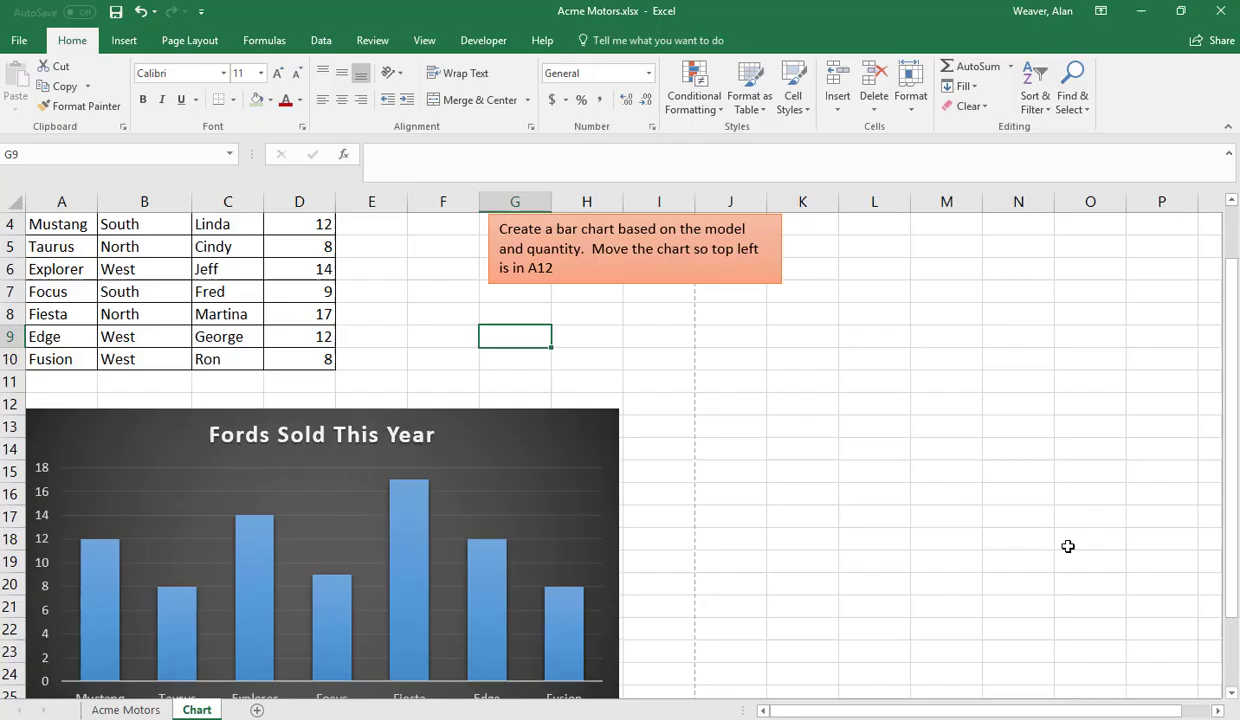
click(534, 422)
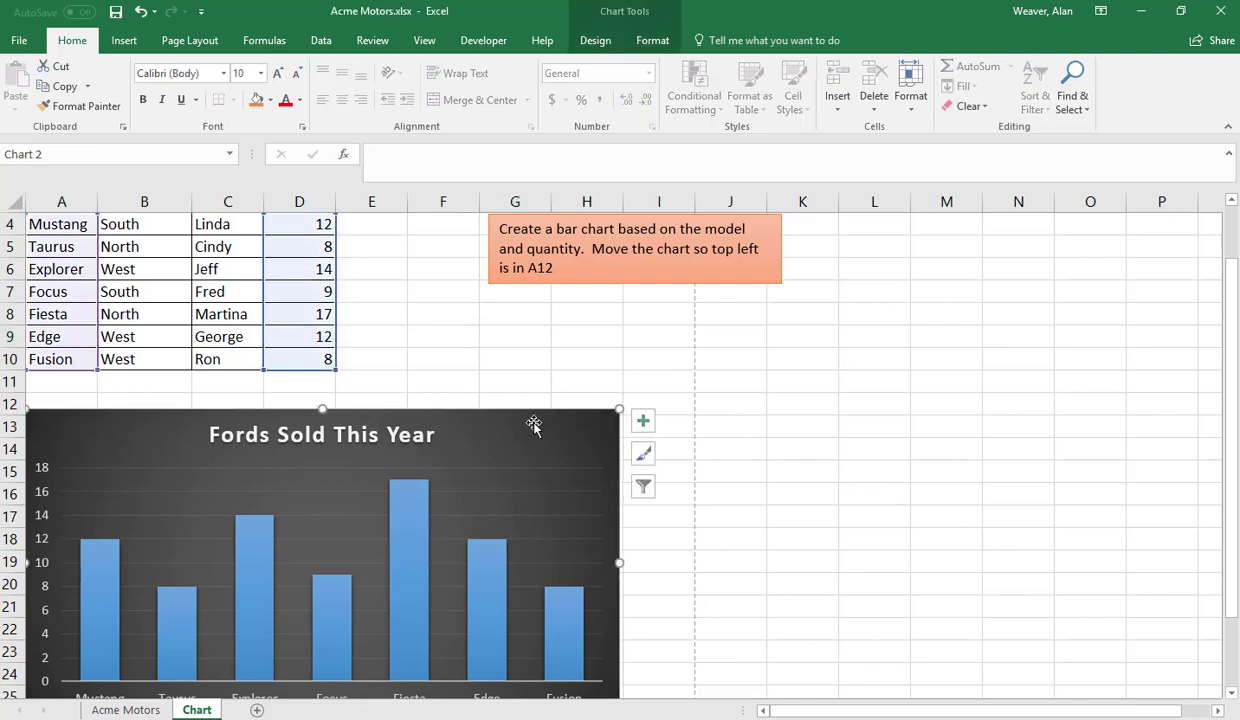
key(ctrl+p)
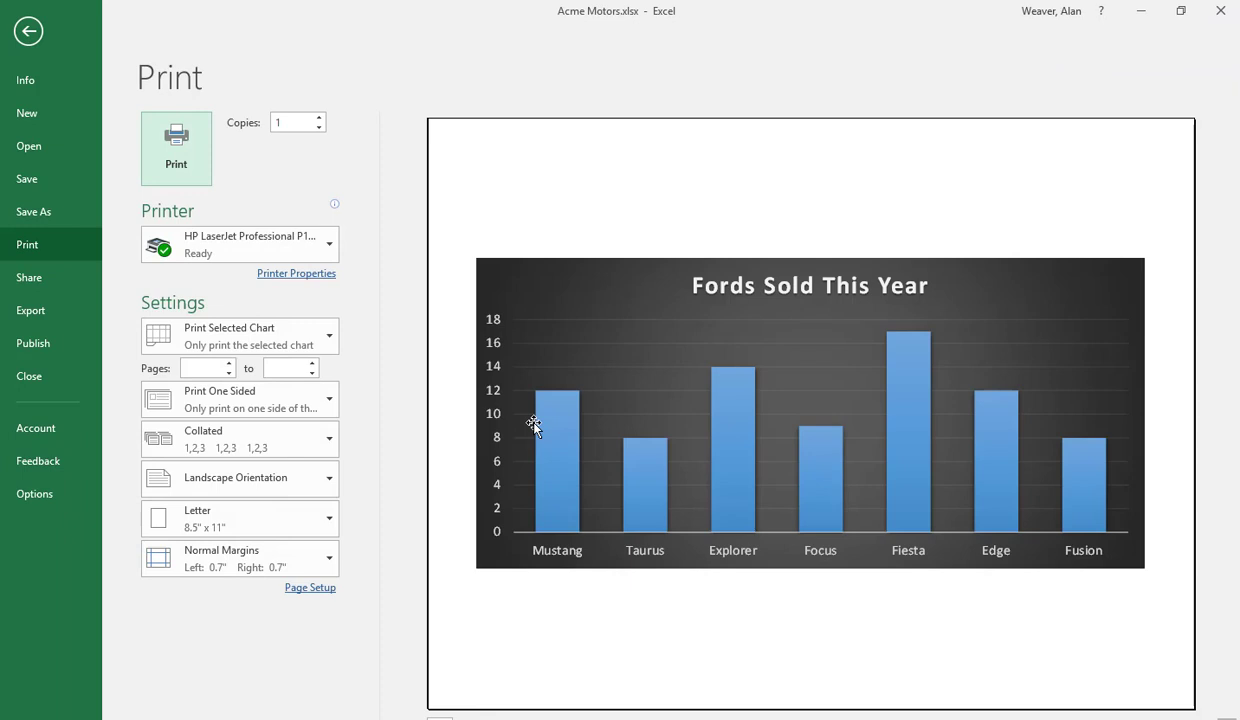
key(Escape)
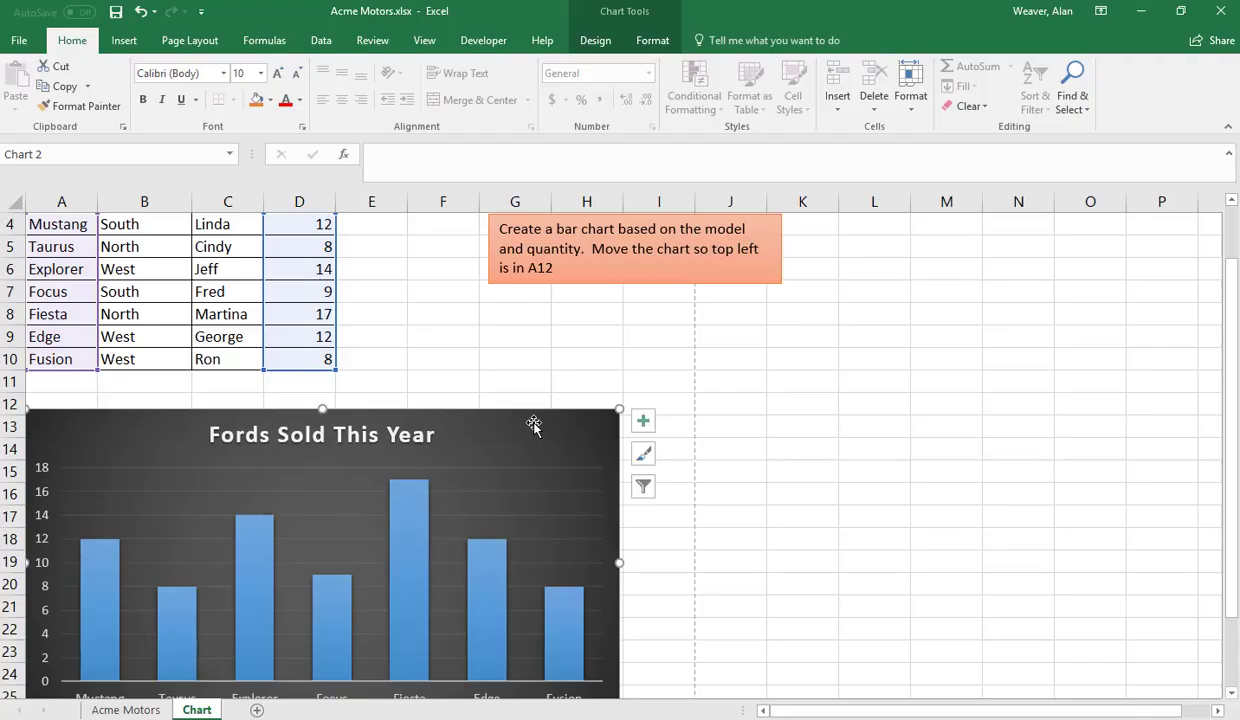